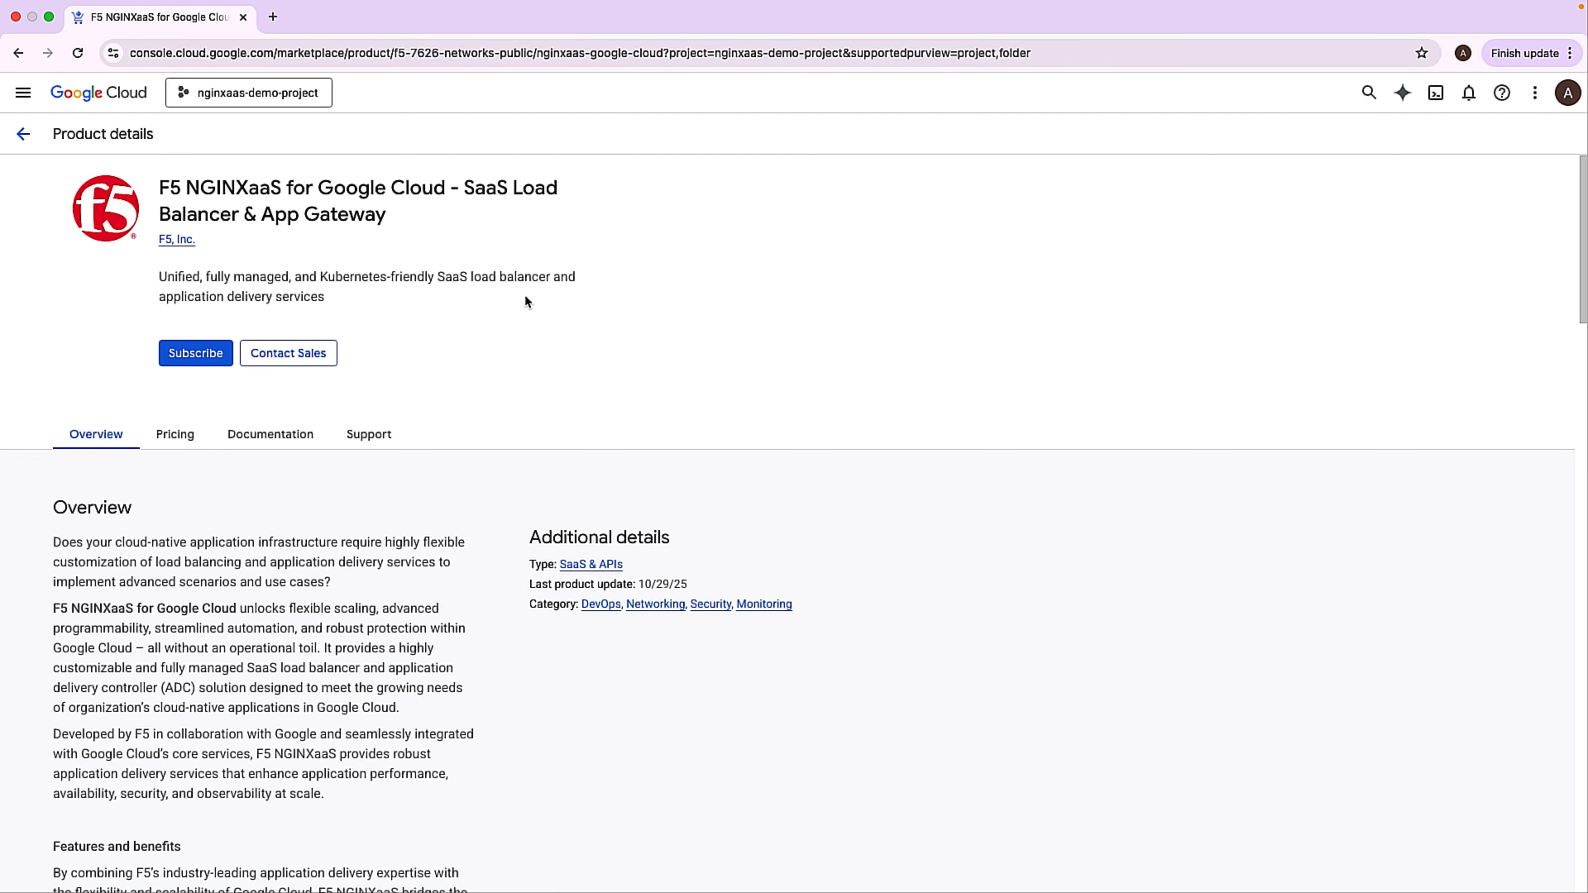
Subscribe to the F5 NGINXaaS for Google Cloud Enterprise plan, accepting the additional terms, and proceed to sign up with F5, Inc.
left_click(198, 356)
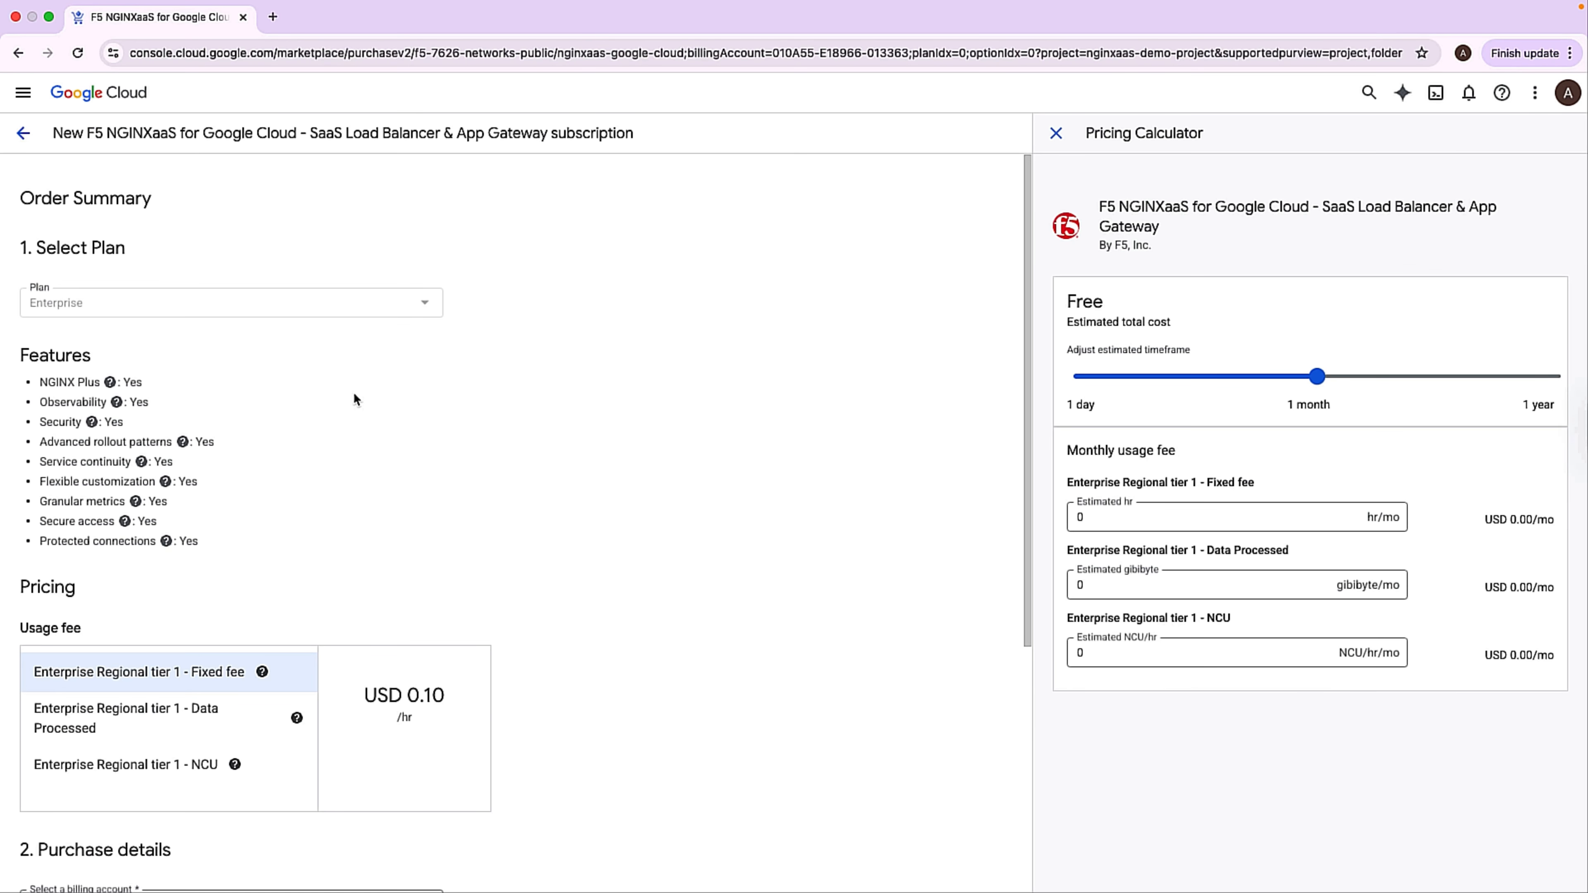
scroll(353, 399, "down", 6)
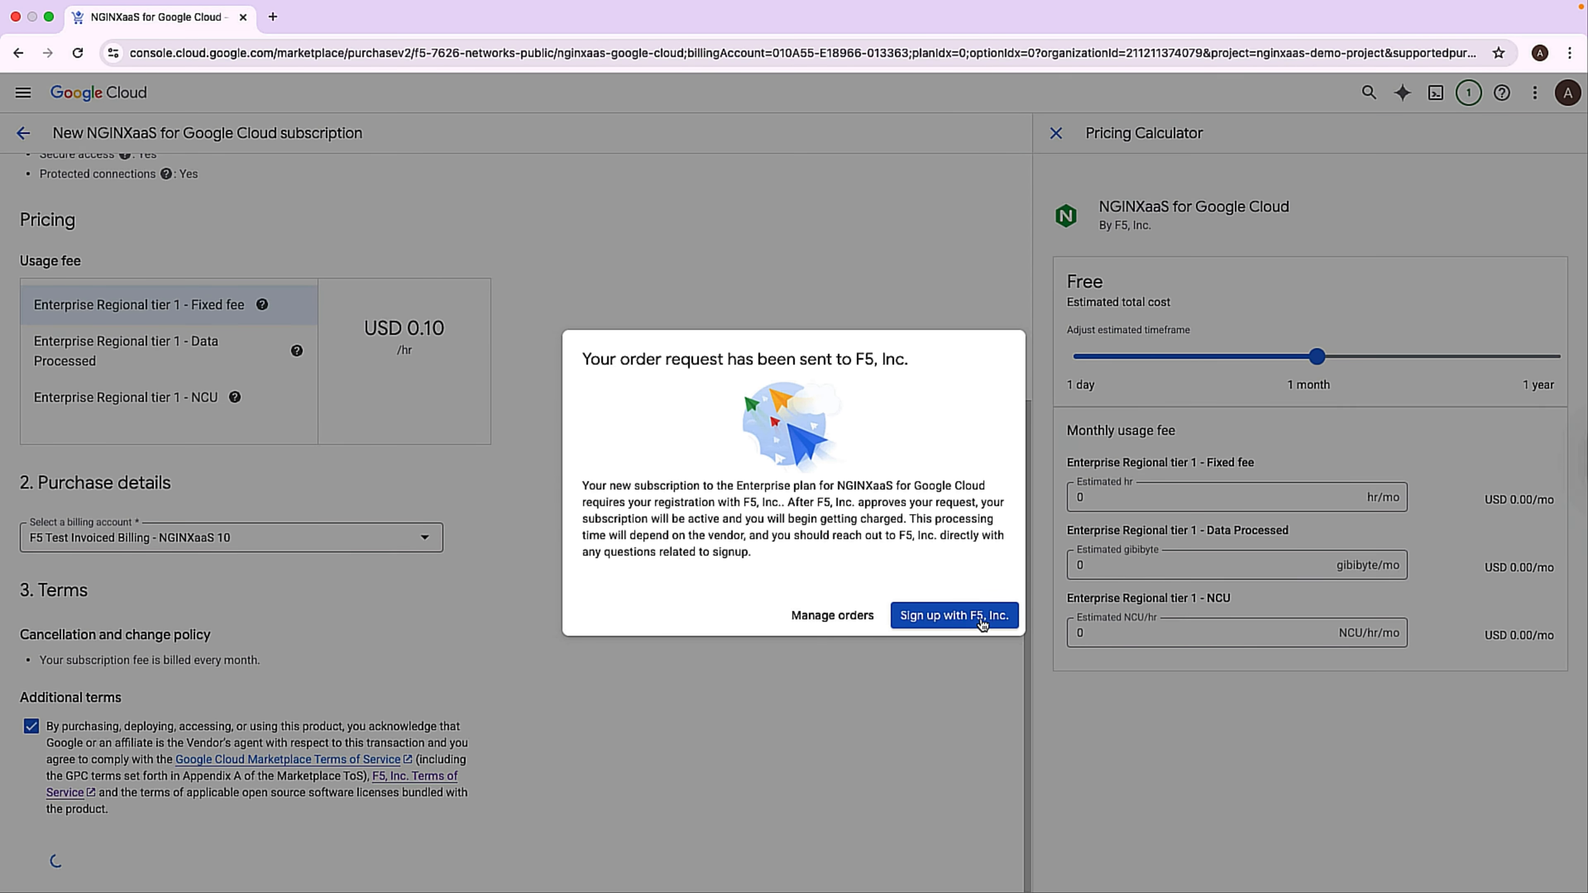
left_click(946, 618)
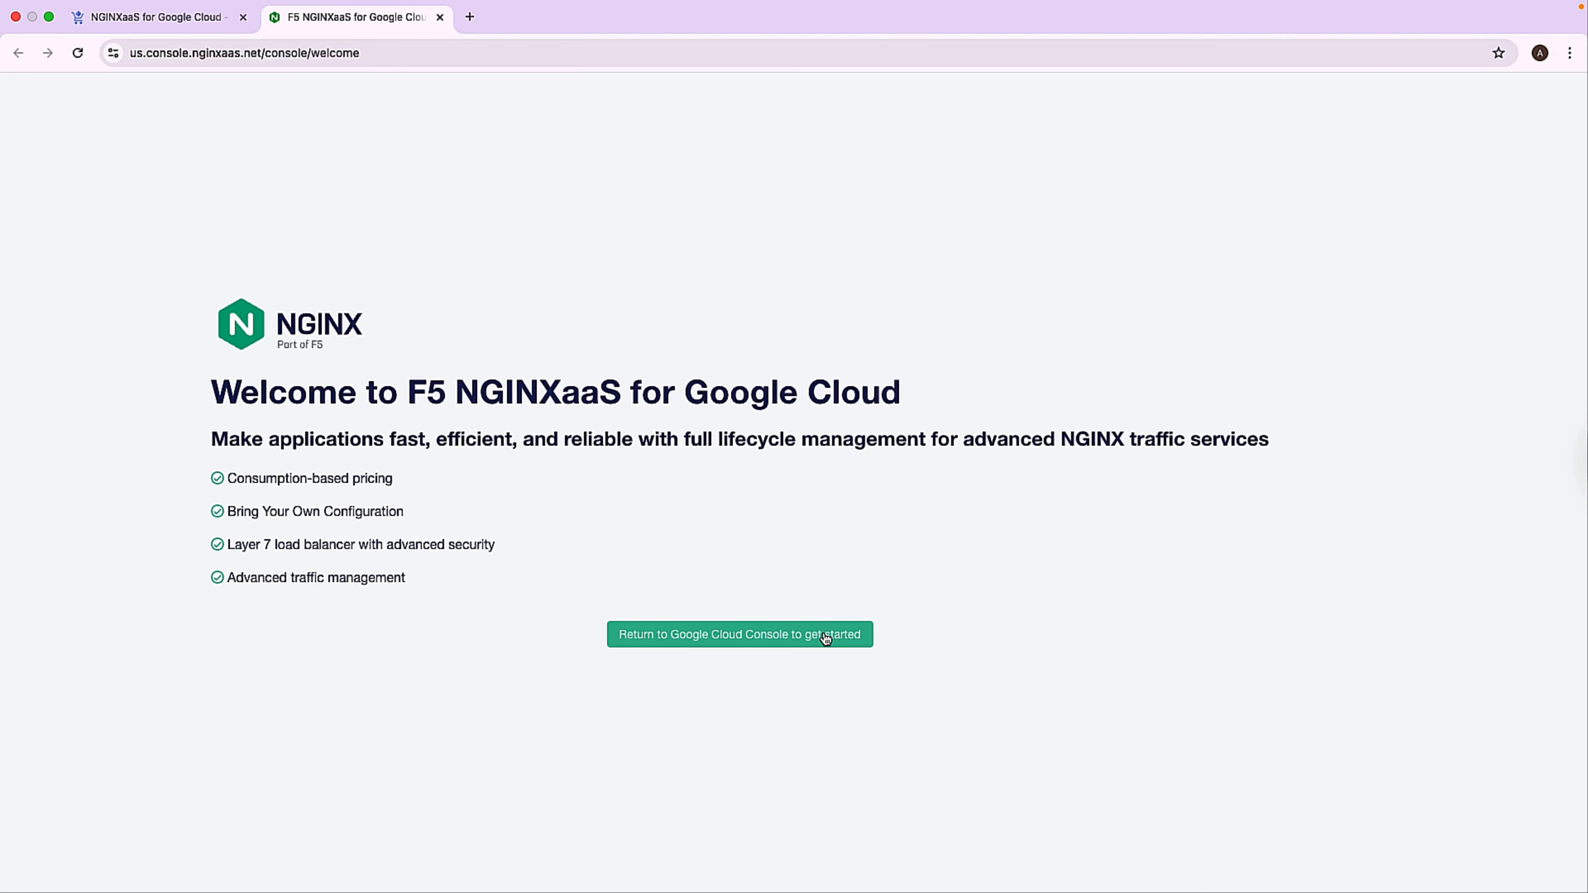
Return to the Google Cloud product page and continue from there to the F5 NGINXaaS partner site.
left_click(826, 638)
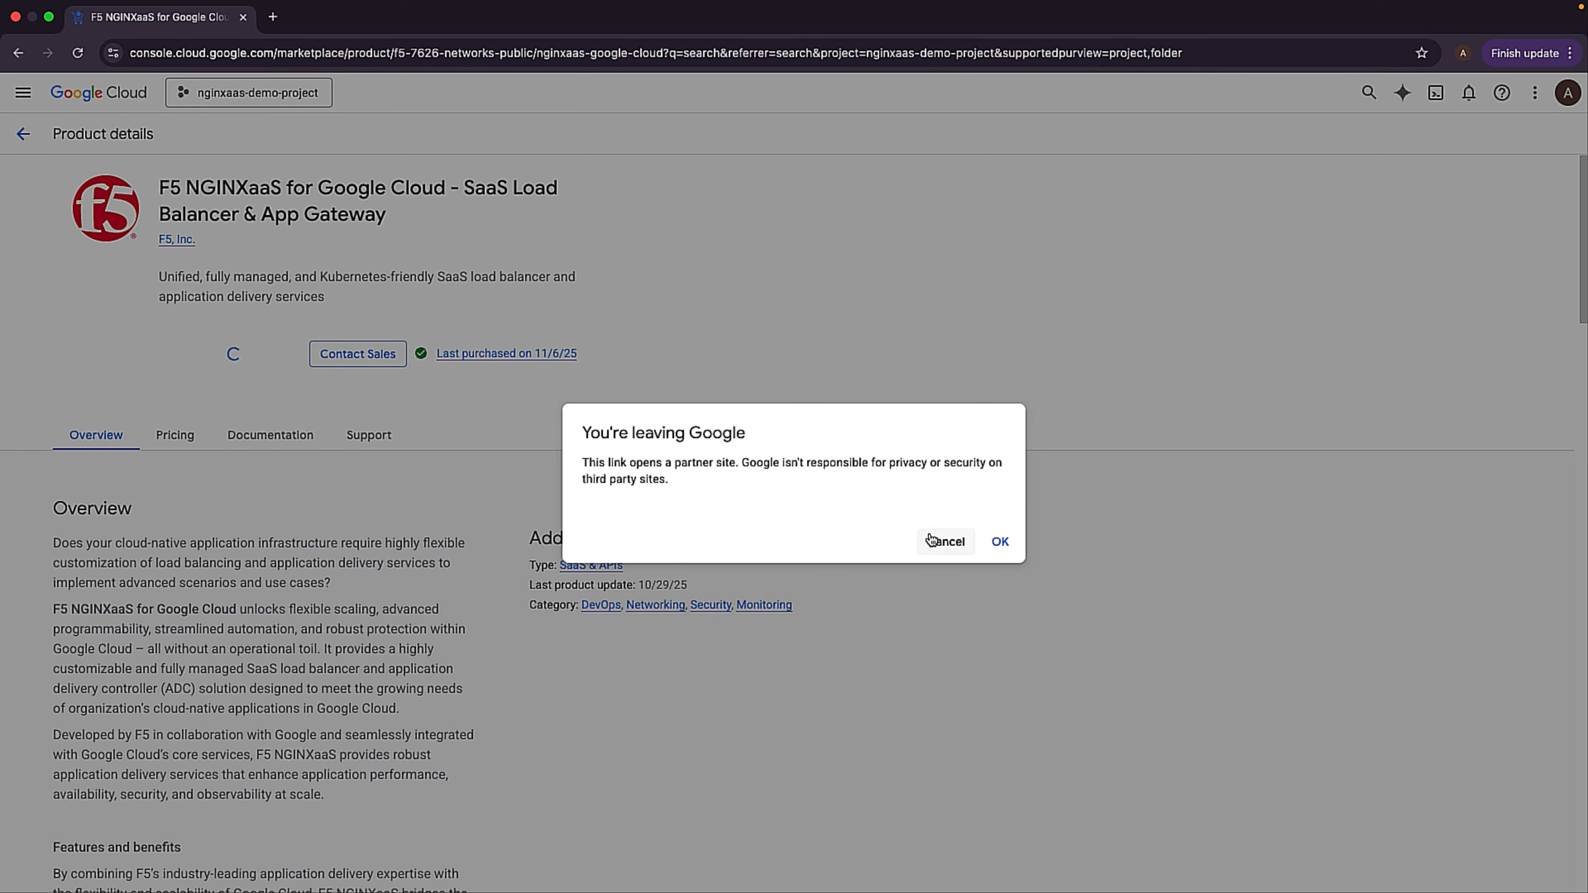
left_click(996, 543)
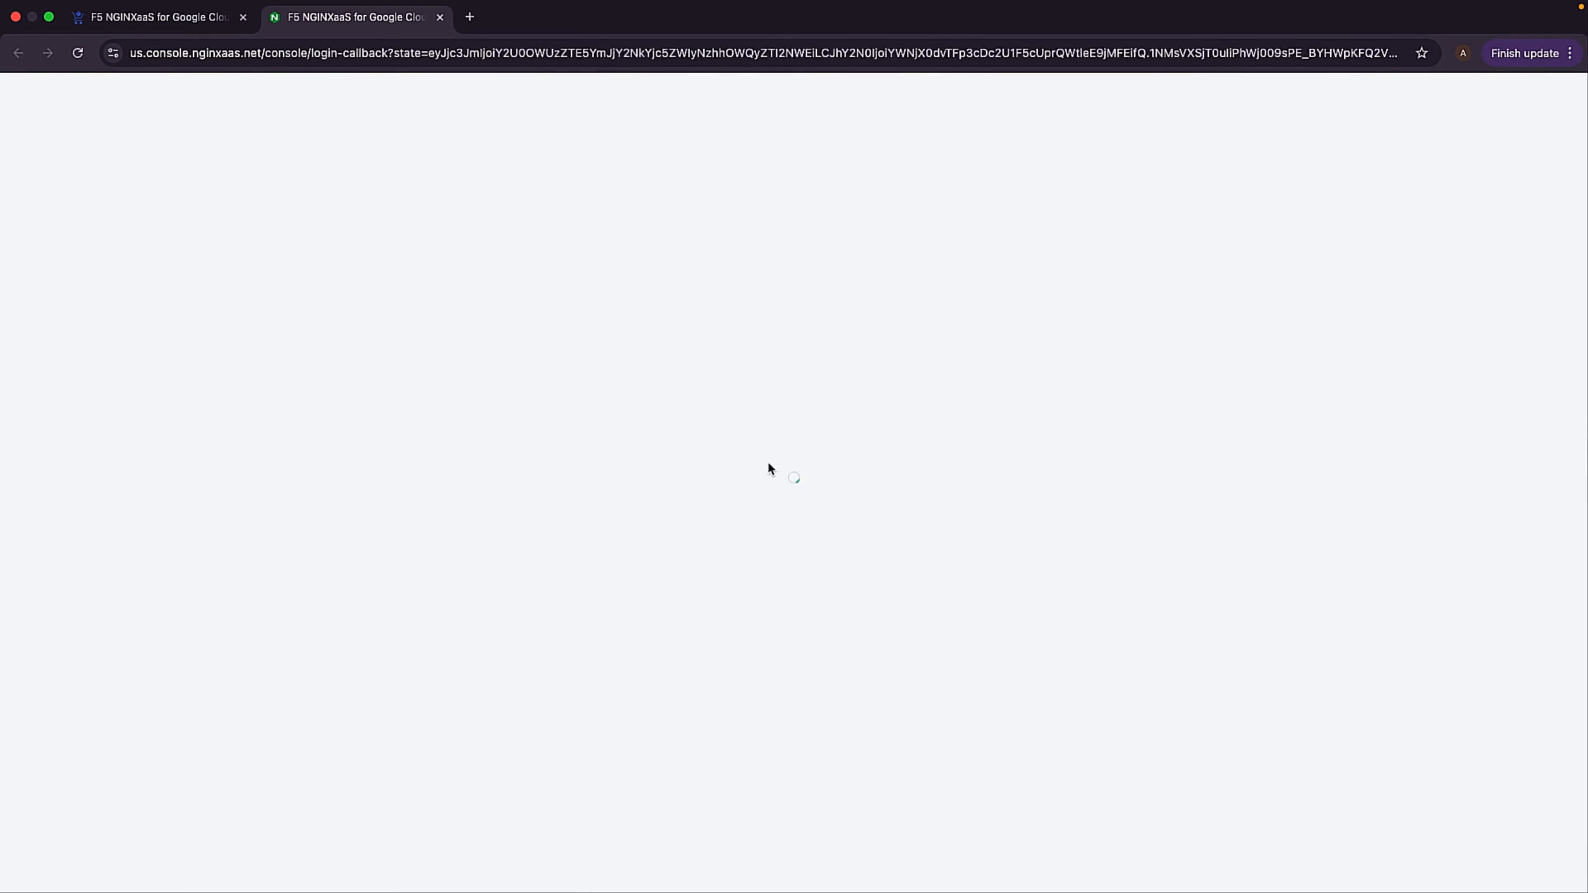
Back in the Google Cloud console, search for VPC and start a new VPC network named demo-vpc.
left_click(178, 17)
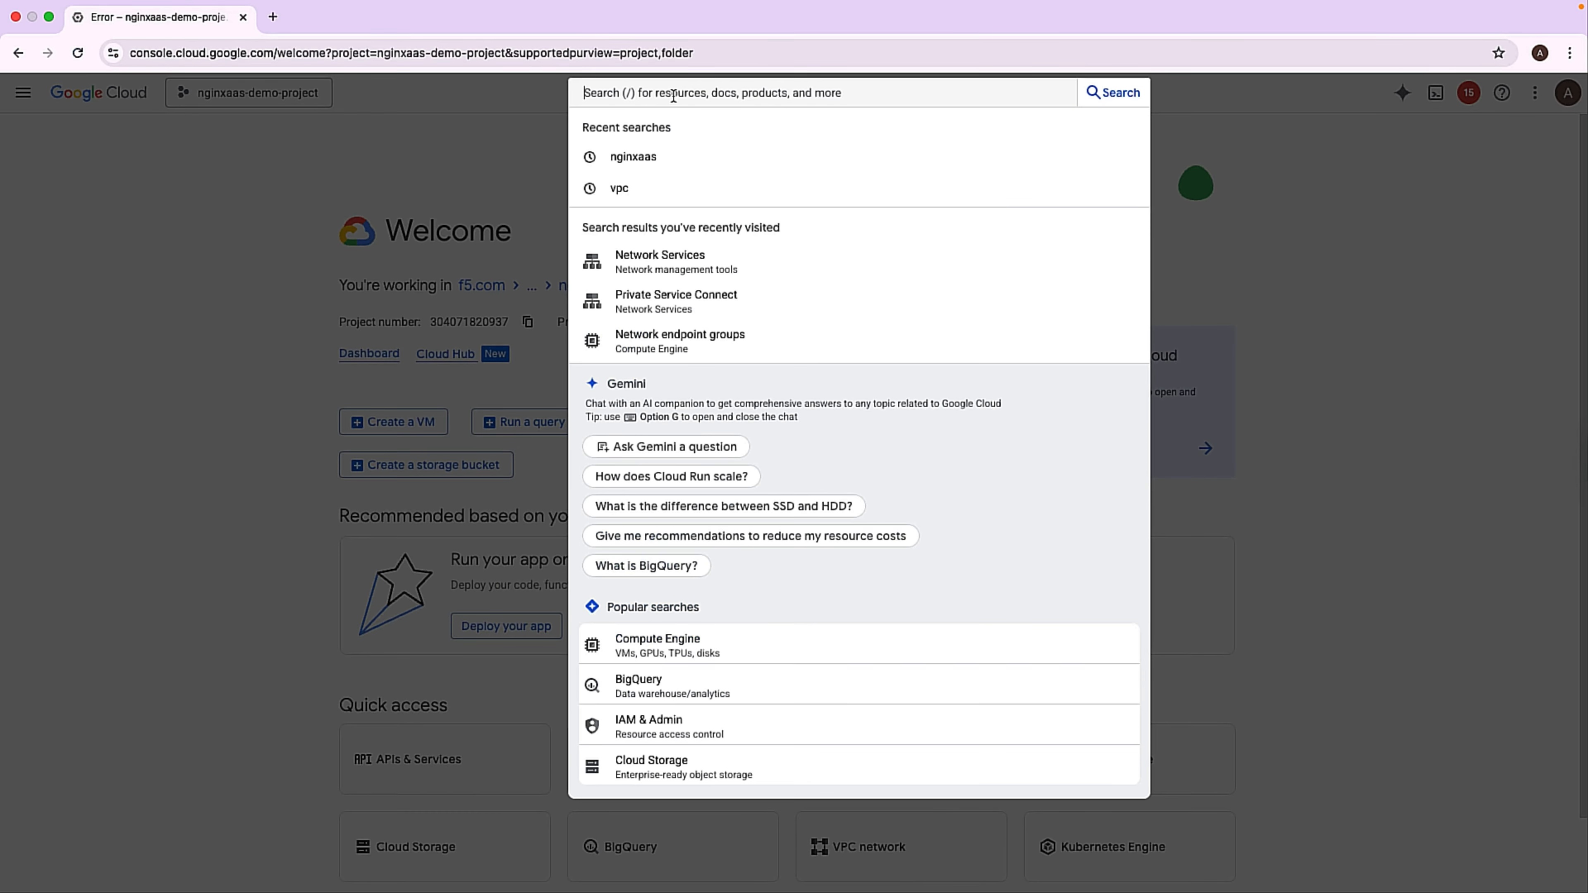
type("VPC network peerings")
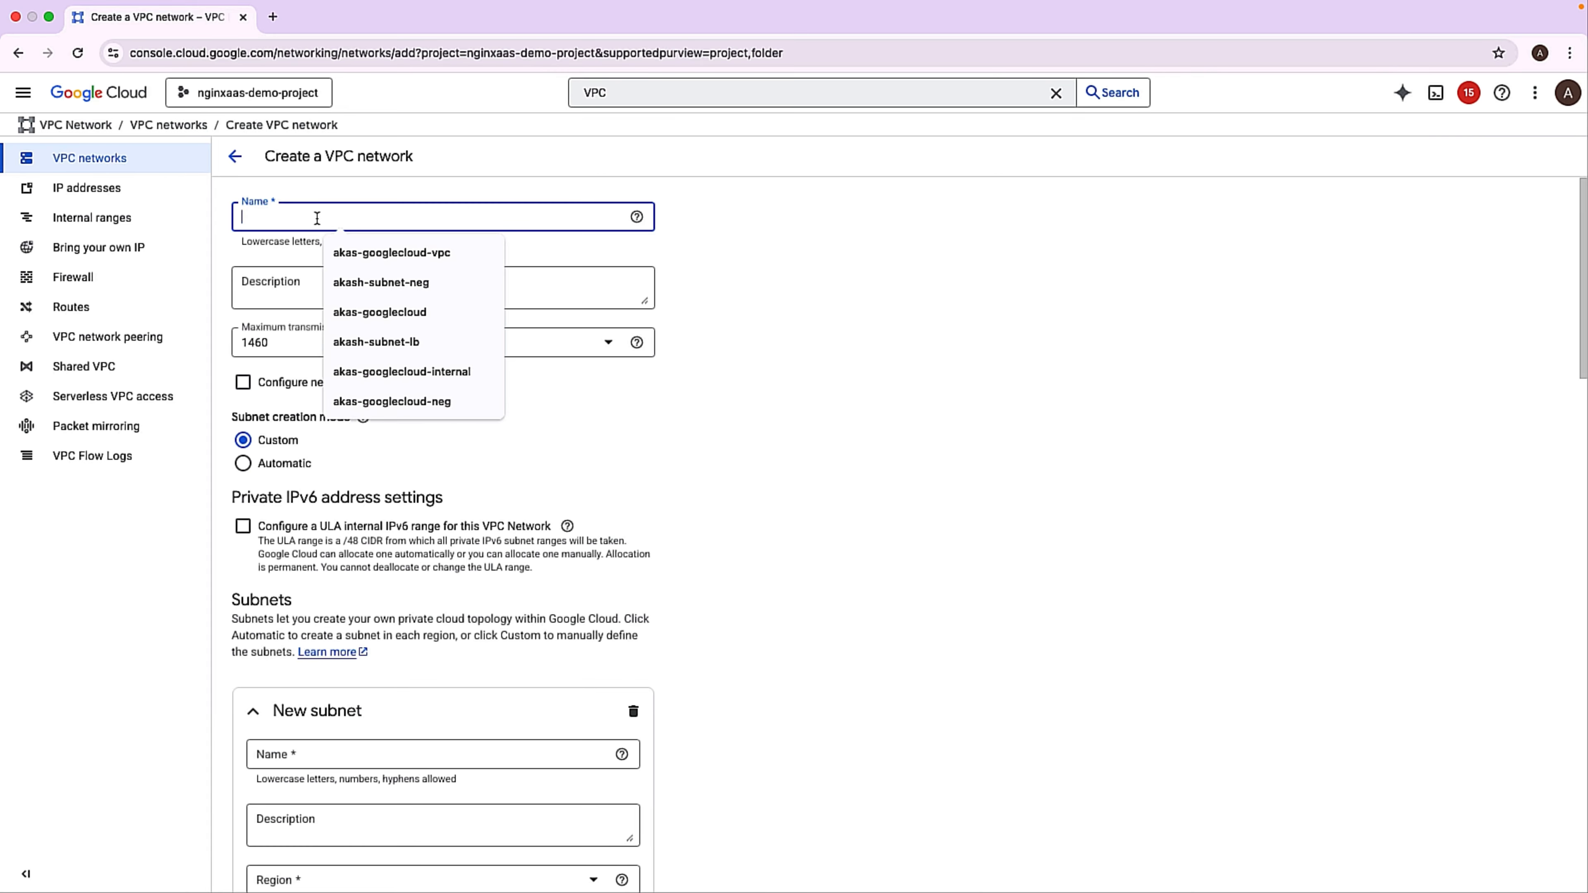
type("demo-vpc")
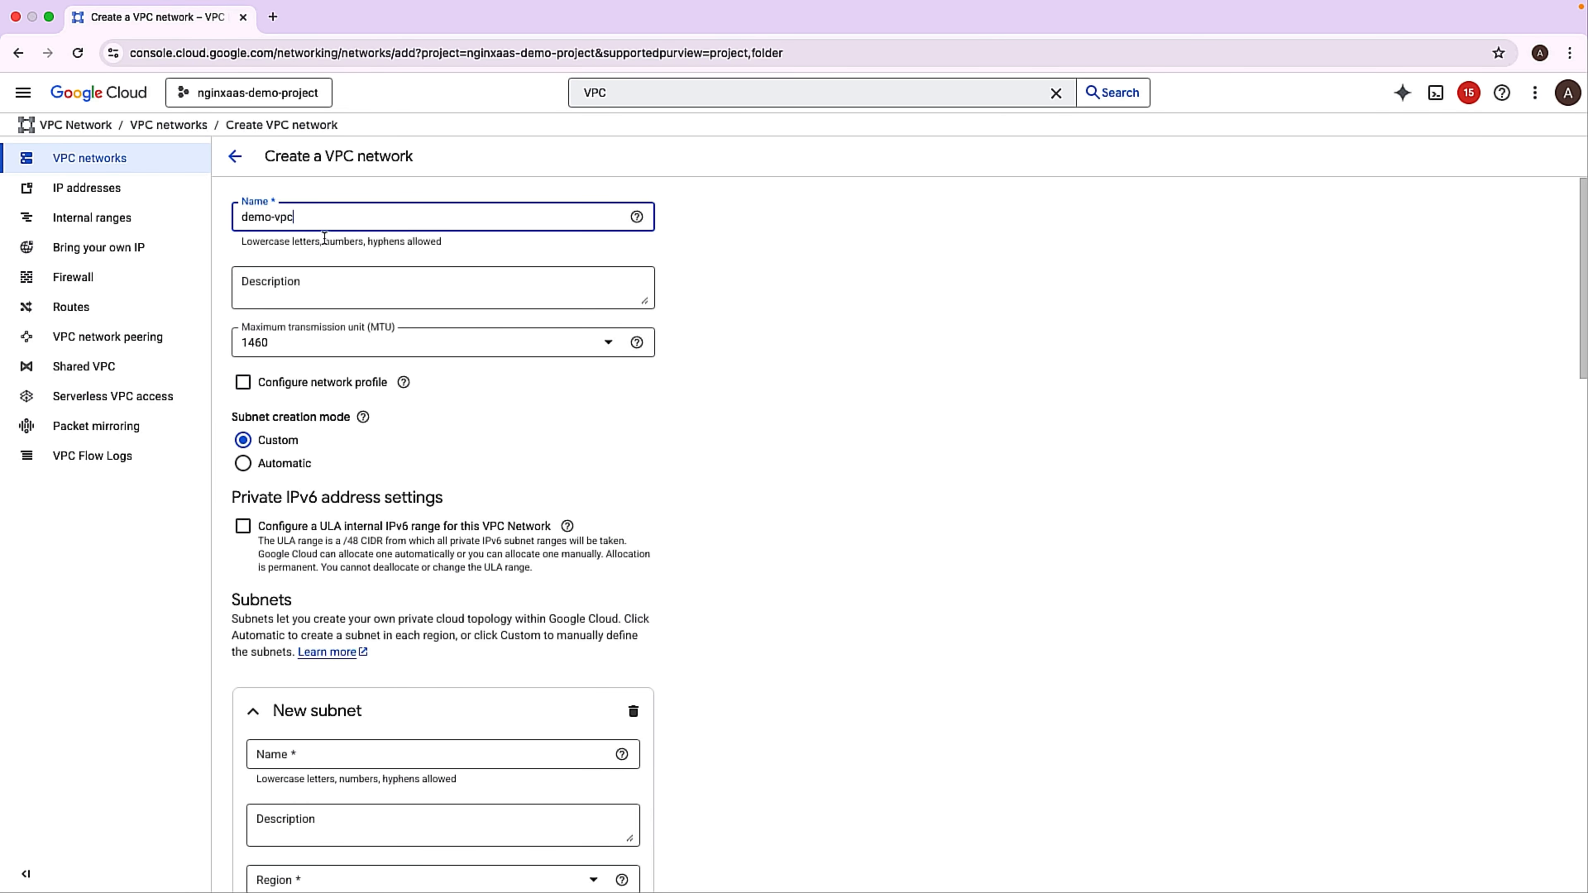
Name the new subnet demo-vpc and set its region to us-central1 (Iowa).
scroll(325, 238, "down", 6)
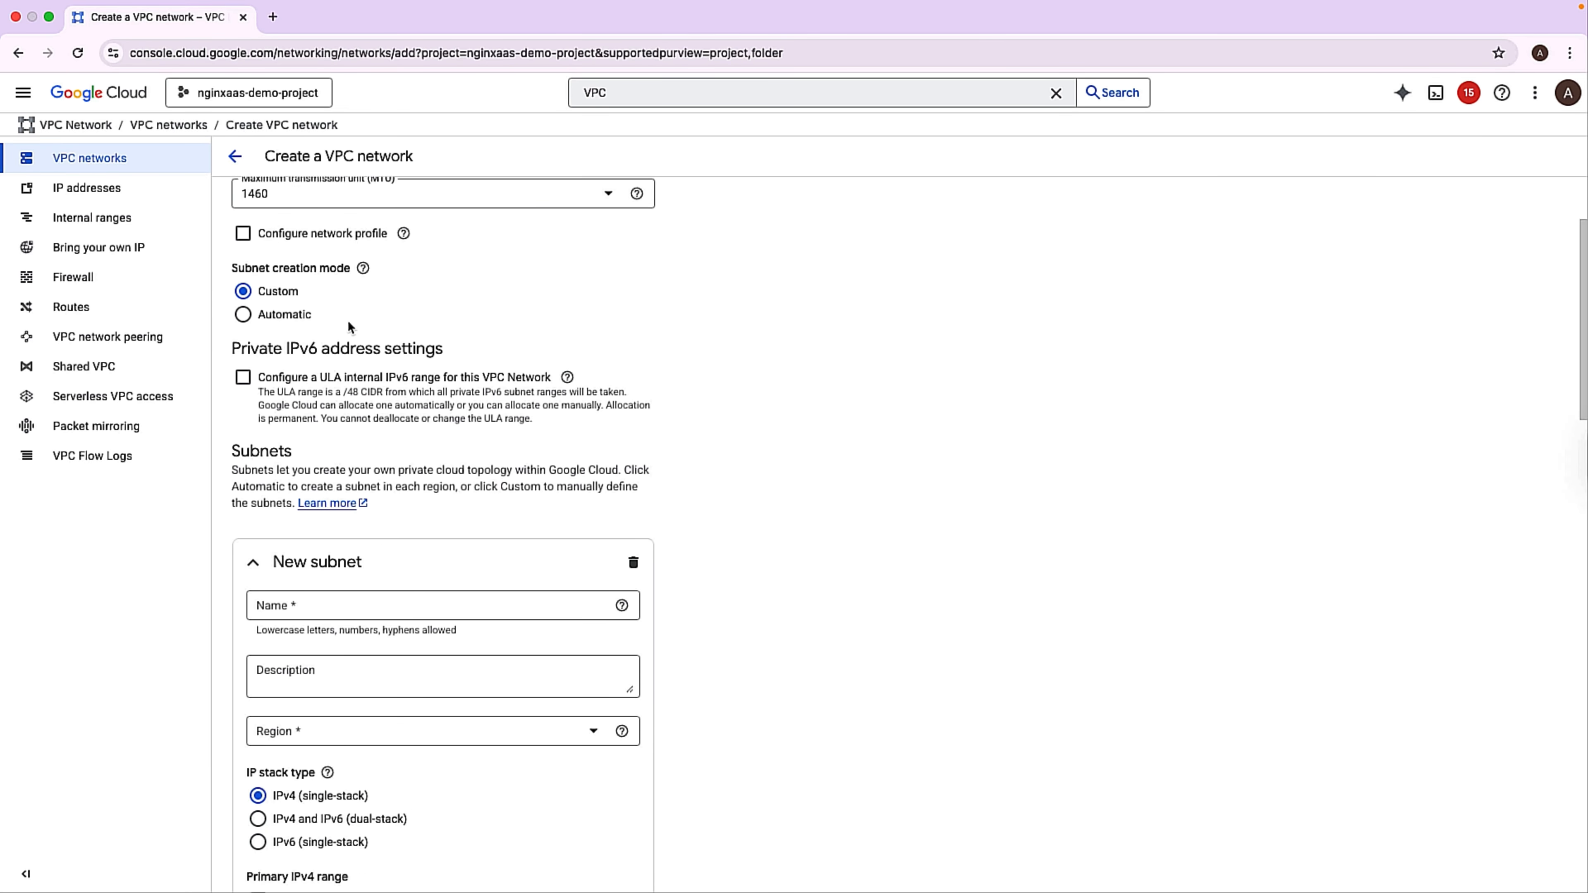
left_click(281, 393)
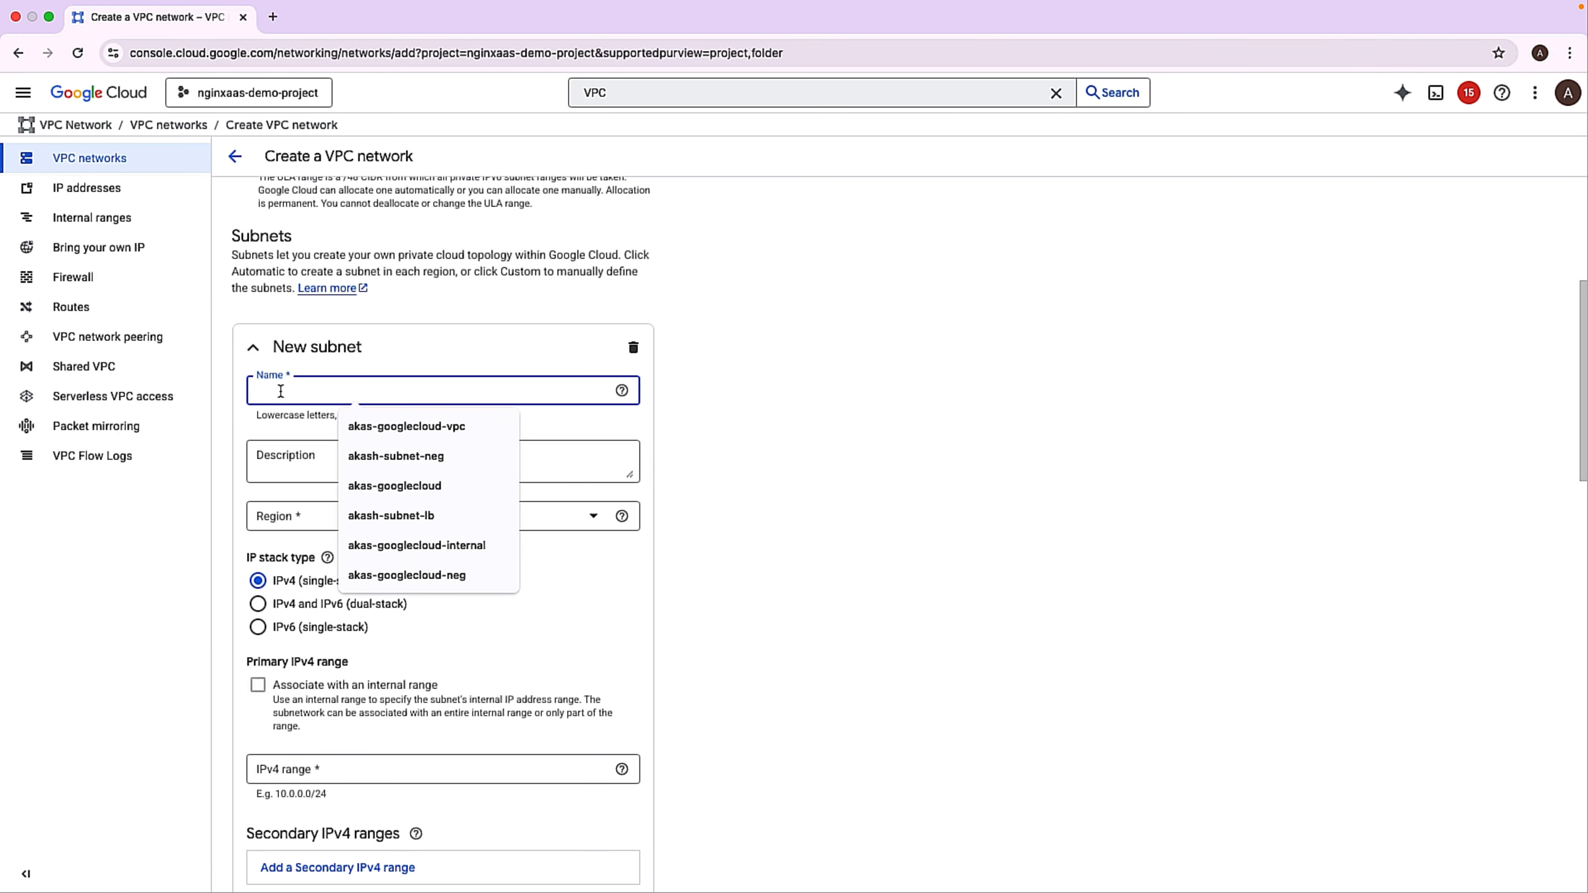
type("demo")
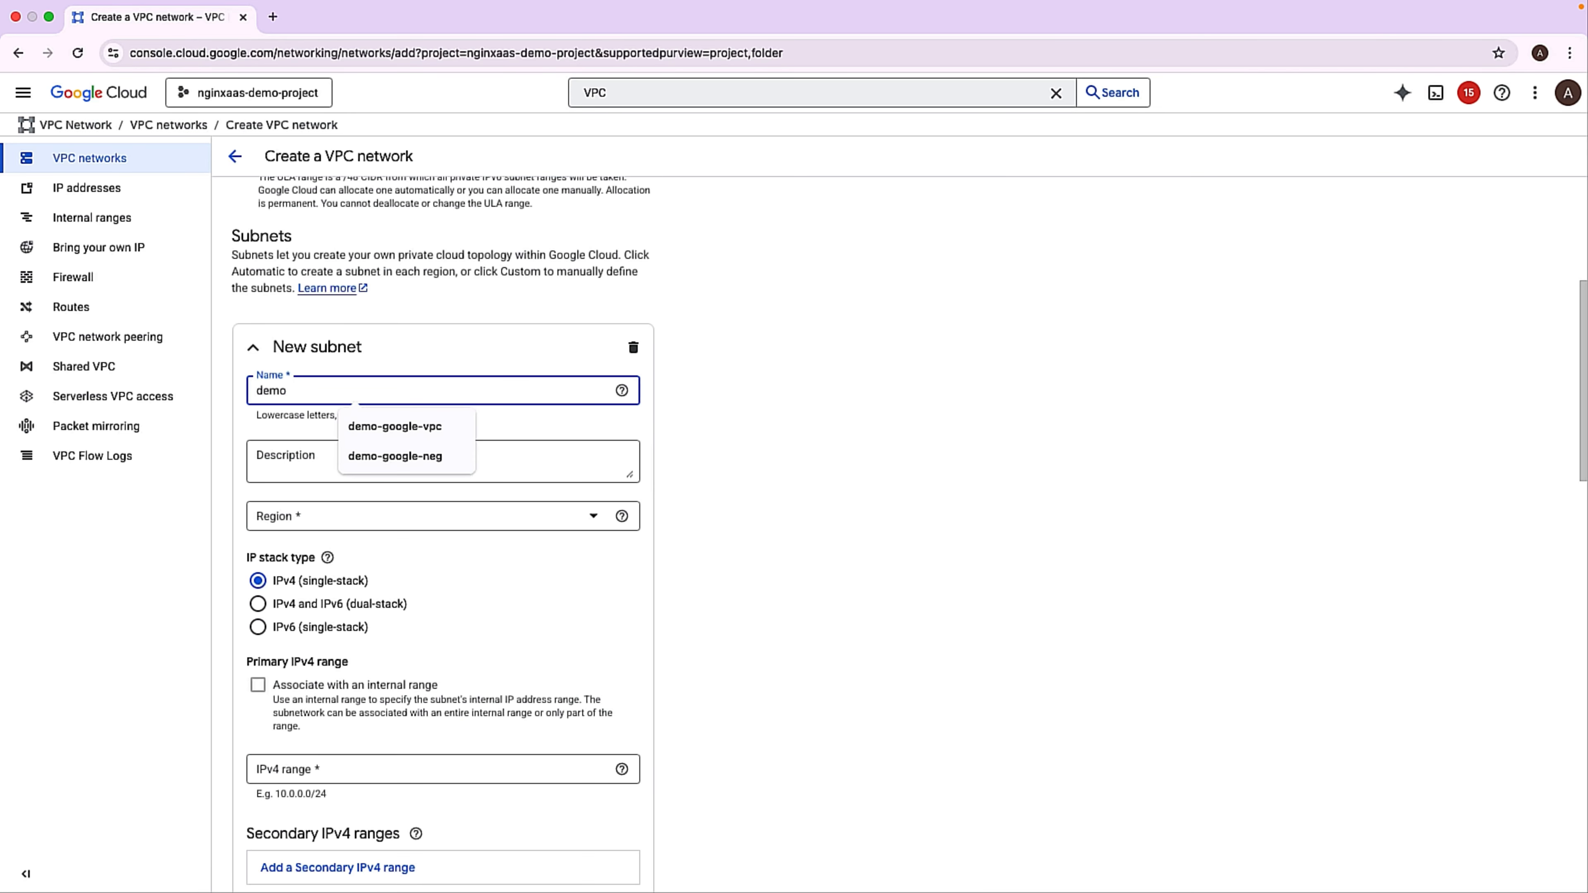
type("-vpc")
scroll(319, 419, "down", 2)
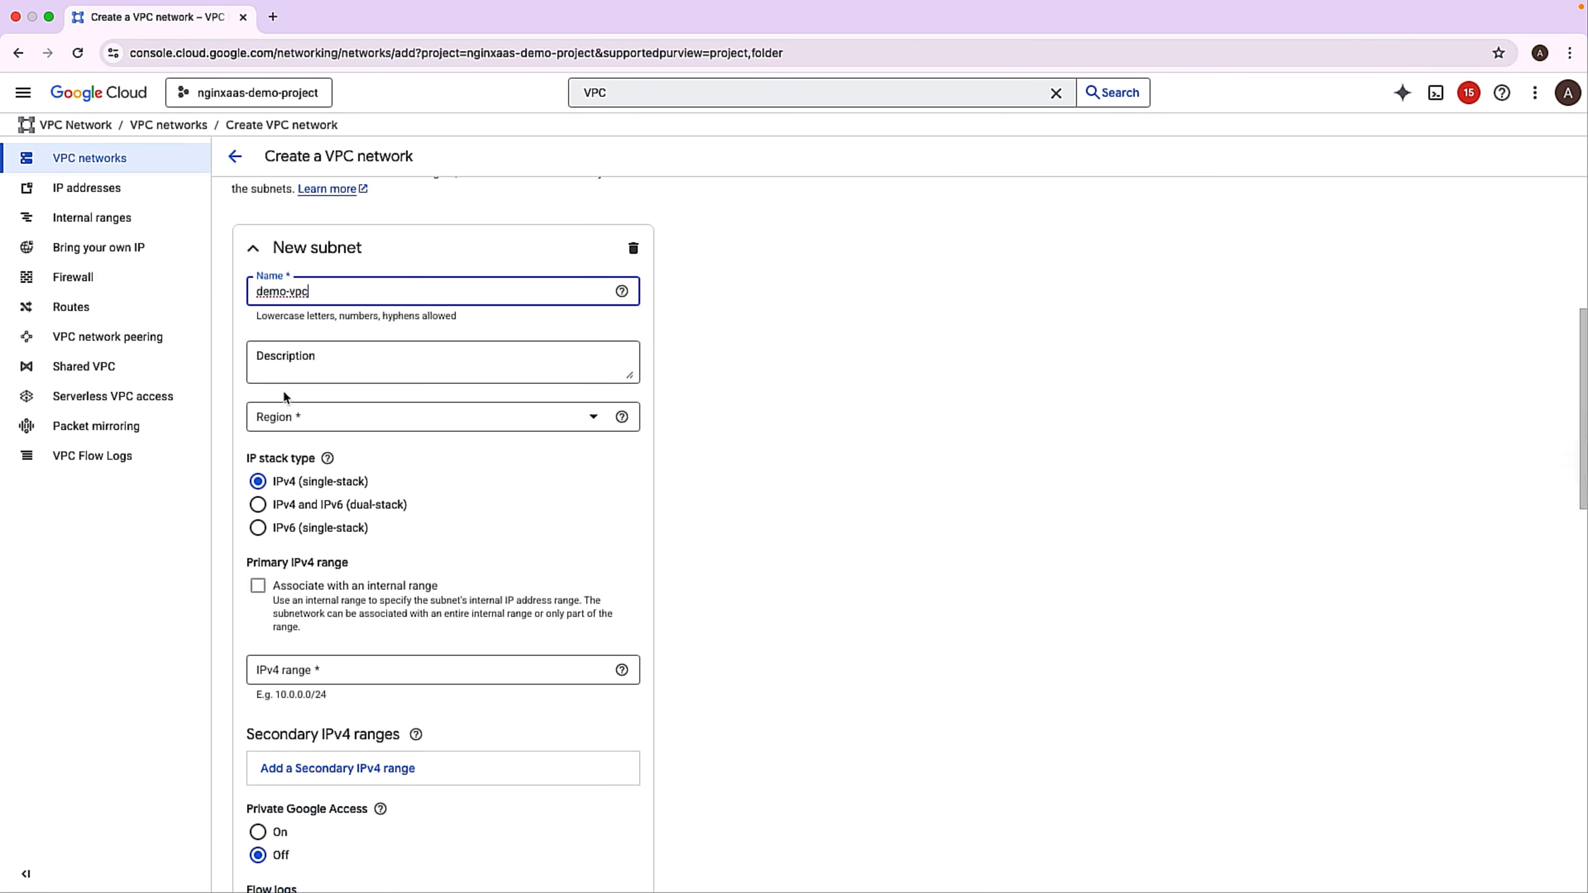
left_click(316, 423)
scroll(346, 584, "down", 2)
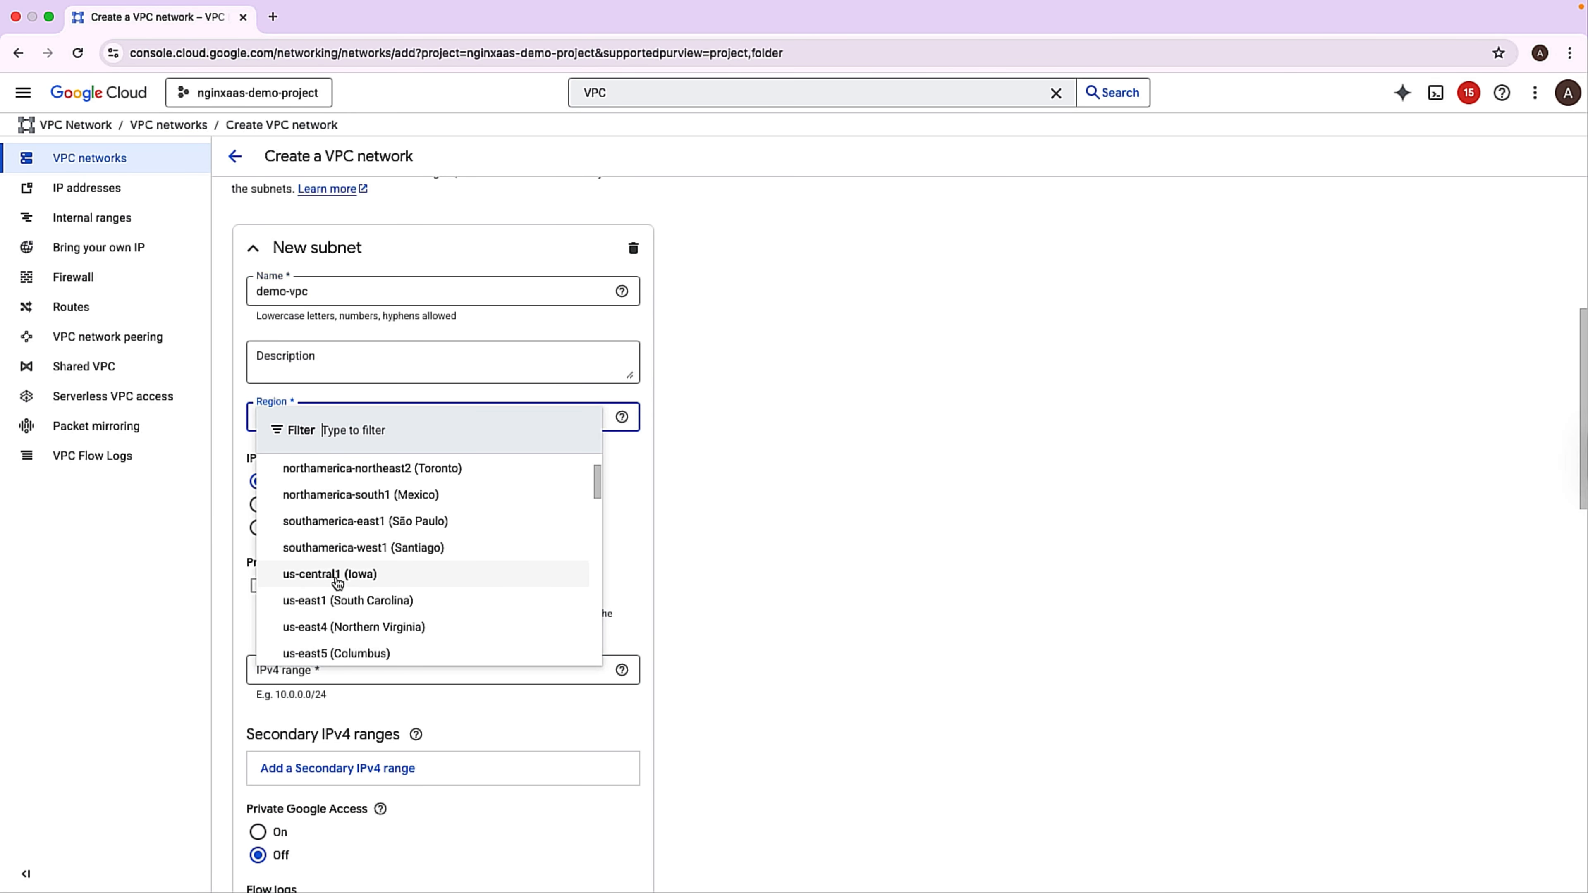
left_click(343, 575)
Set the subnet's primary IPv4 range to 10.0.0.0/16.
scroll(342, 574, "down", 2)
left_click(262, 549)
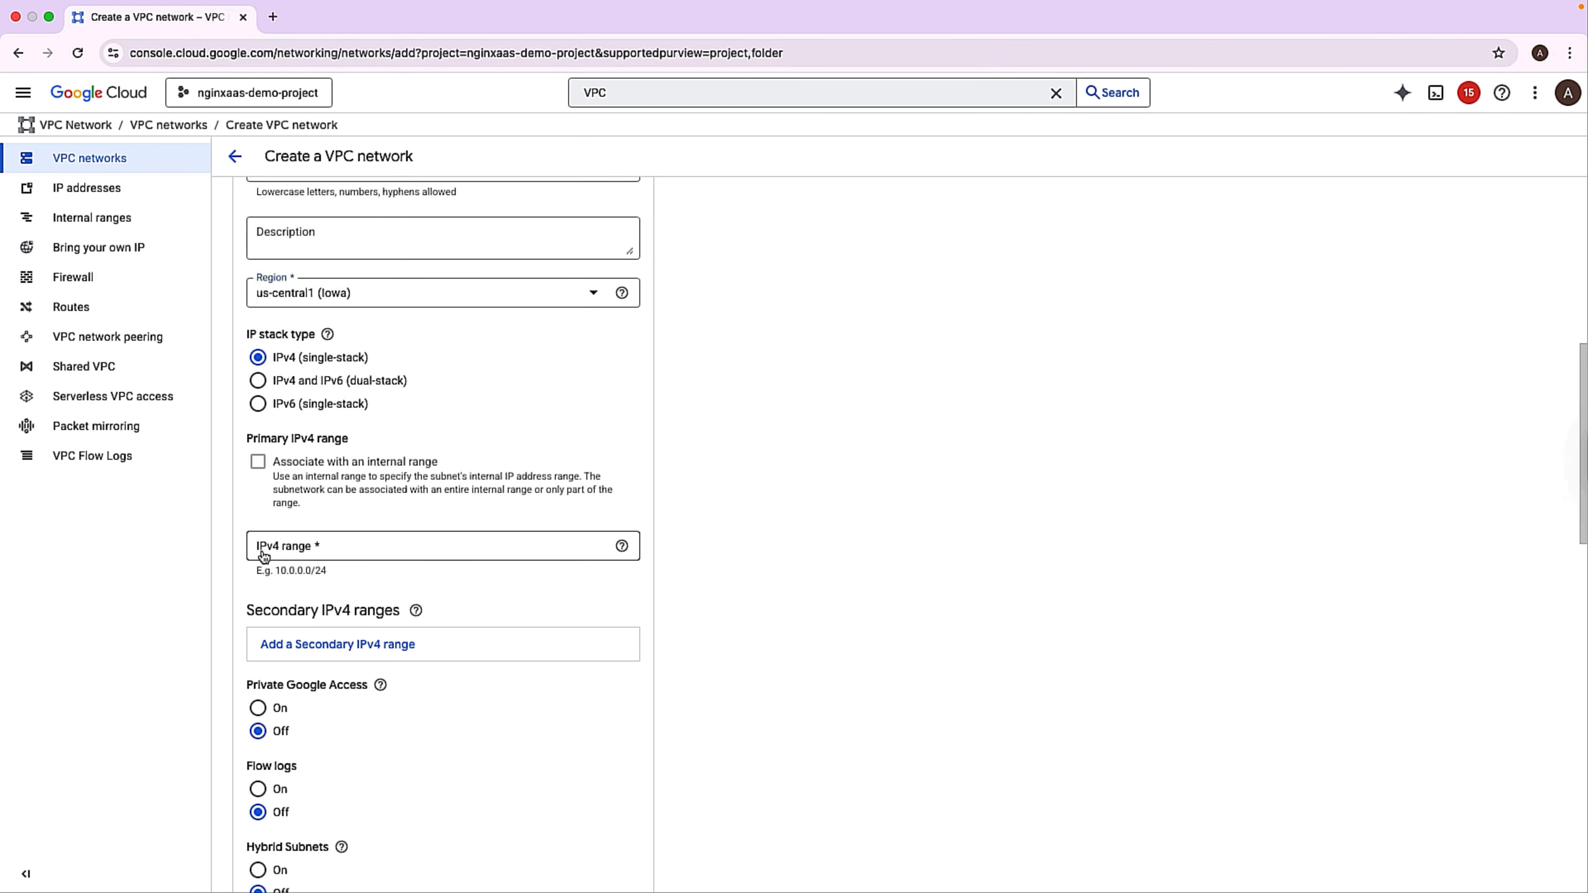
left_click(401, 581)
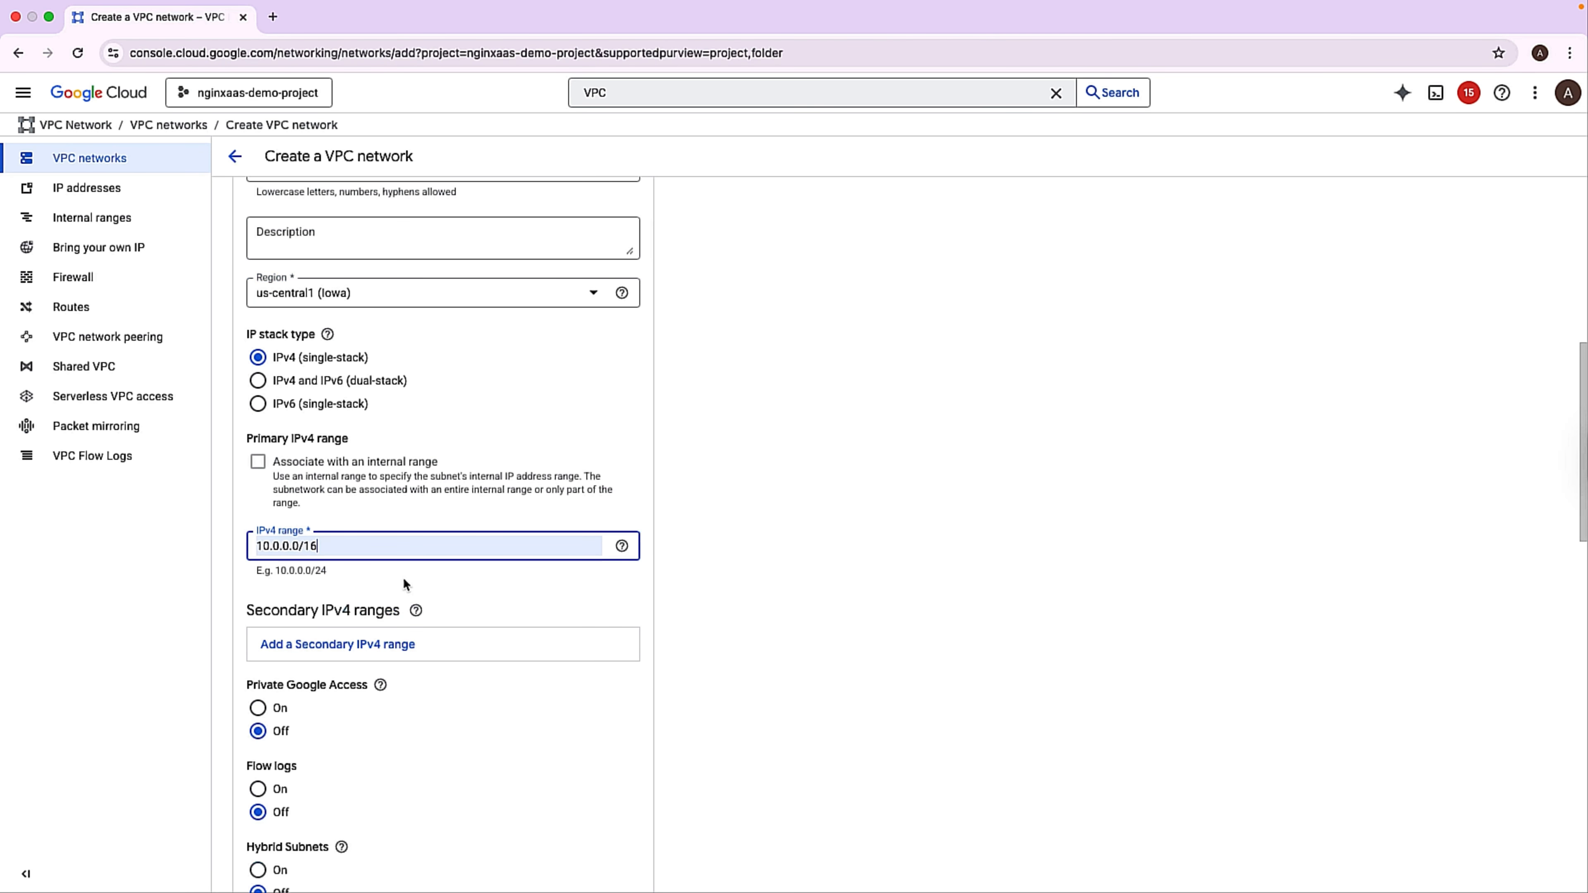
Apply the demo-vpc-allow-custom firewall rule and create the VPC network.
scroll(403, 576, "down", 3)
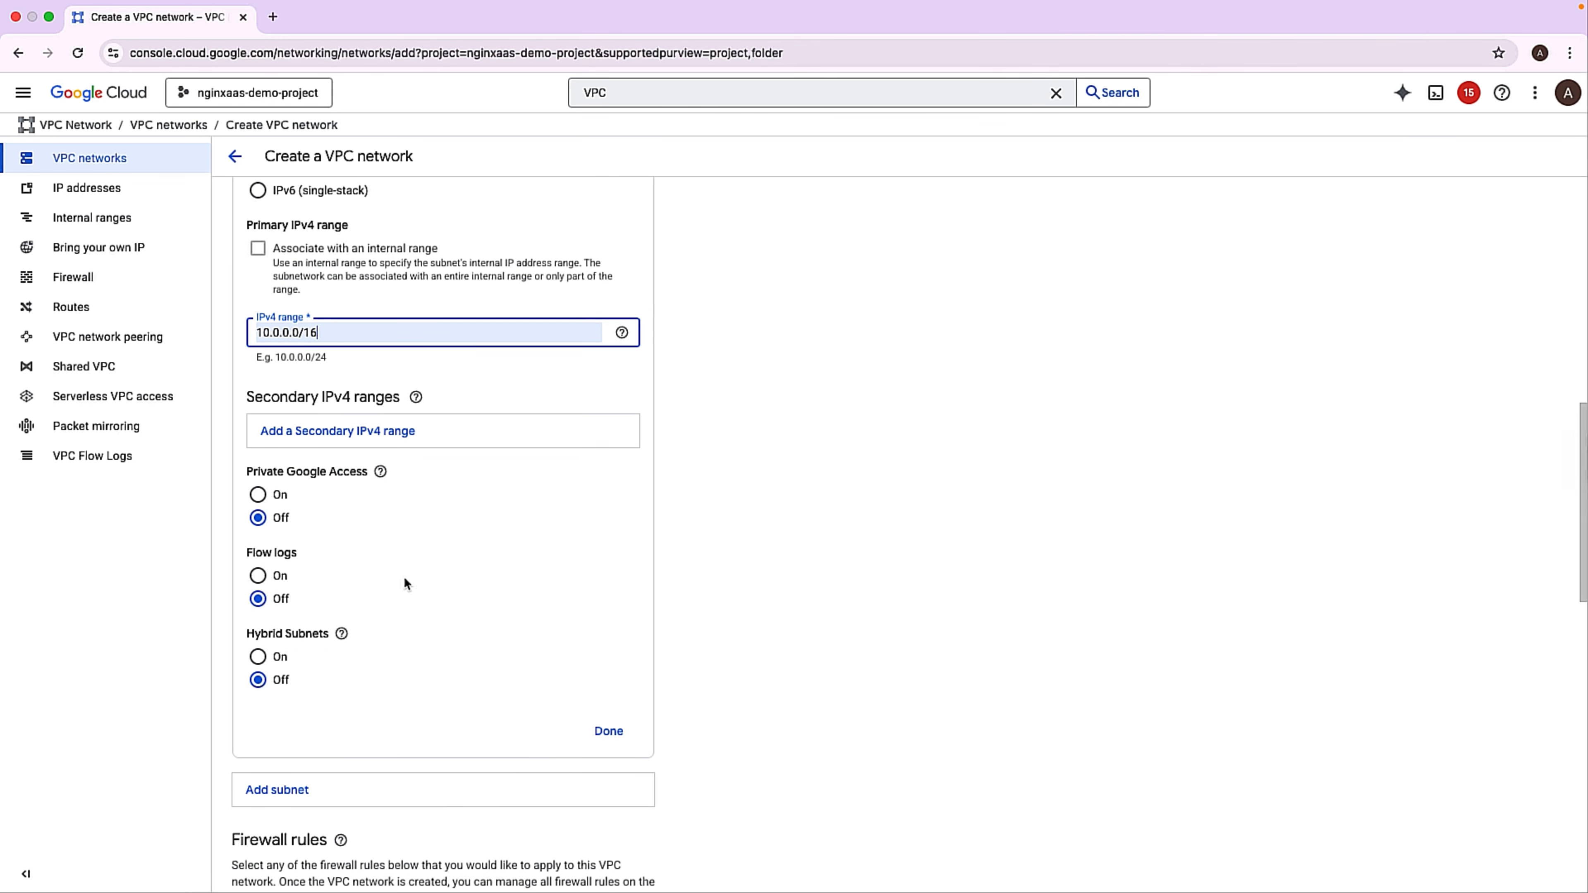
scroll(403, 576, "down", 6)
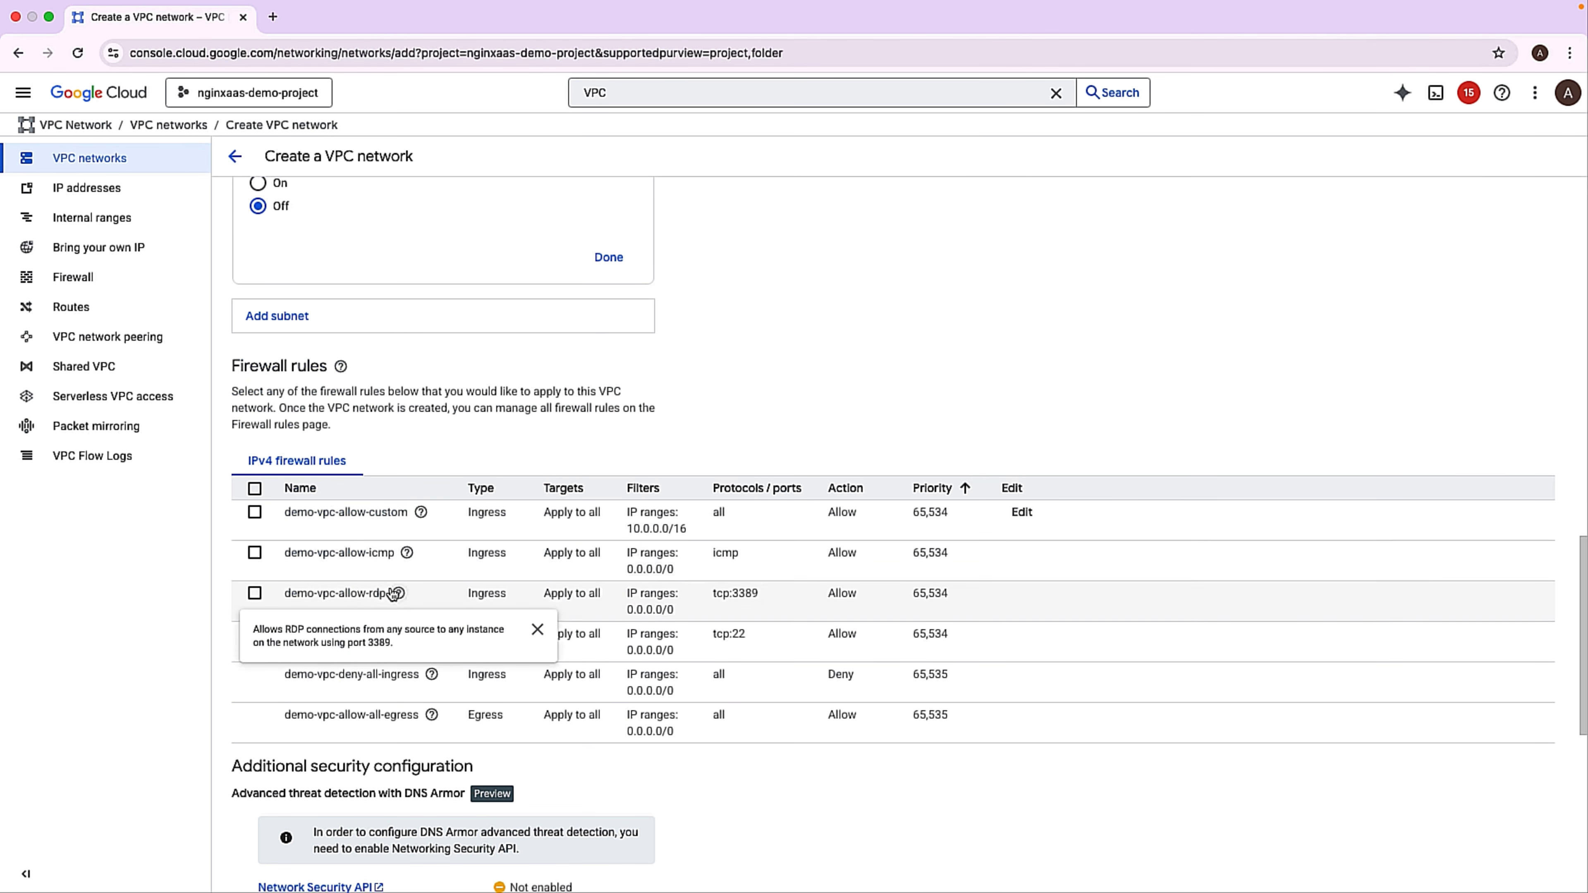
scroll(388, 625, "down", 1)
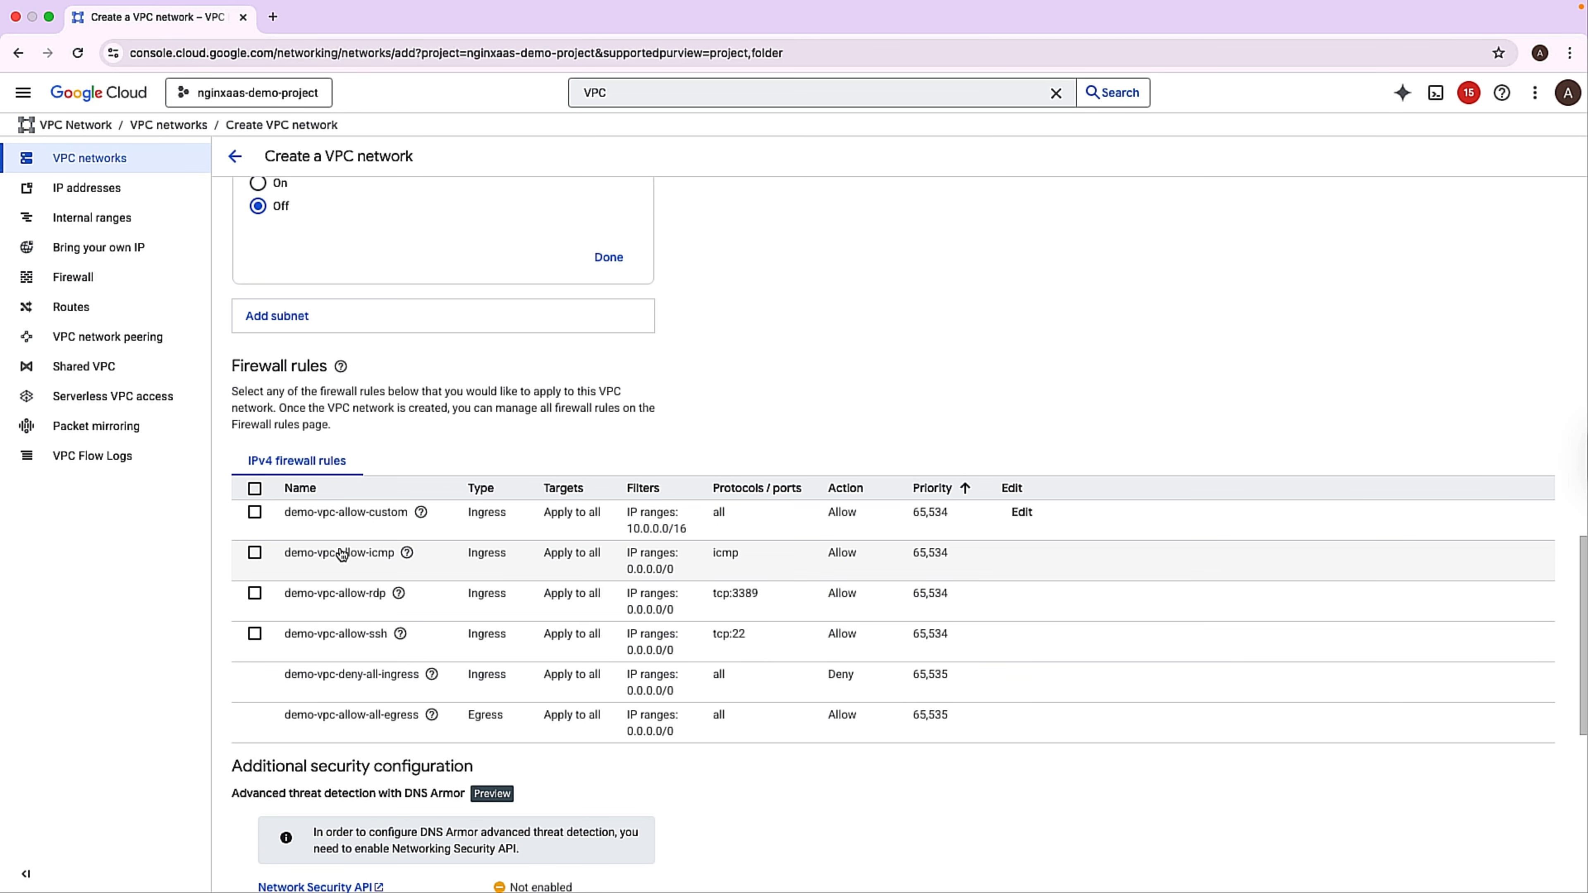
left_click(255, 513)
scroll(257, 522, "down", 10)
left_click(260, 820)
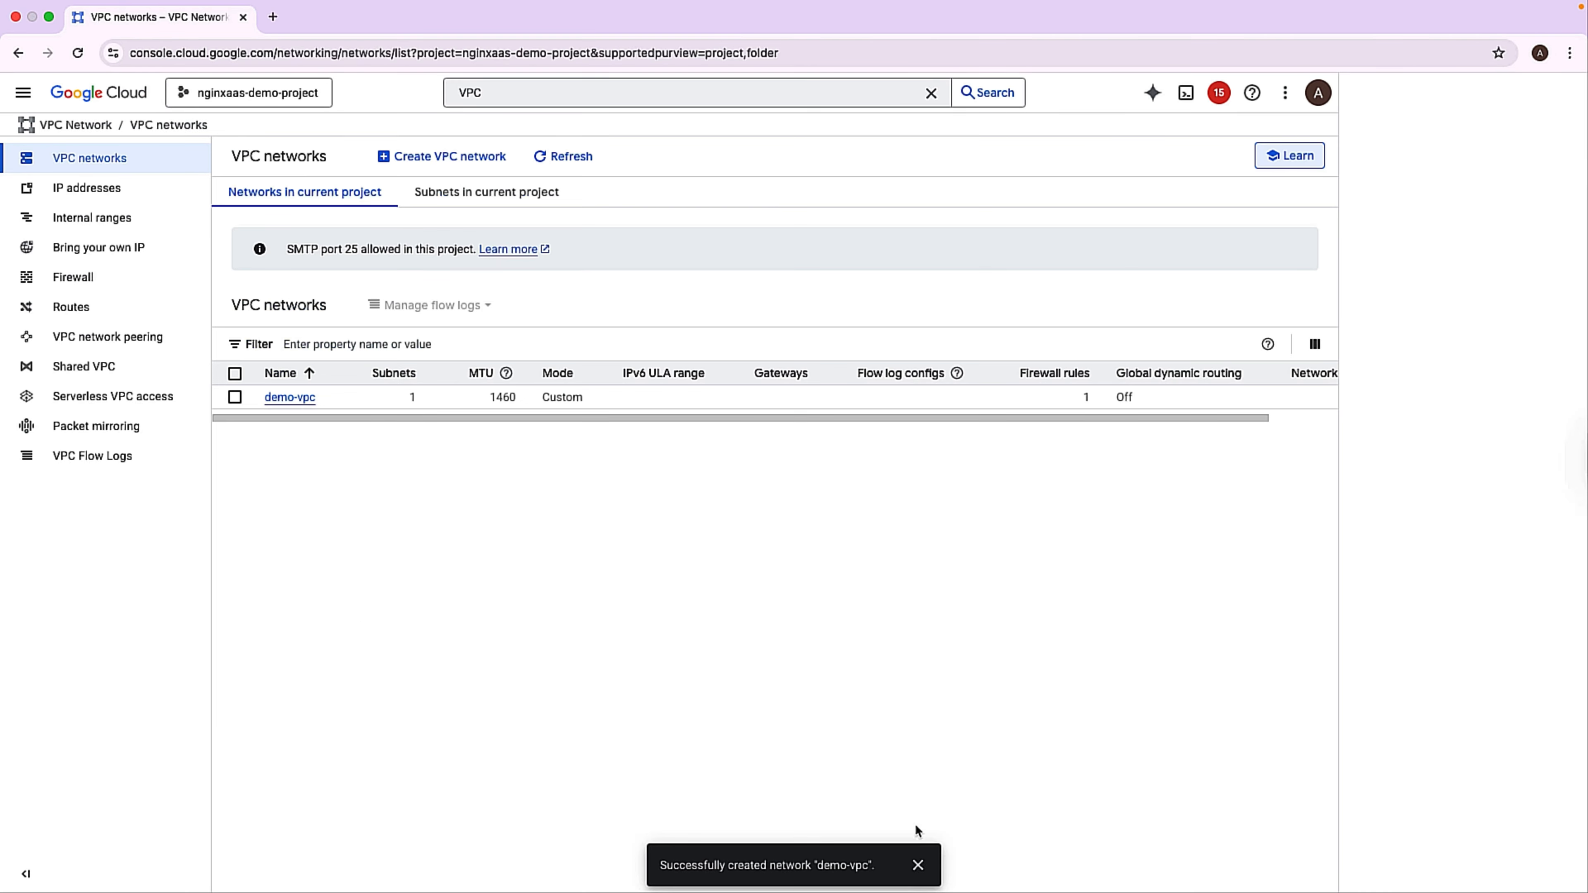
left_click(918, 865)
Search the console for network services and open the network attachments of Private Service Connect.
left_click(484, 89)
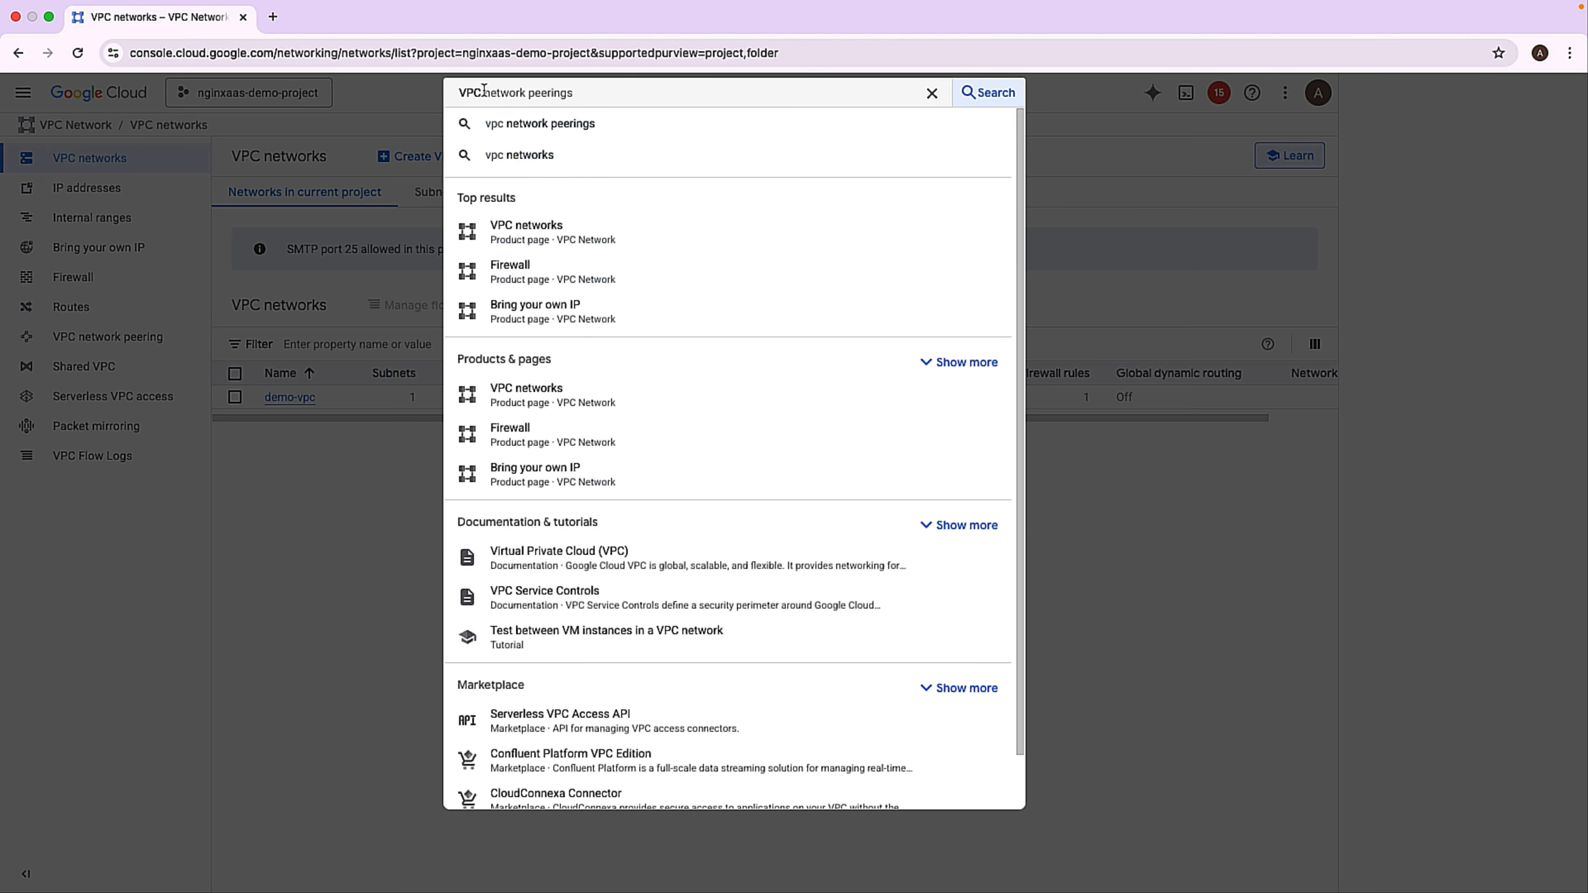
key("super+a")
type("netwo")
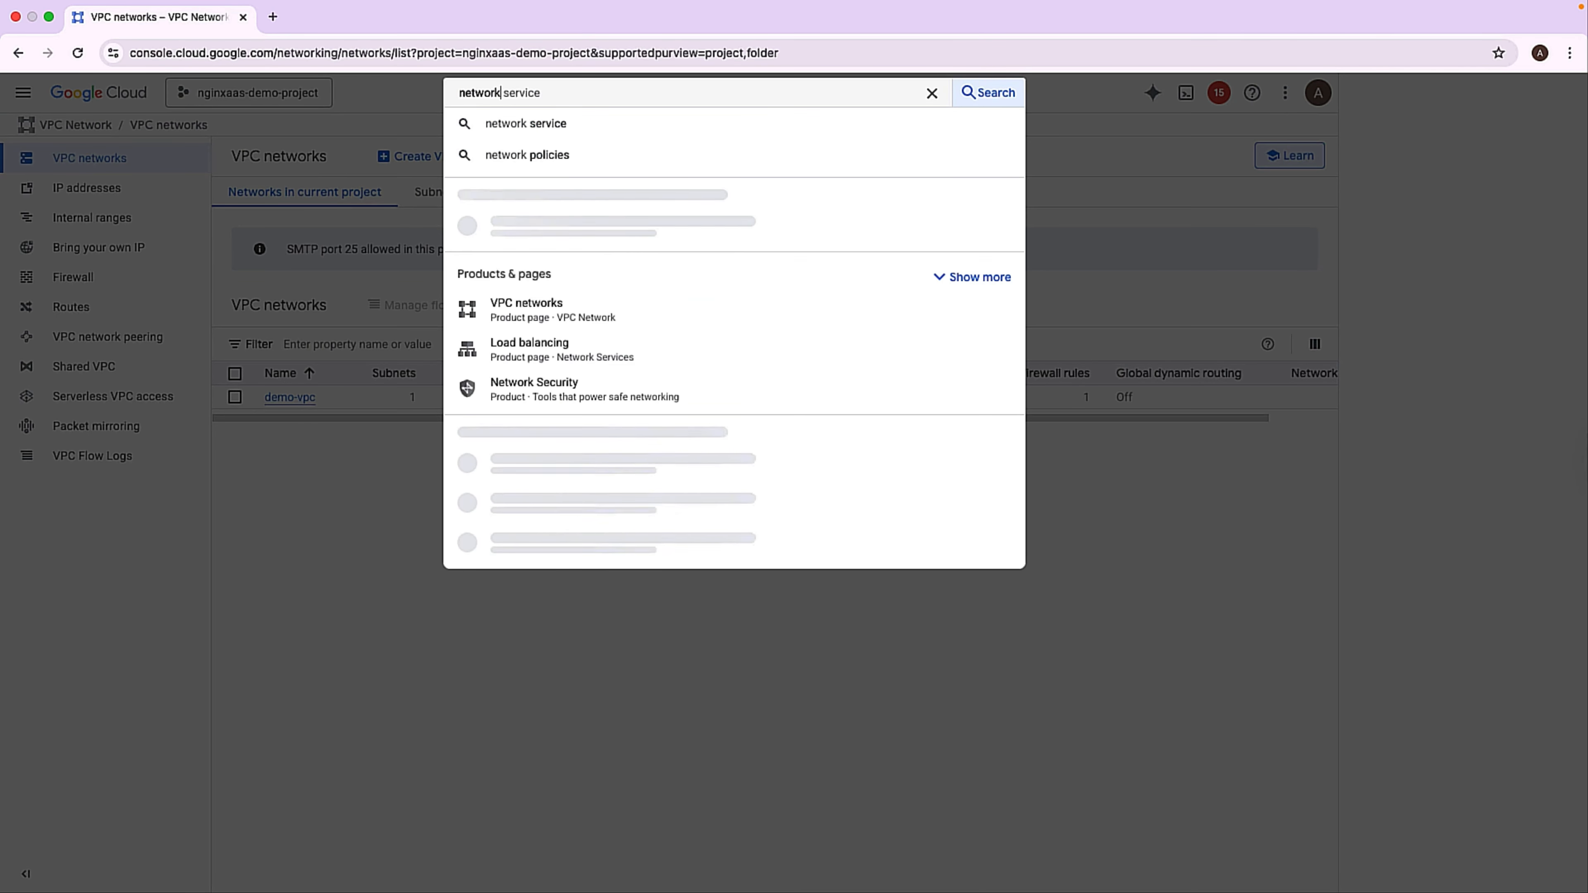
type("rk services")
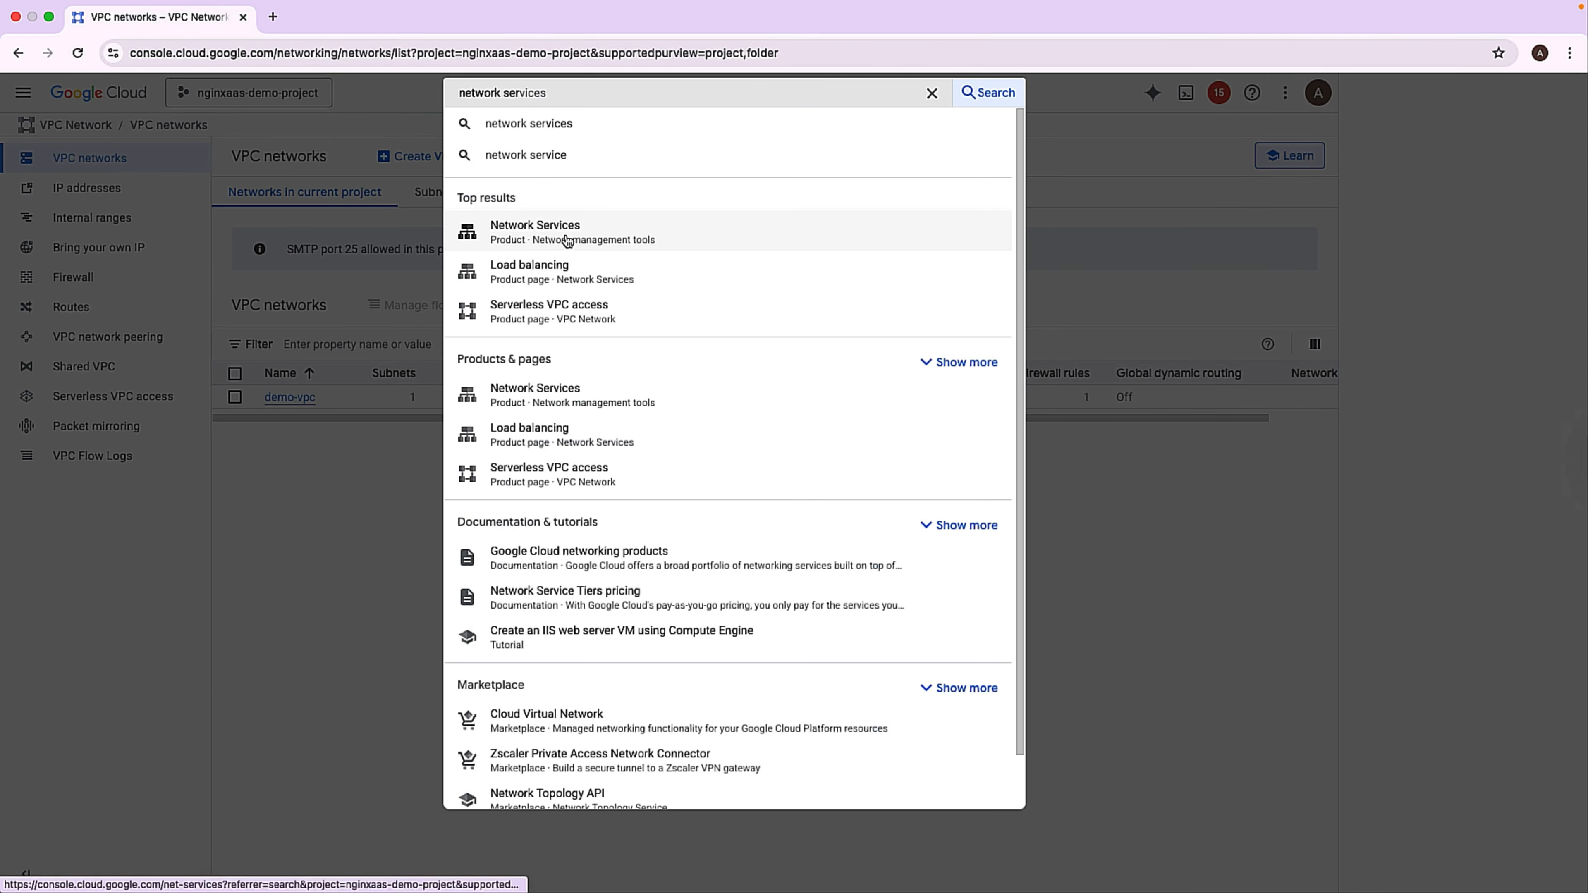
left_click(566, 238)
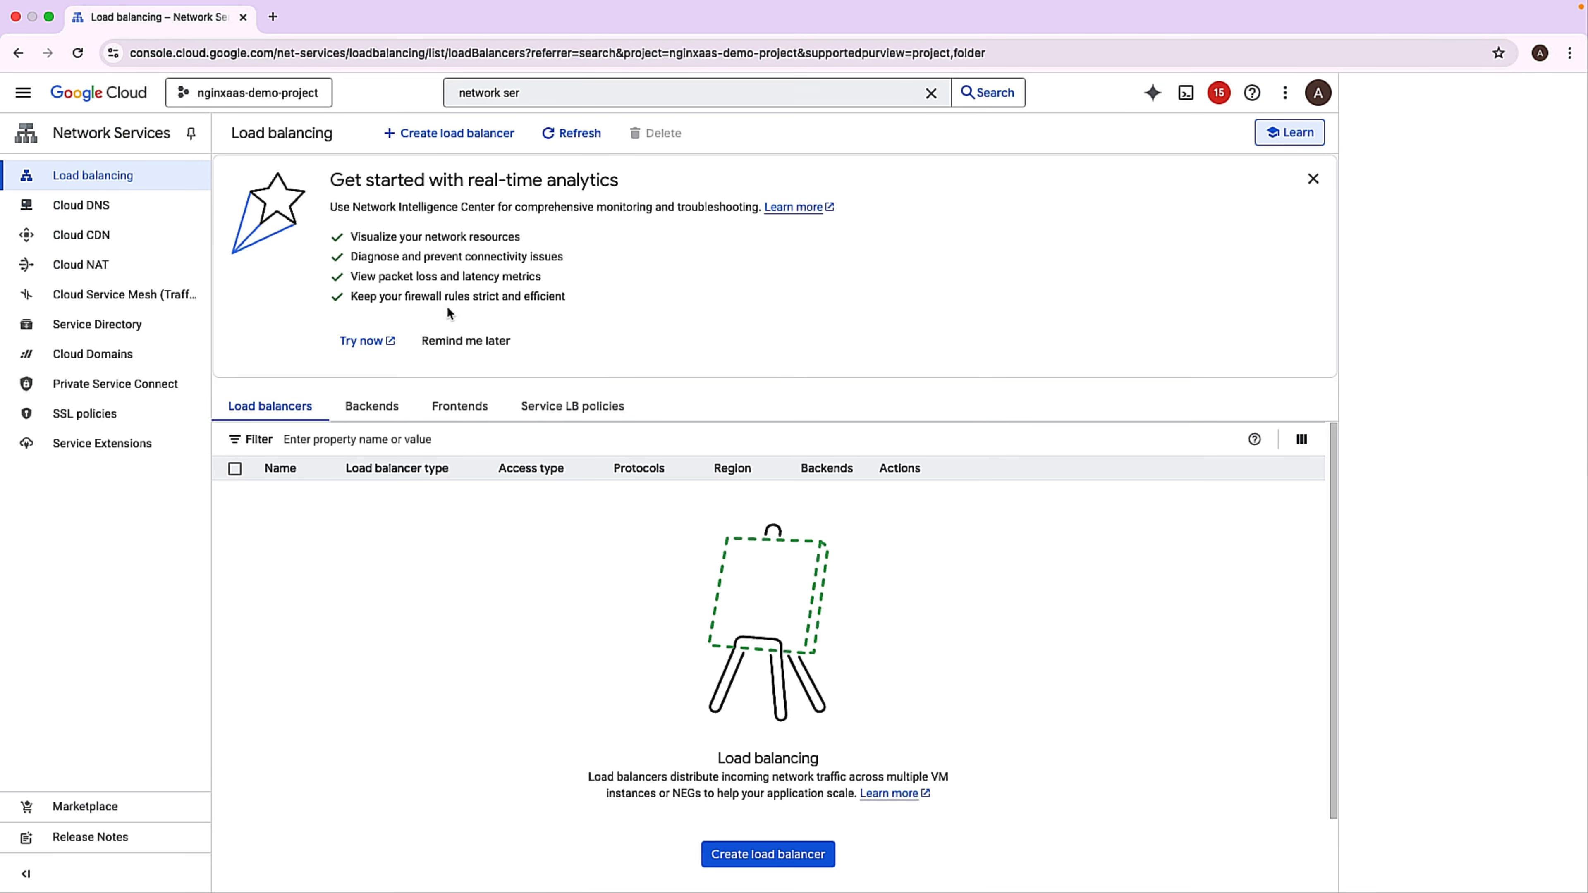
left_click(104, 384)
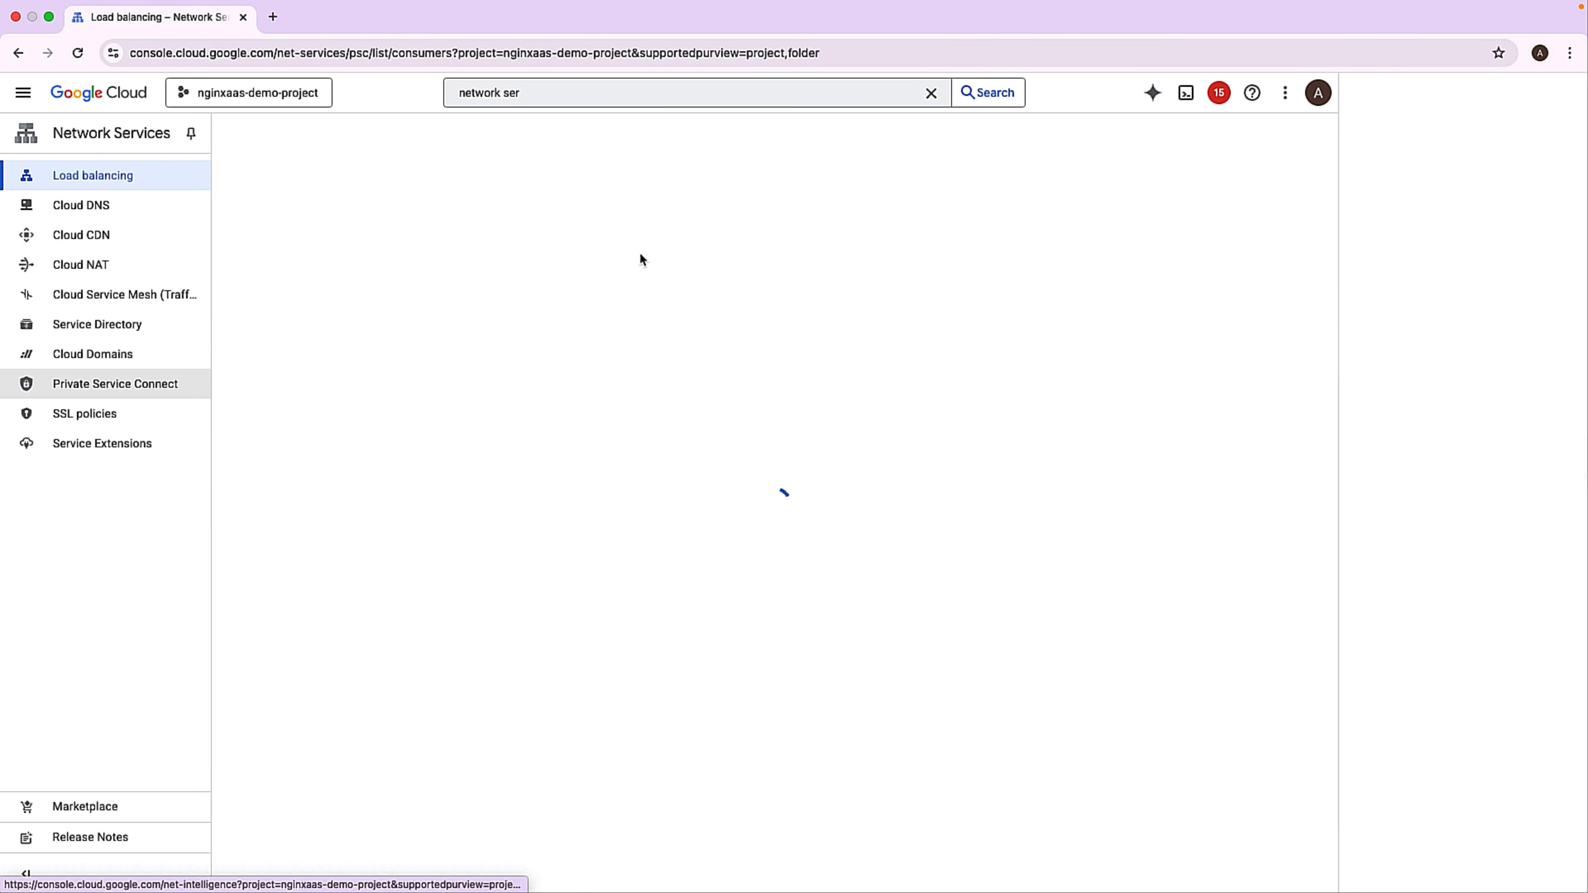
left_click(602, 182)
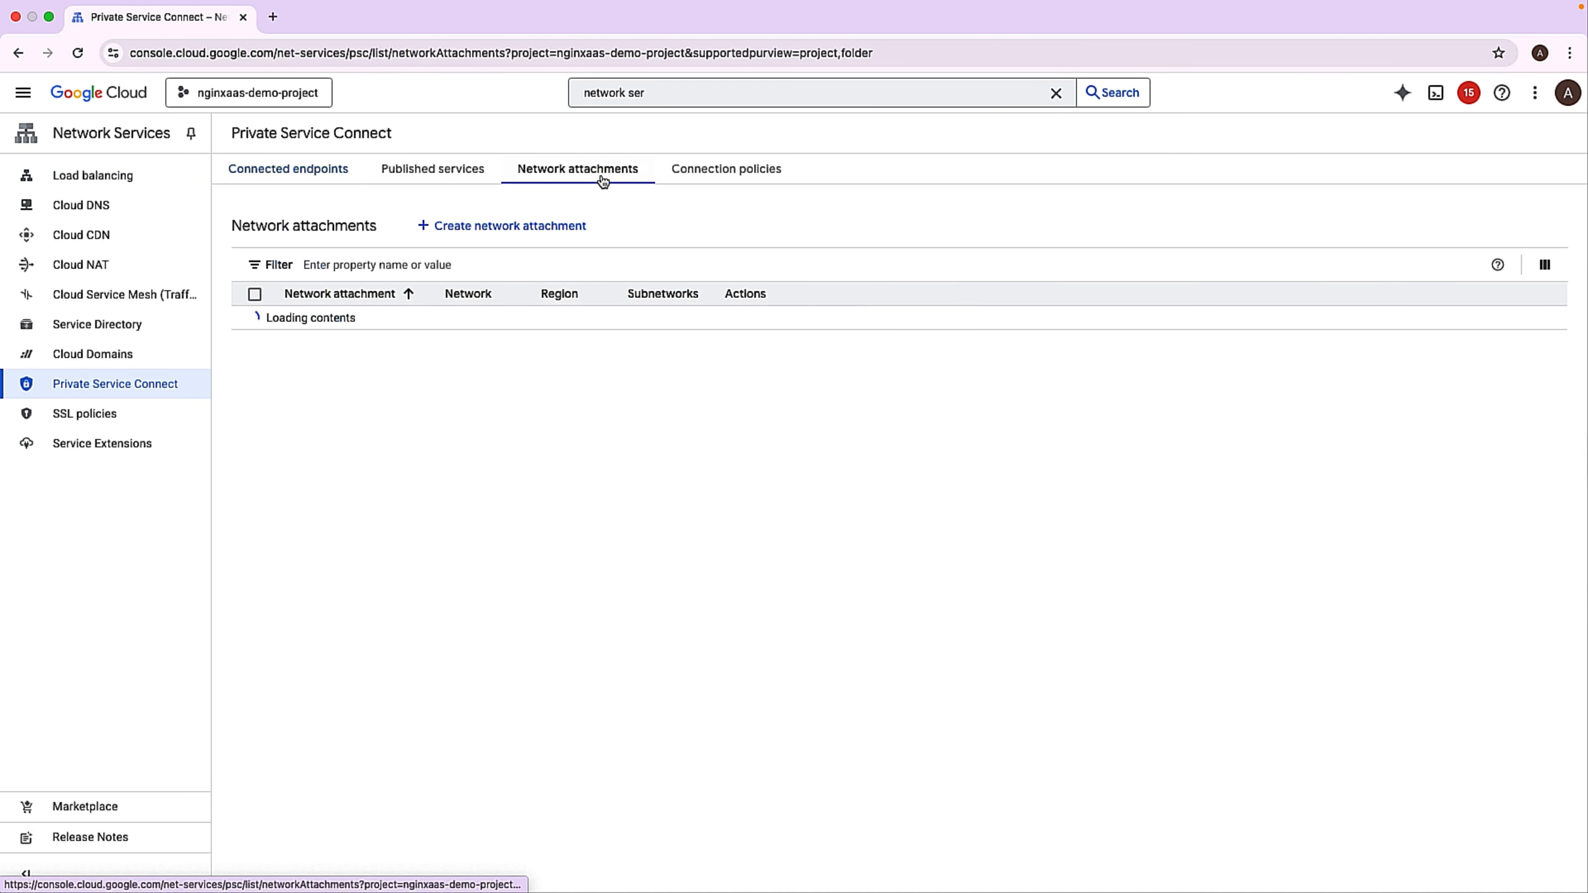
Start a new network attachment named demo-network on the demo-vpc network.
left_click(466, 227)
left_click(361, 221)
type("dem")
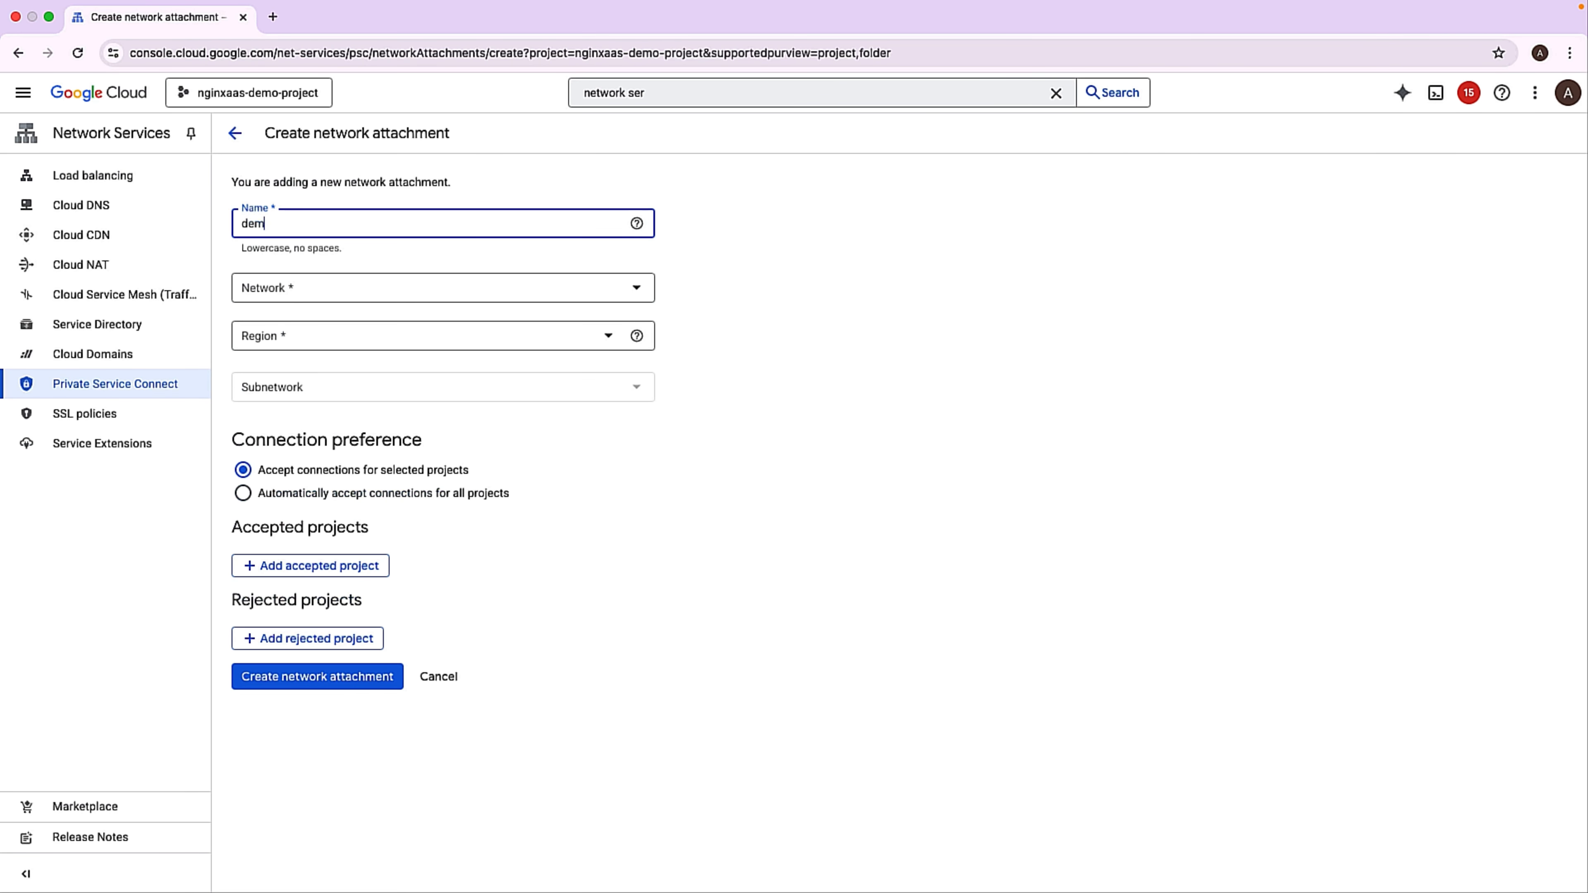
type("o-network")
left_click(382, 282)
left_click(284, 347)
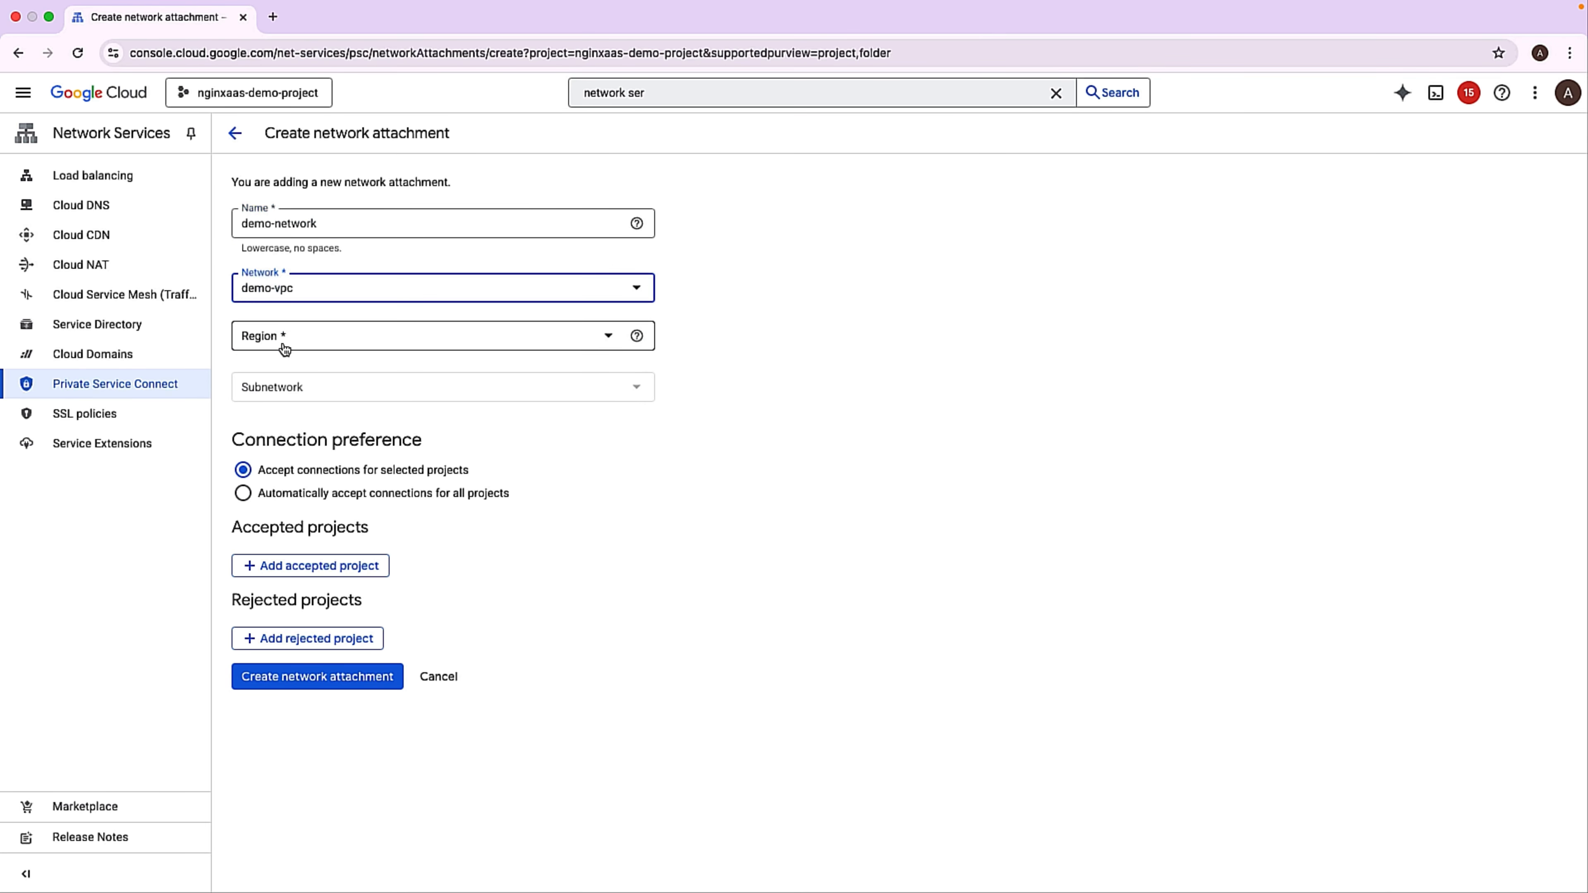
Create the attachment in region us-central1 (Iowa) with subnetwork demo-vpc, automatically accepting connections for all projects.
left_click(285, 344)
left_click(328, 503)
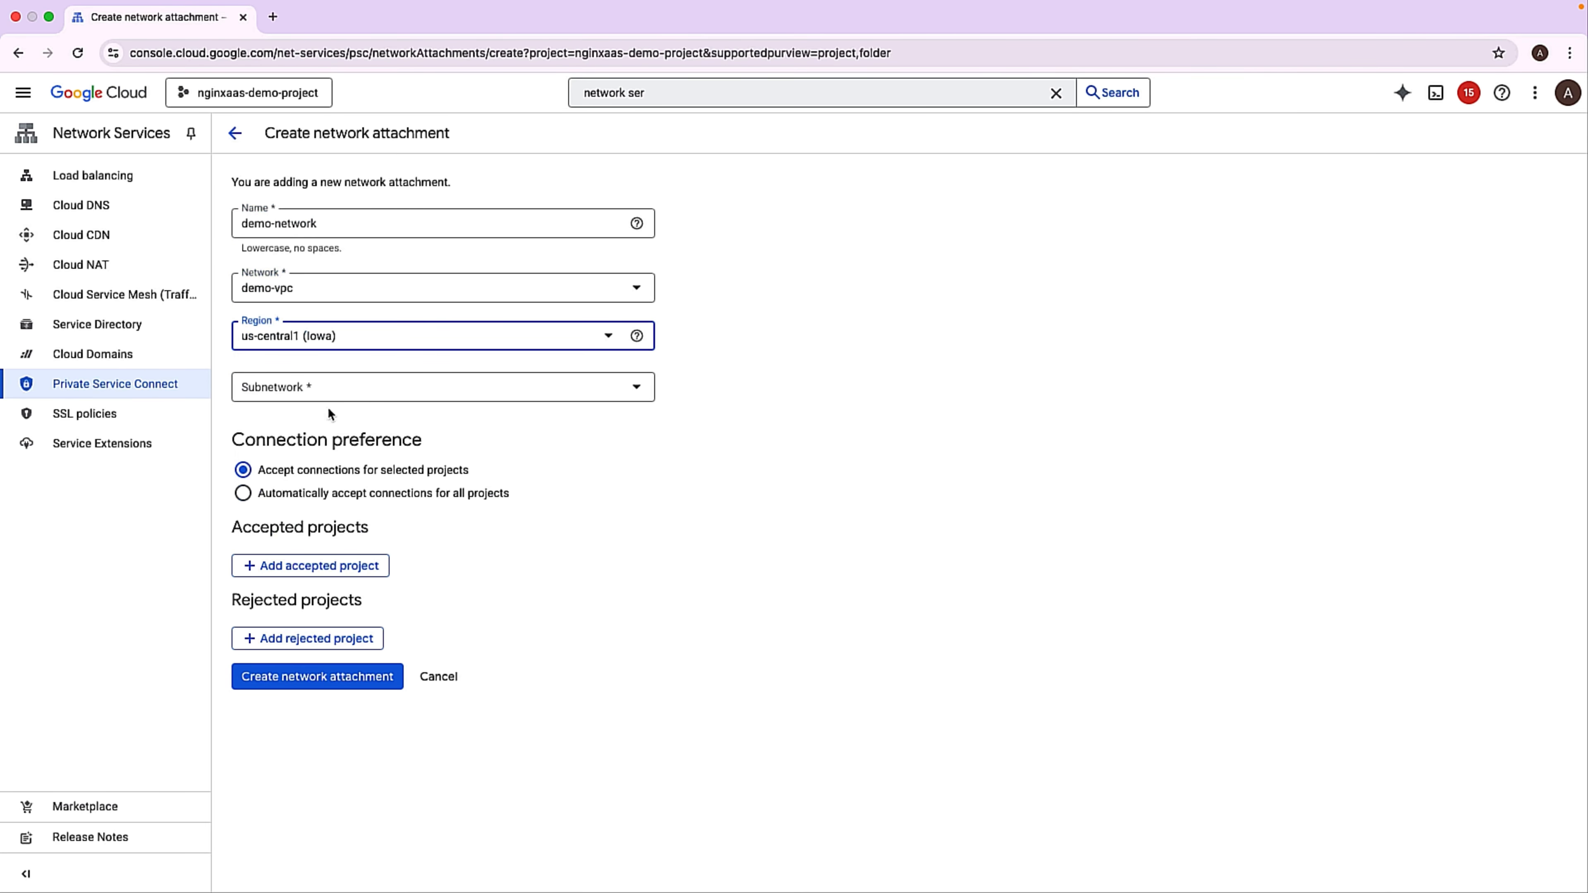
left_click(328, 391)
left_click(318, 449)
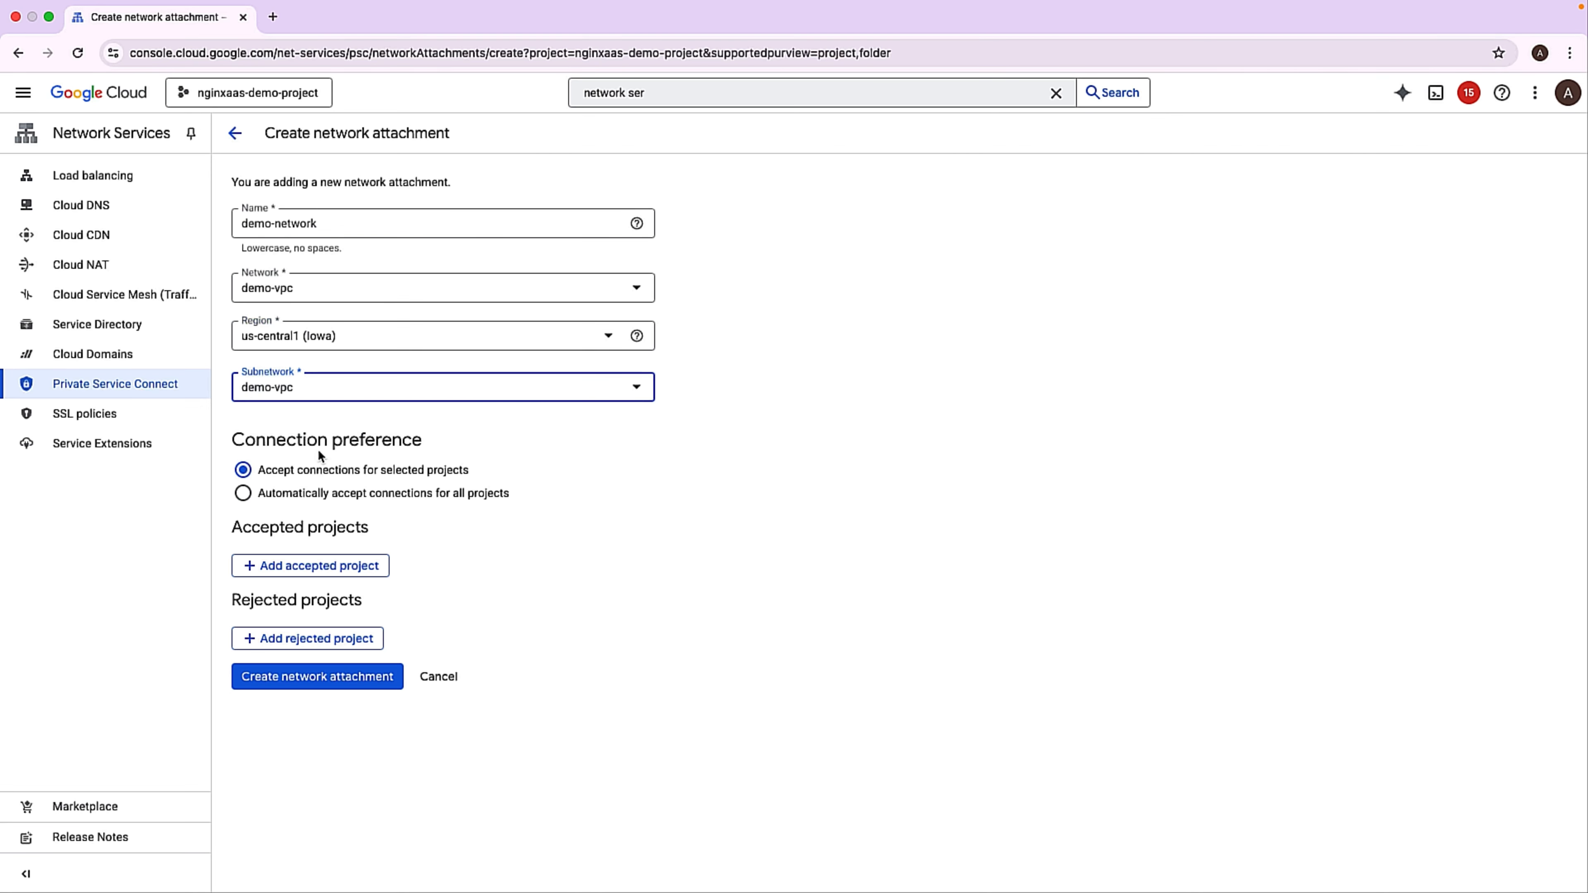
left_click(299, 494)
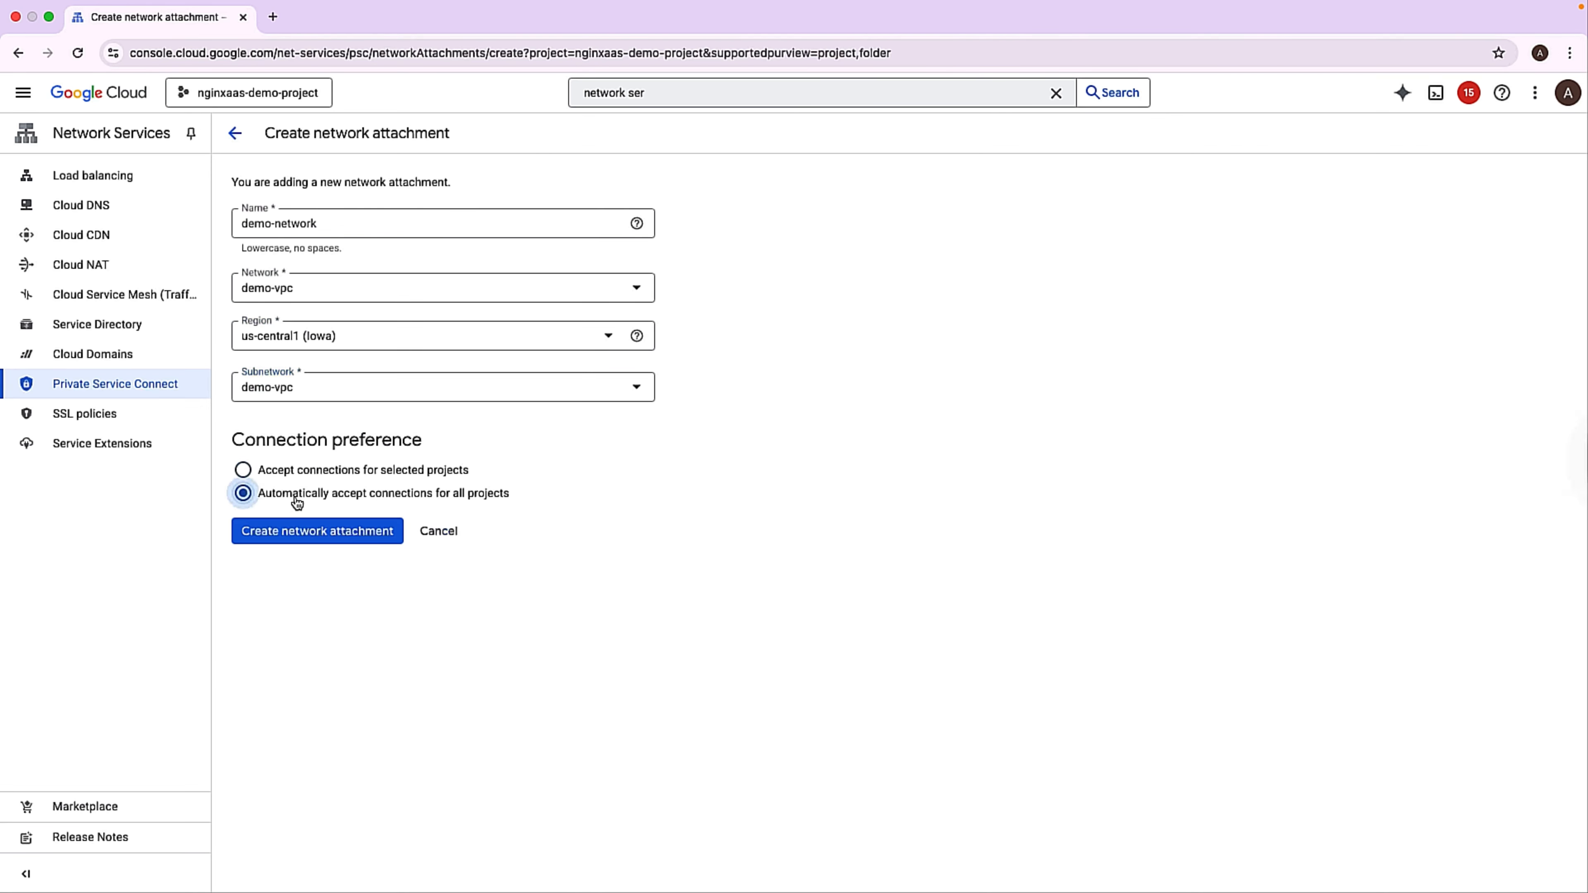
left_click(292, 533)
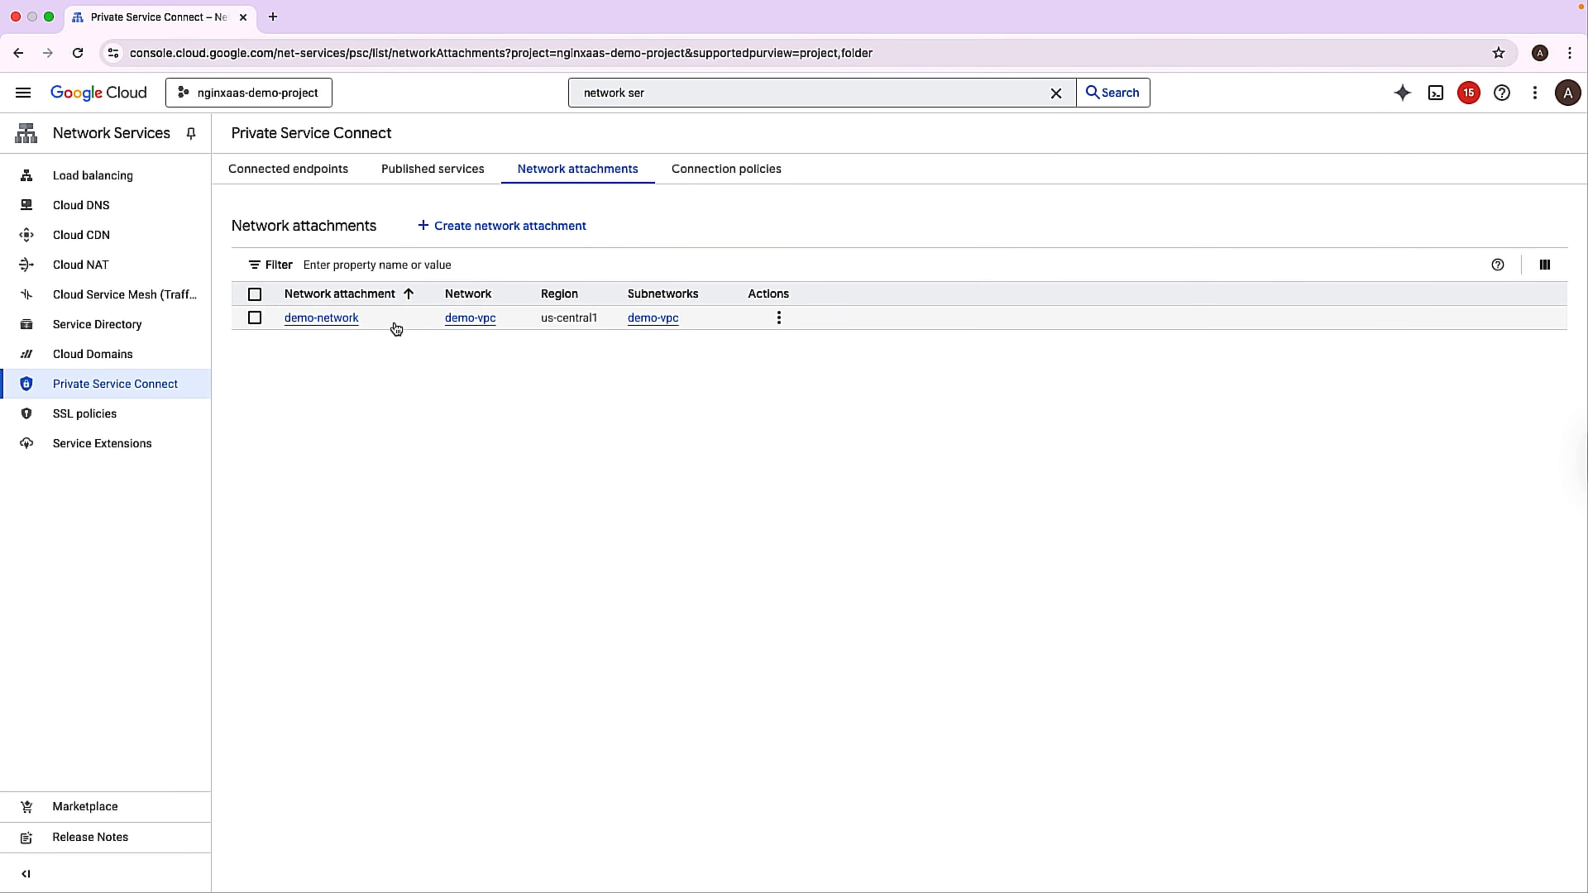
Open the demo-network attachment's details and copy its full network attachment path.
left_click(350, 319)
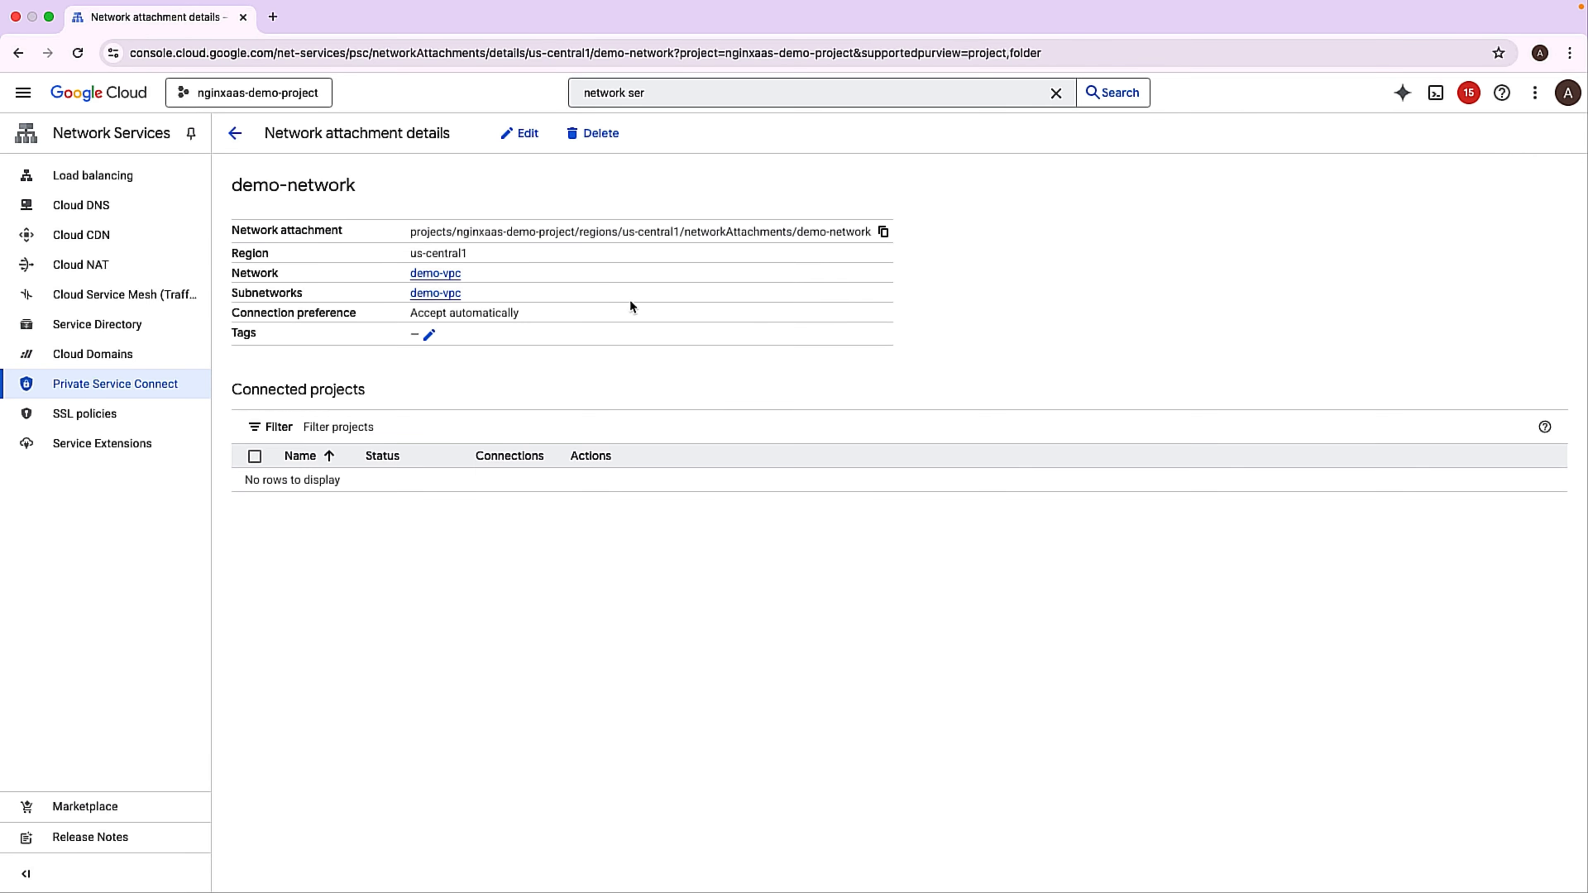
left_click(883, 234)
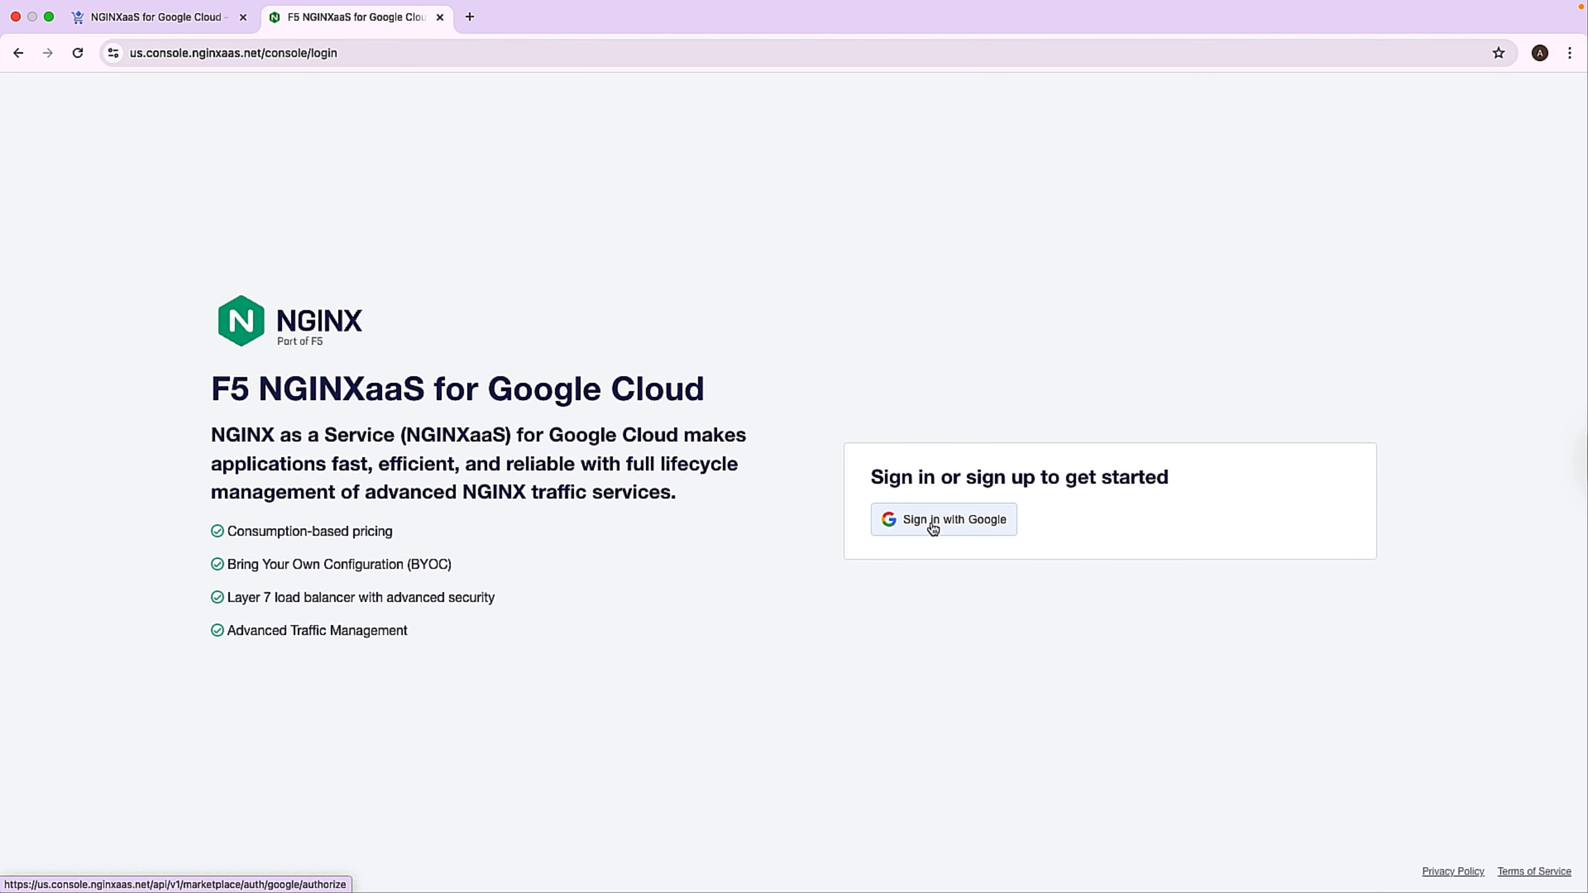
Sign in to the NGINXaaS console with Google and check the available regions, keeping US selected.
left_click(934, 527)
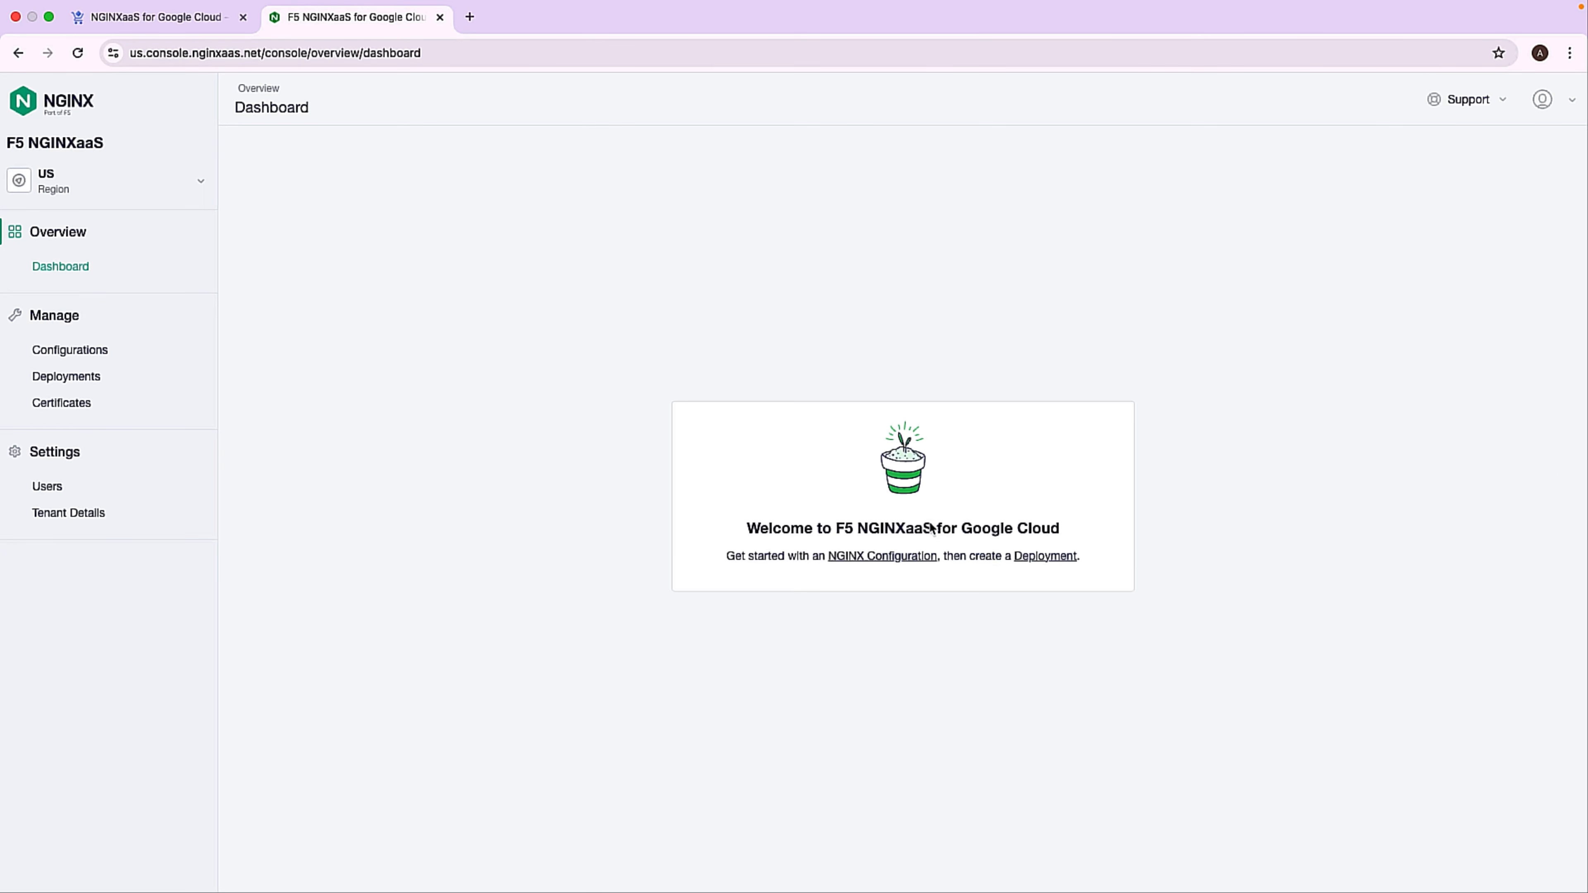
left_click(59, 190)
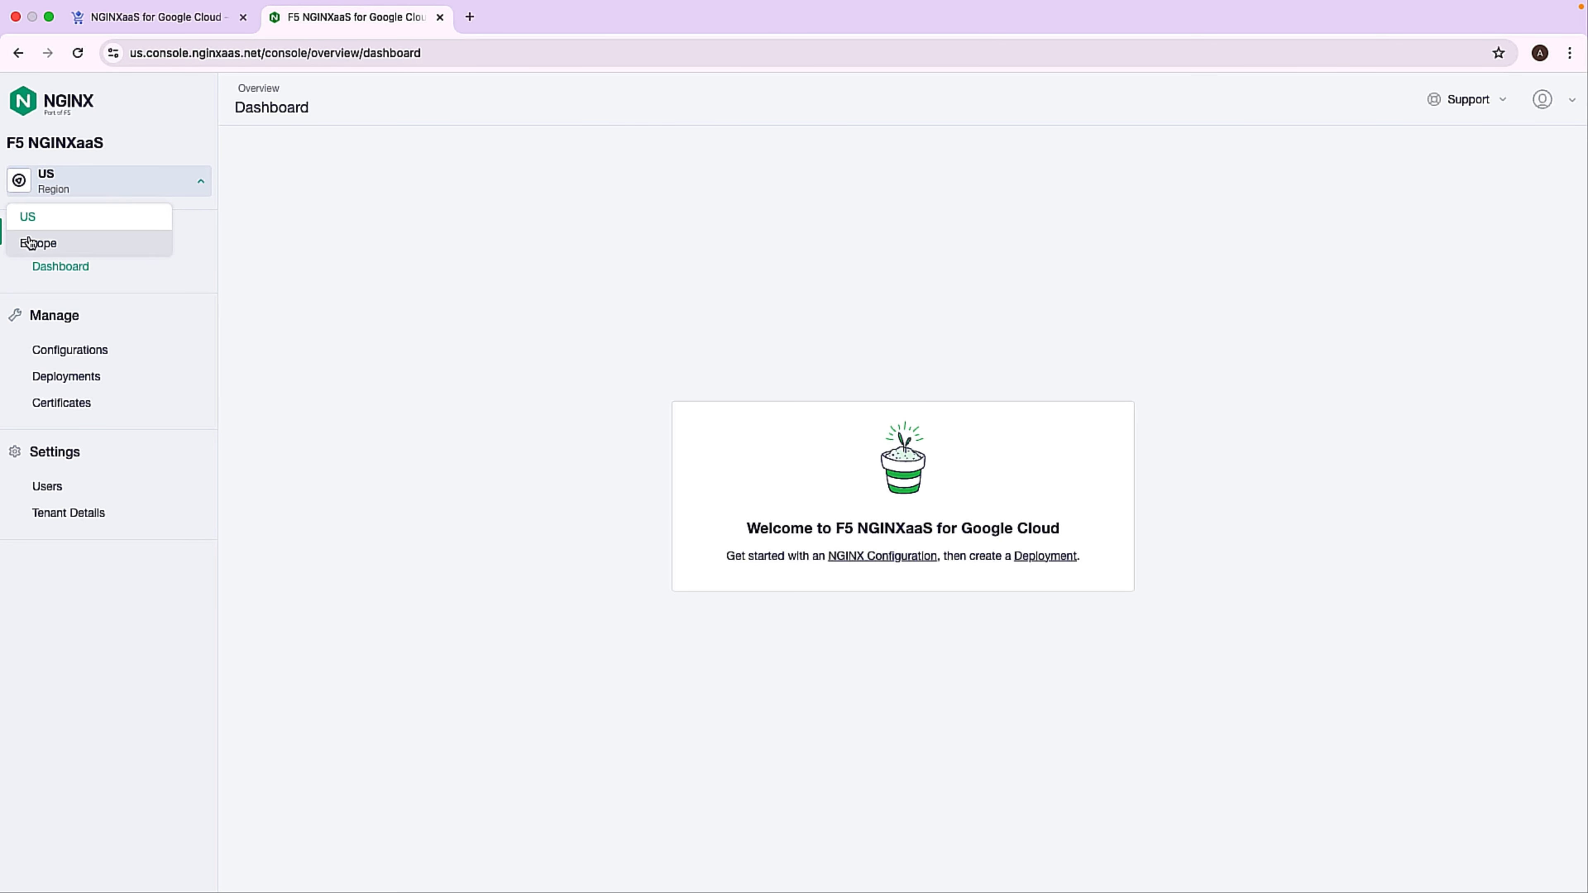
left_click(56, 237)
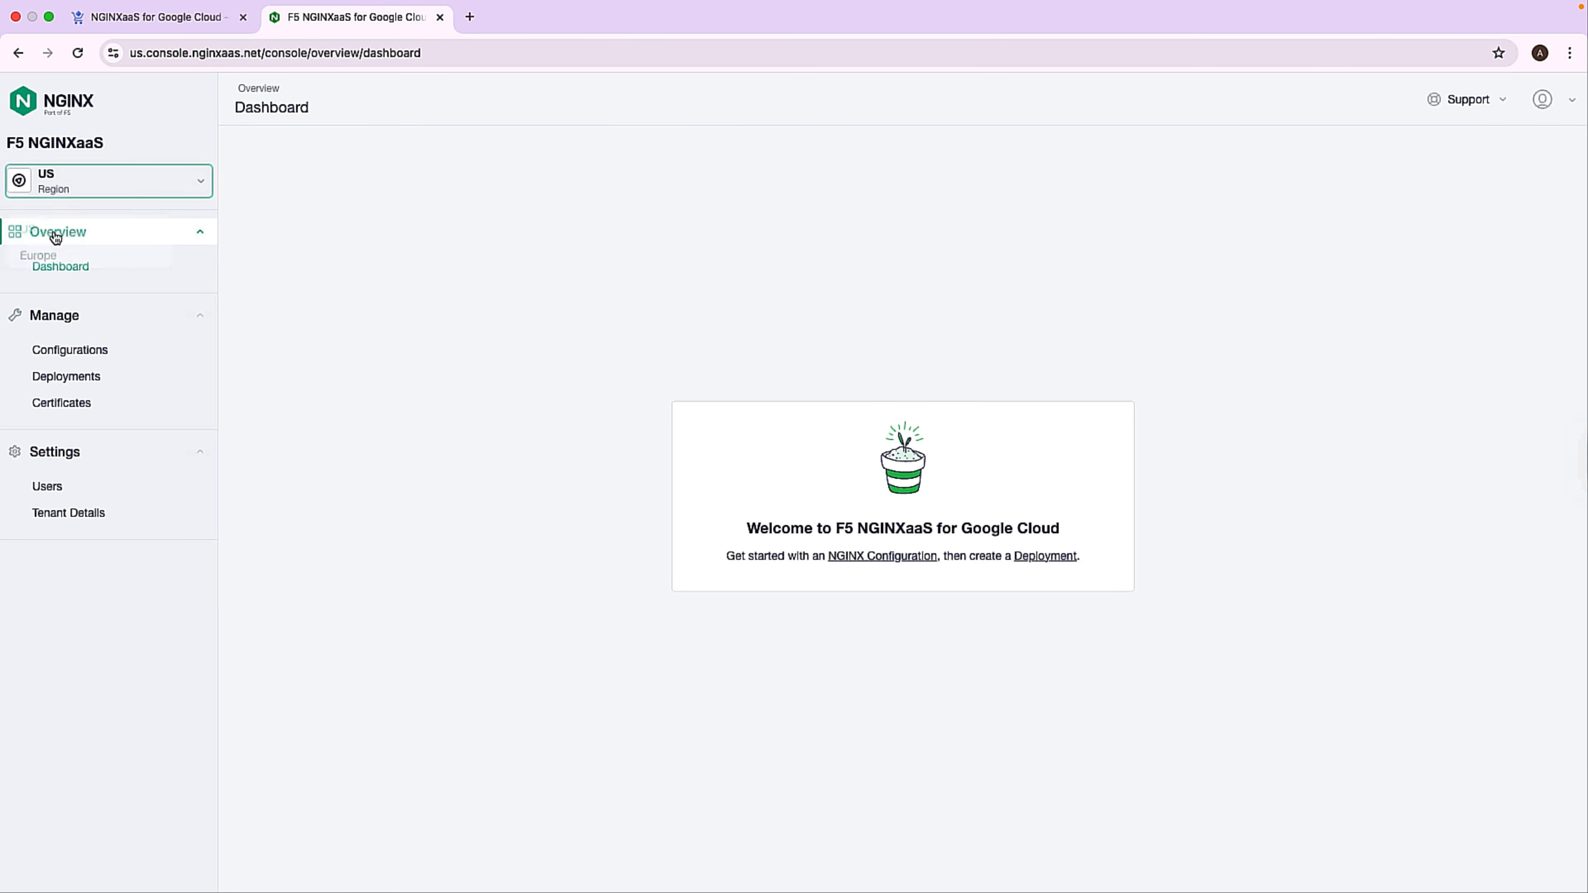
Add a new configuration named demo-config, using F5 NGINXaaS Default as the starting configuration.
left_click(78, 357)
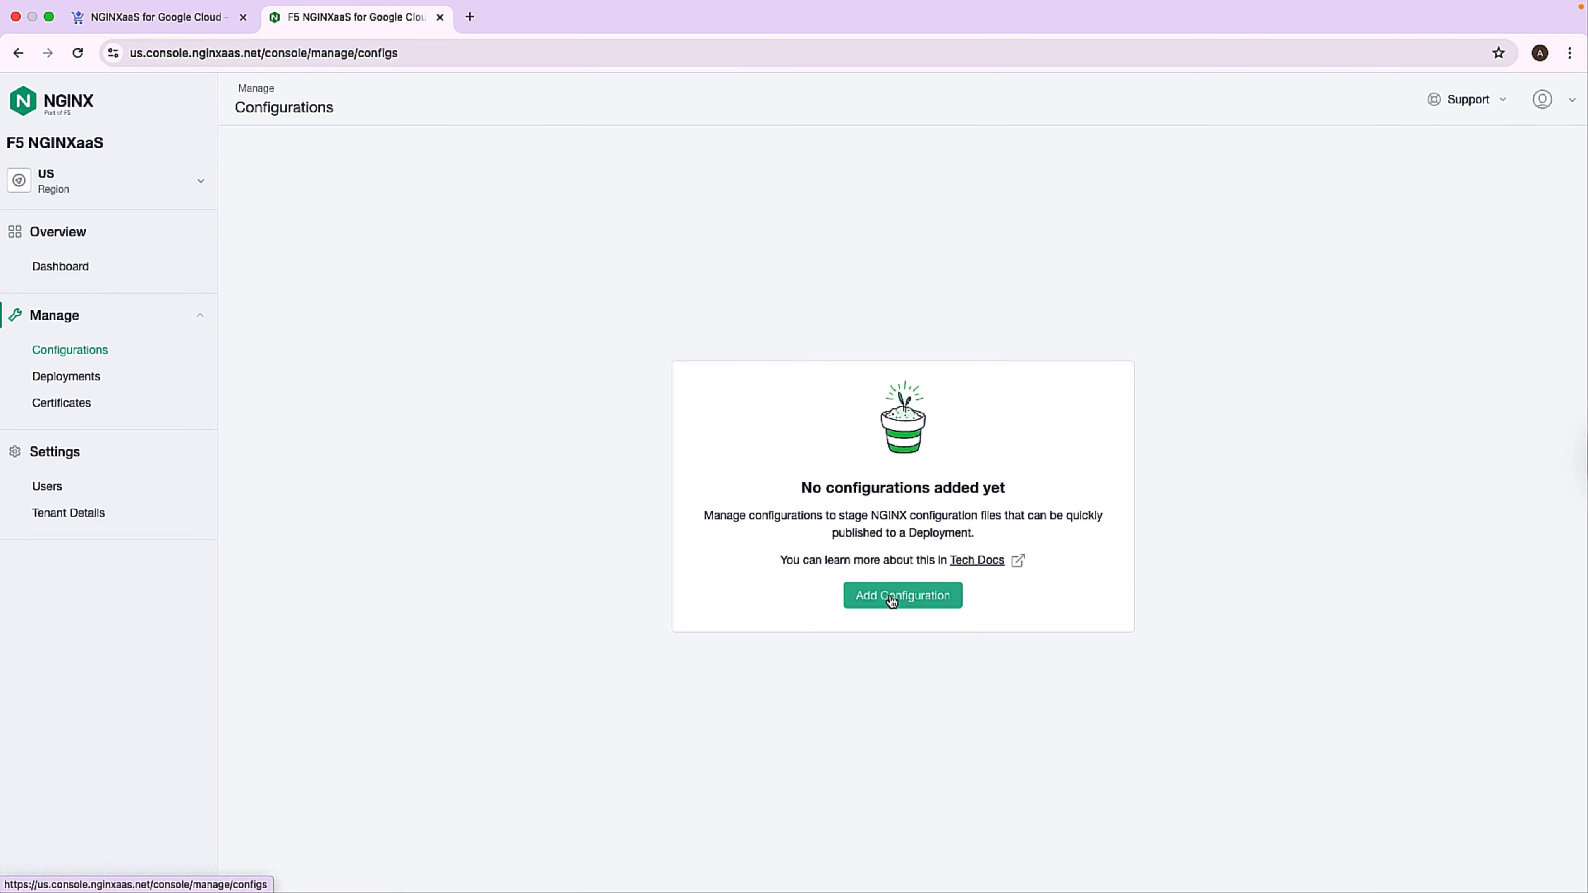
left_click(893, 601)
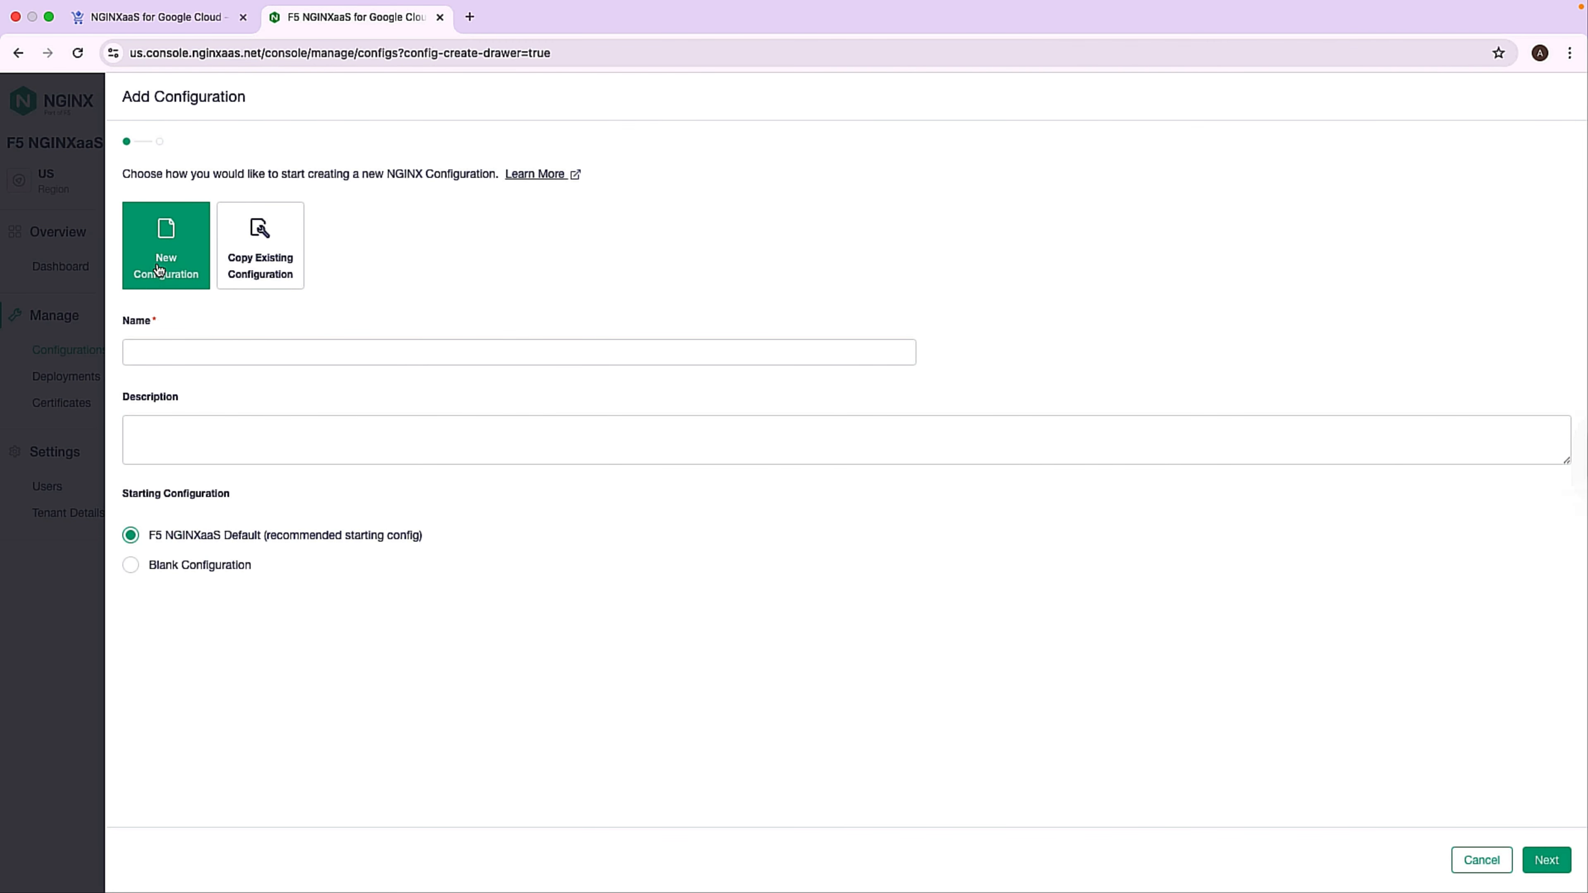
left_click(169, 351)
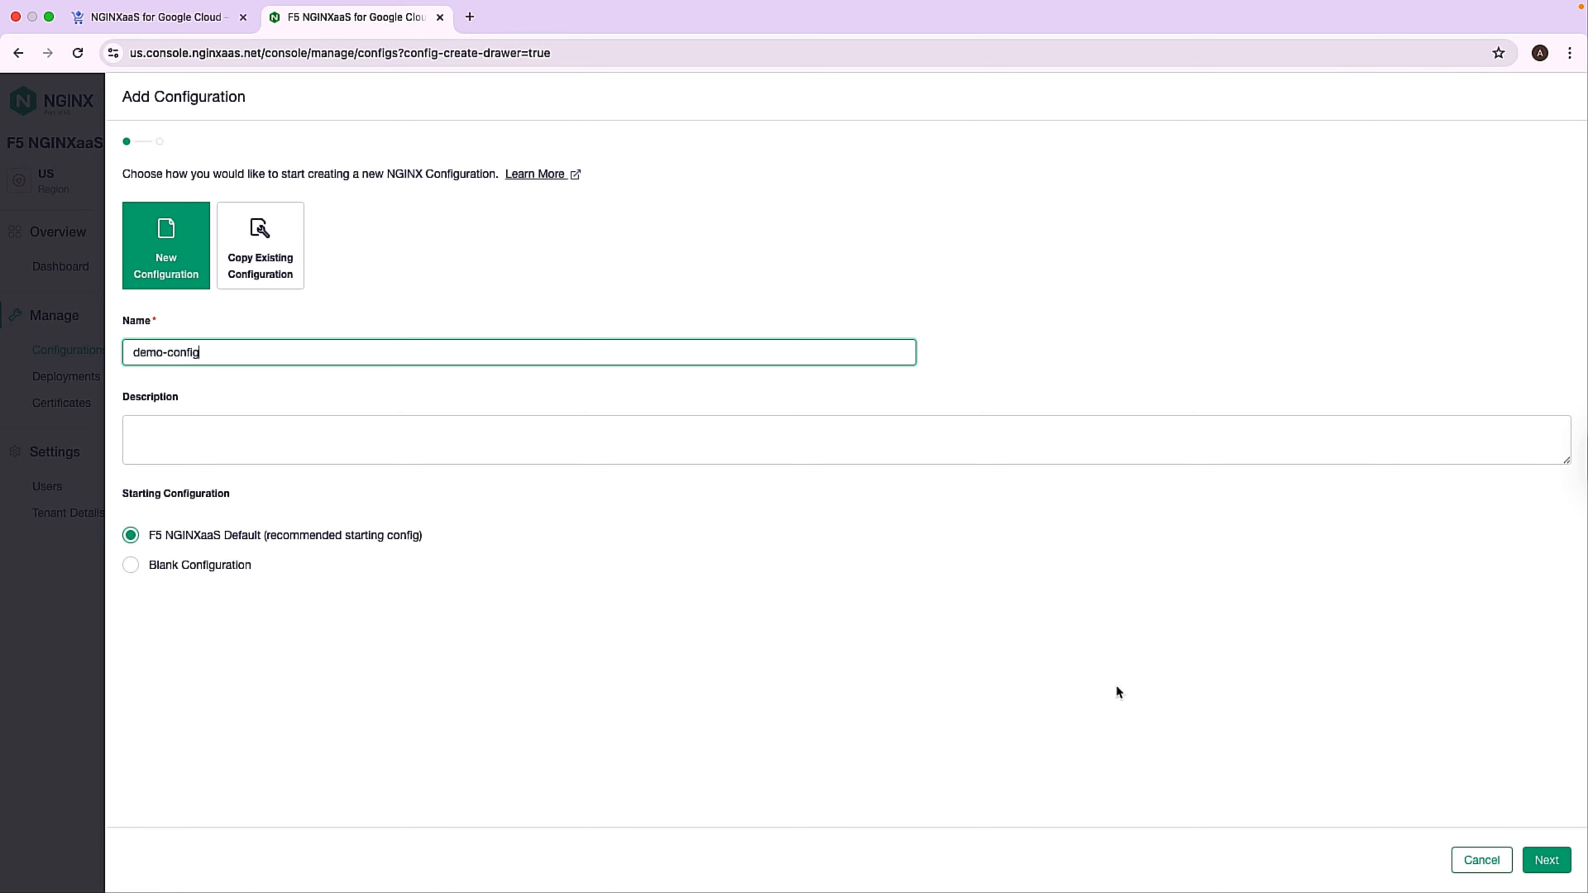
left_click(1548, 860)
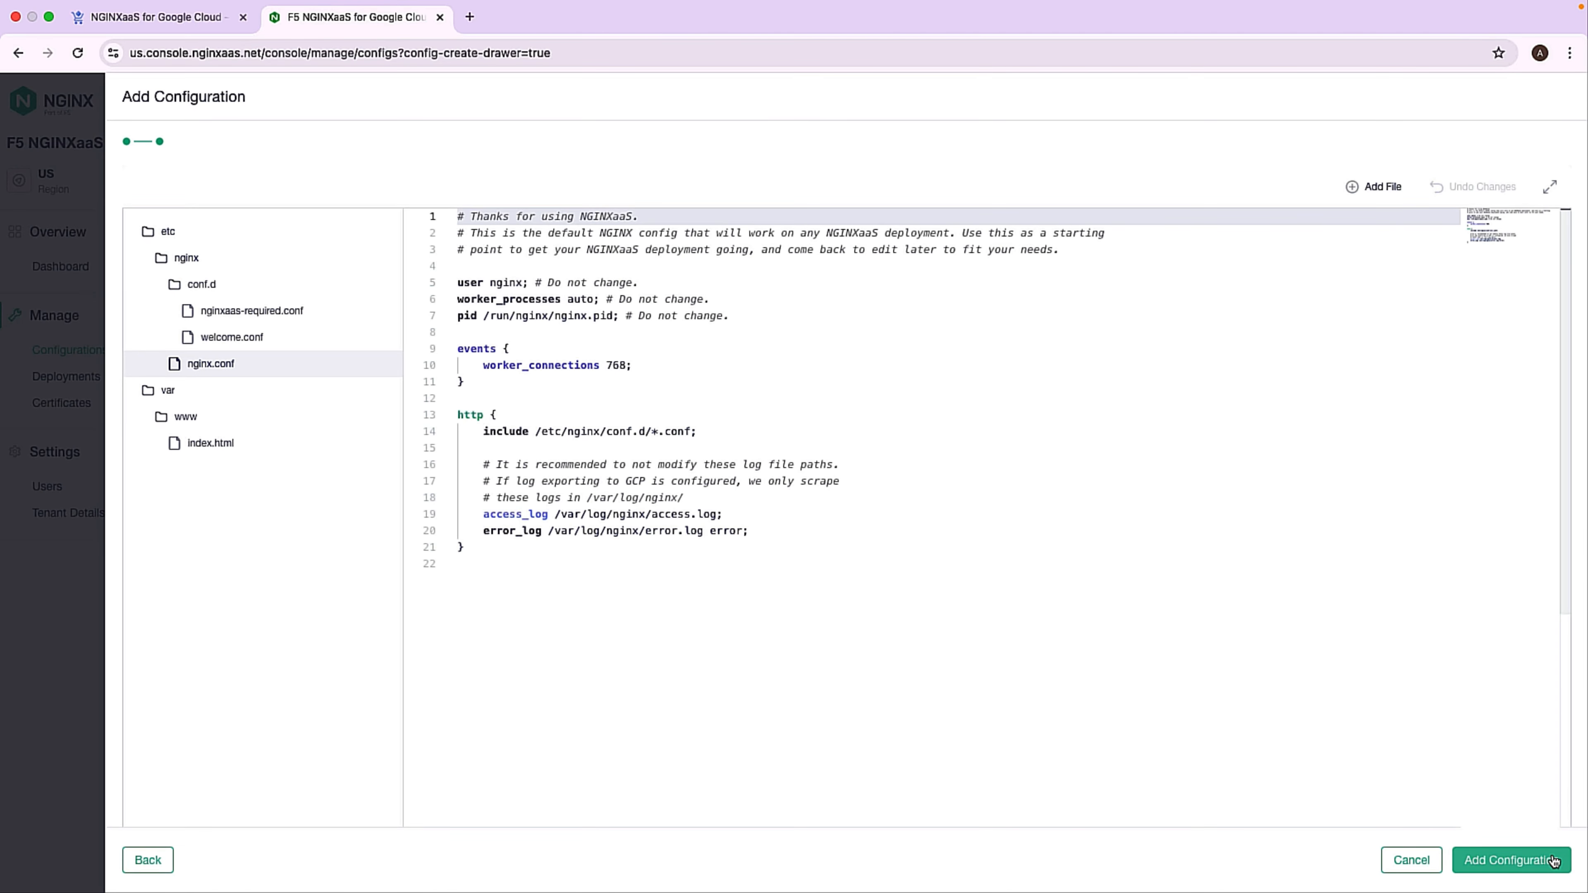
left_click(1553, 860)
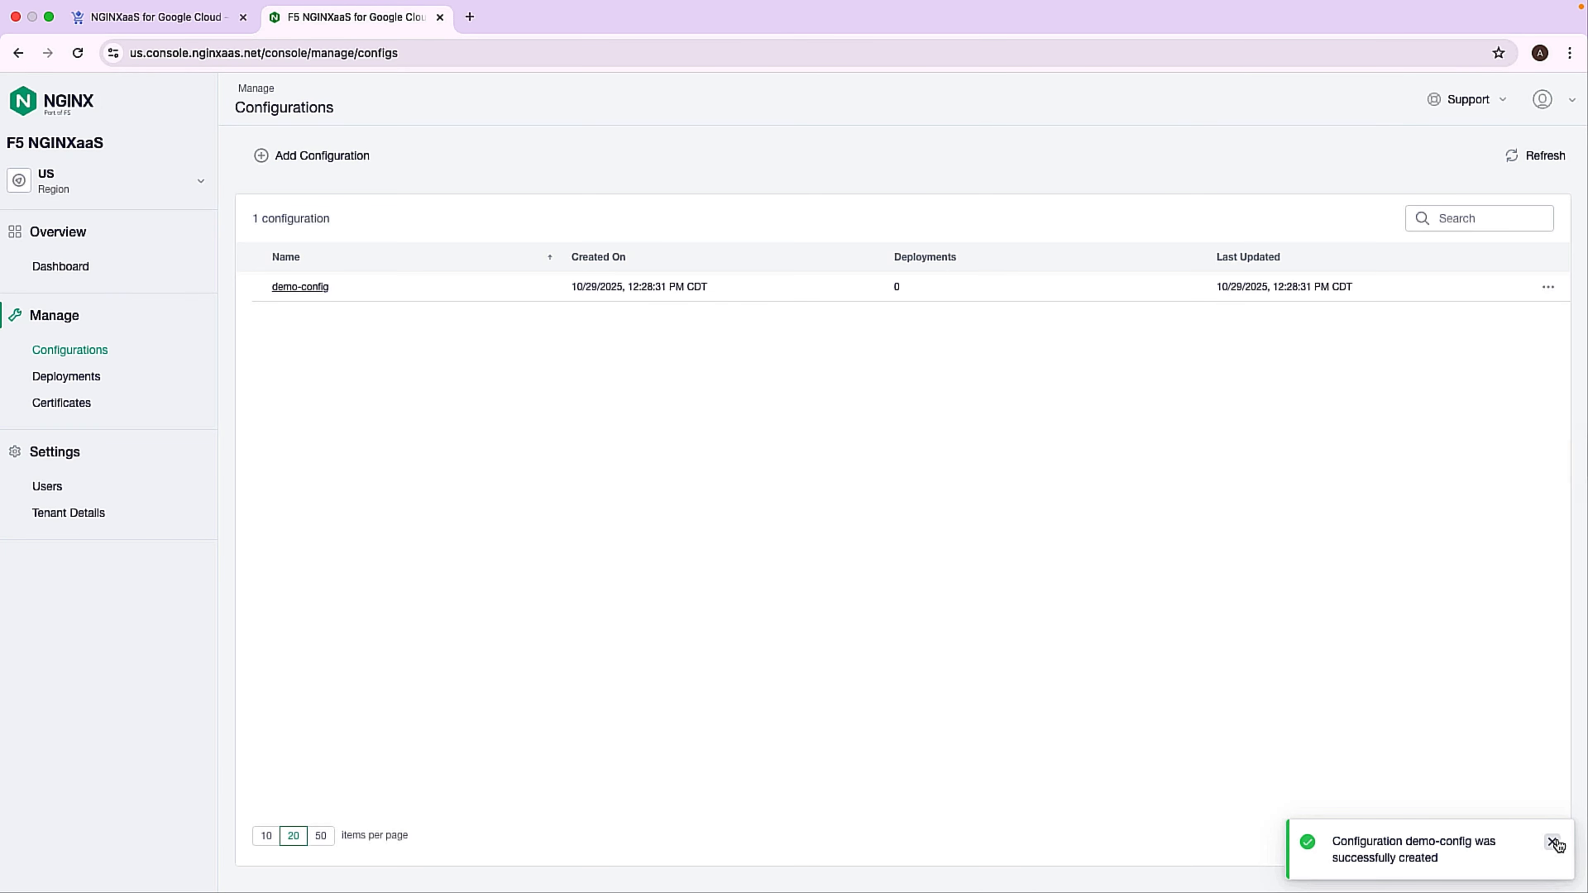
Start a deployment named demo-google and set its network attachment to the copied path projects/nginxaas-demo-project/regions/us-central1/networkAttachments/demo-network.
left_click(56, 387)
left_click(901, 597)
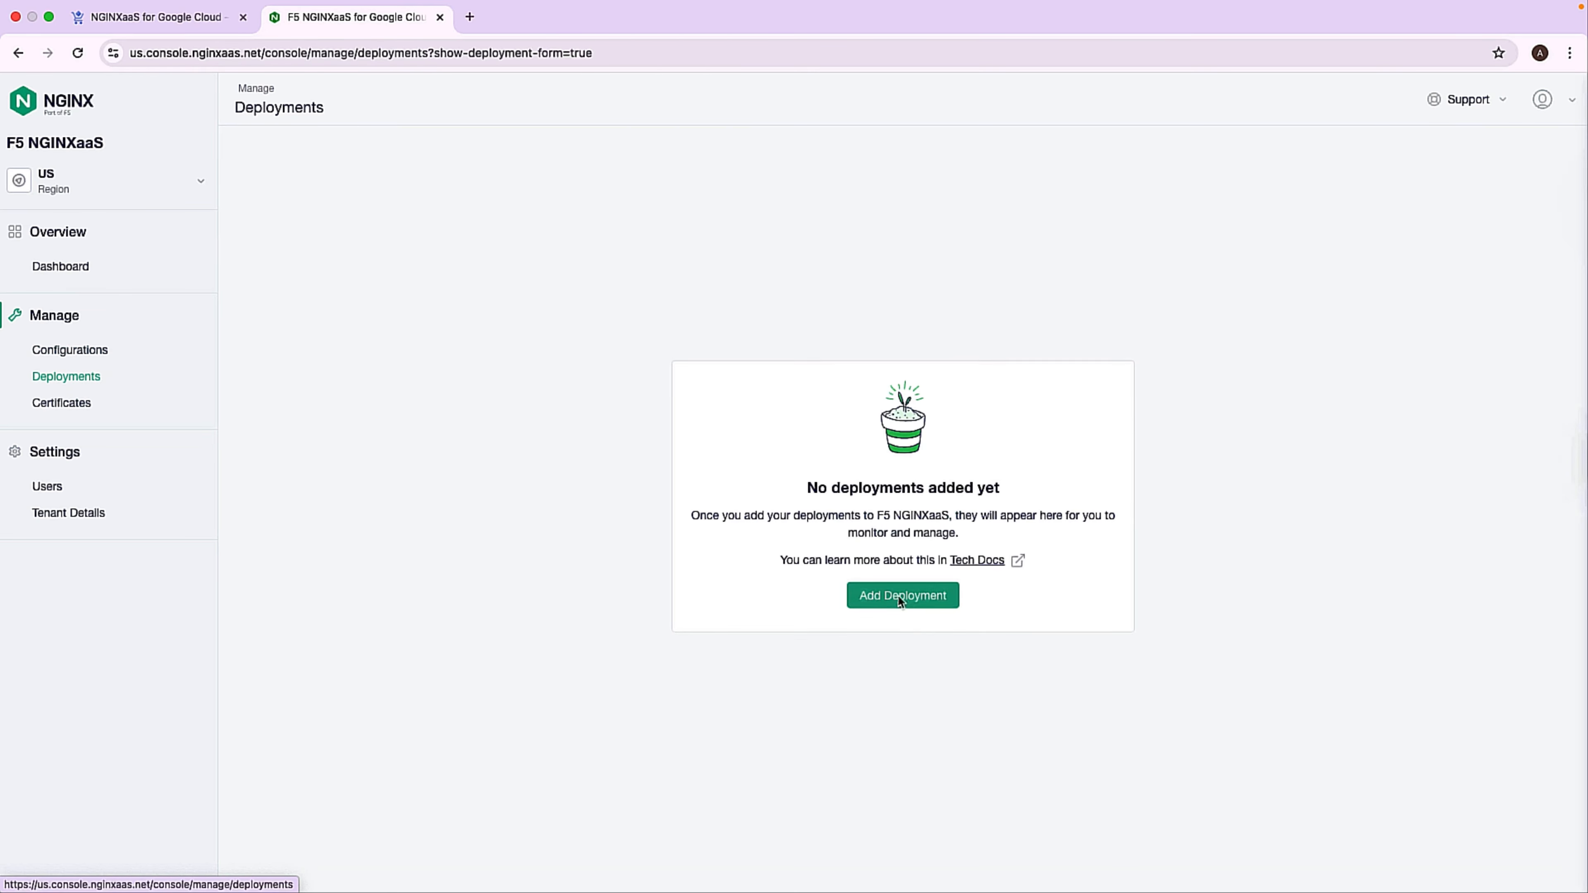
type("demo-google")
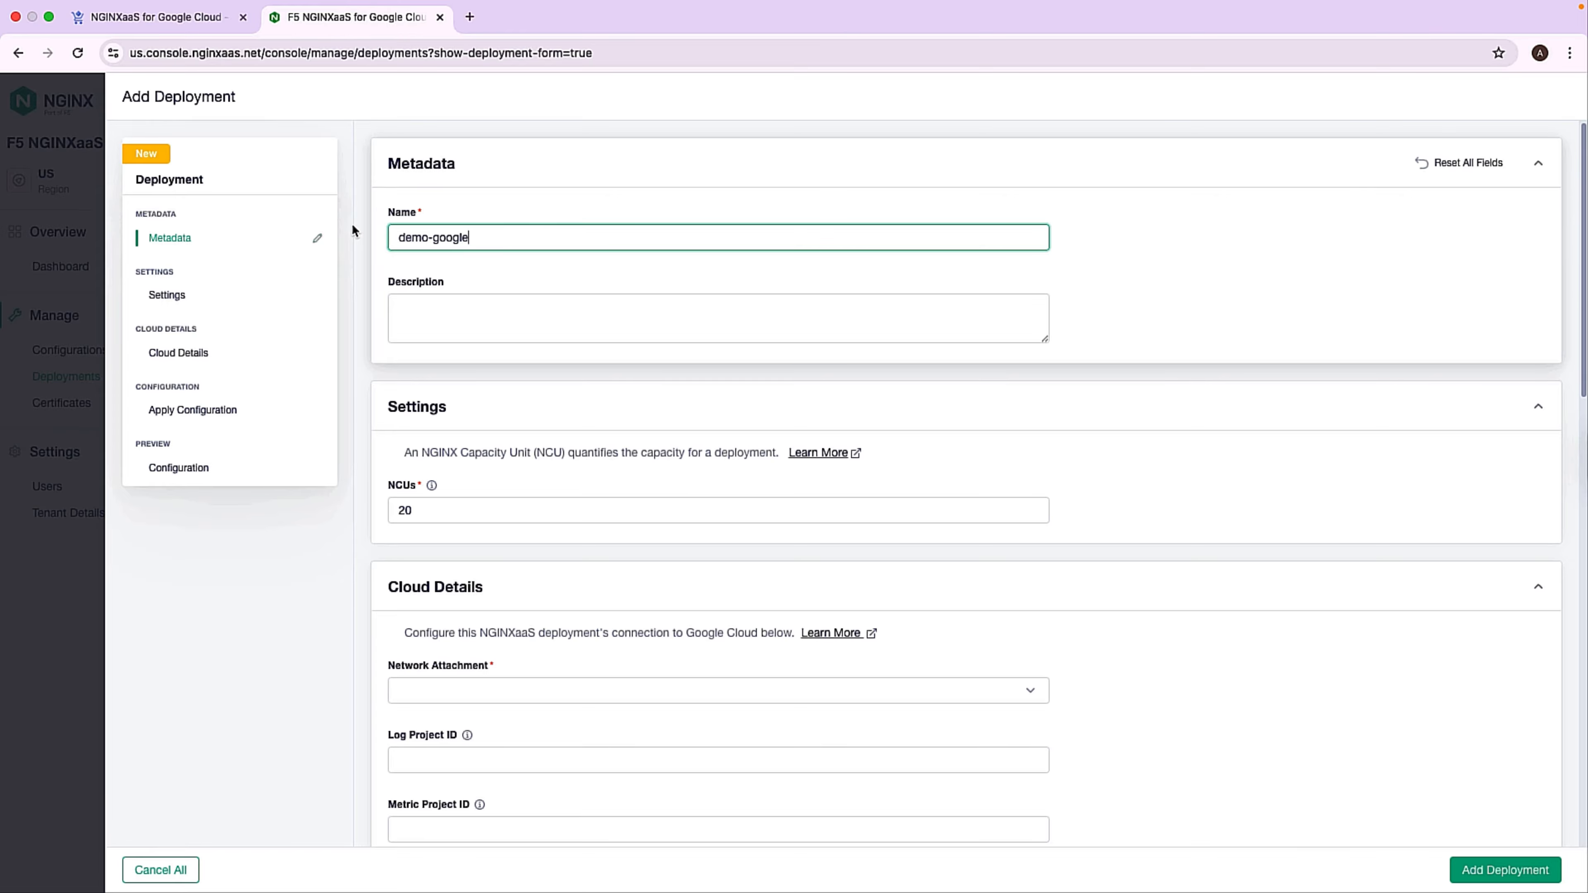
scroll(544, 463, "down", 5)
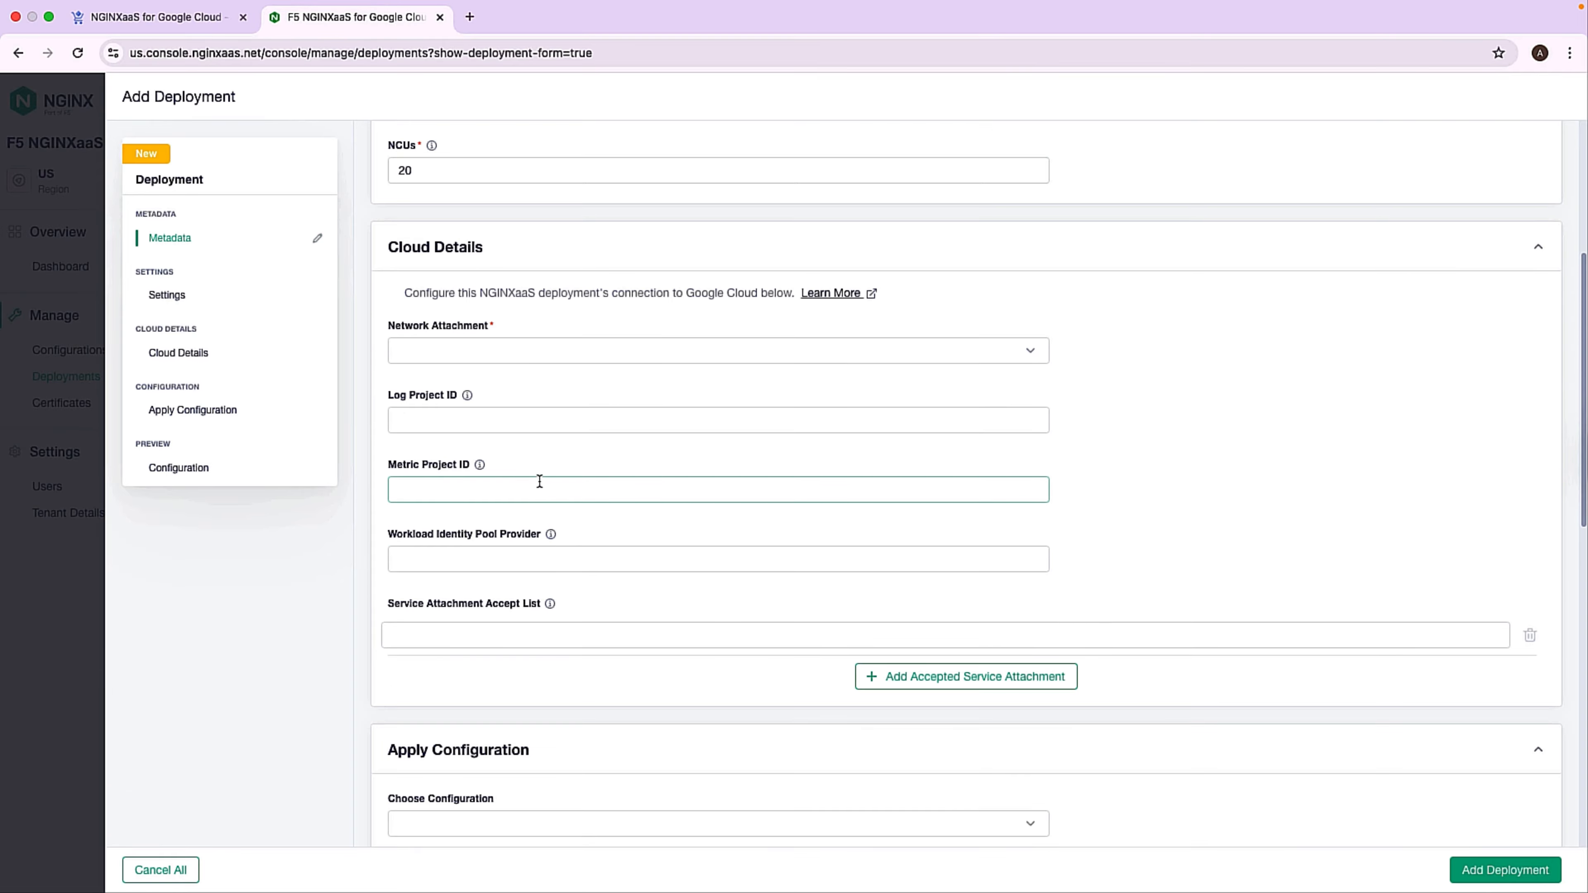
left_click(550, 366)
key("super+v")
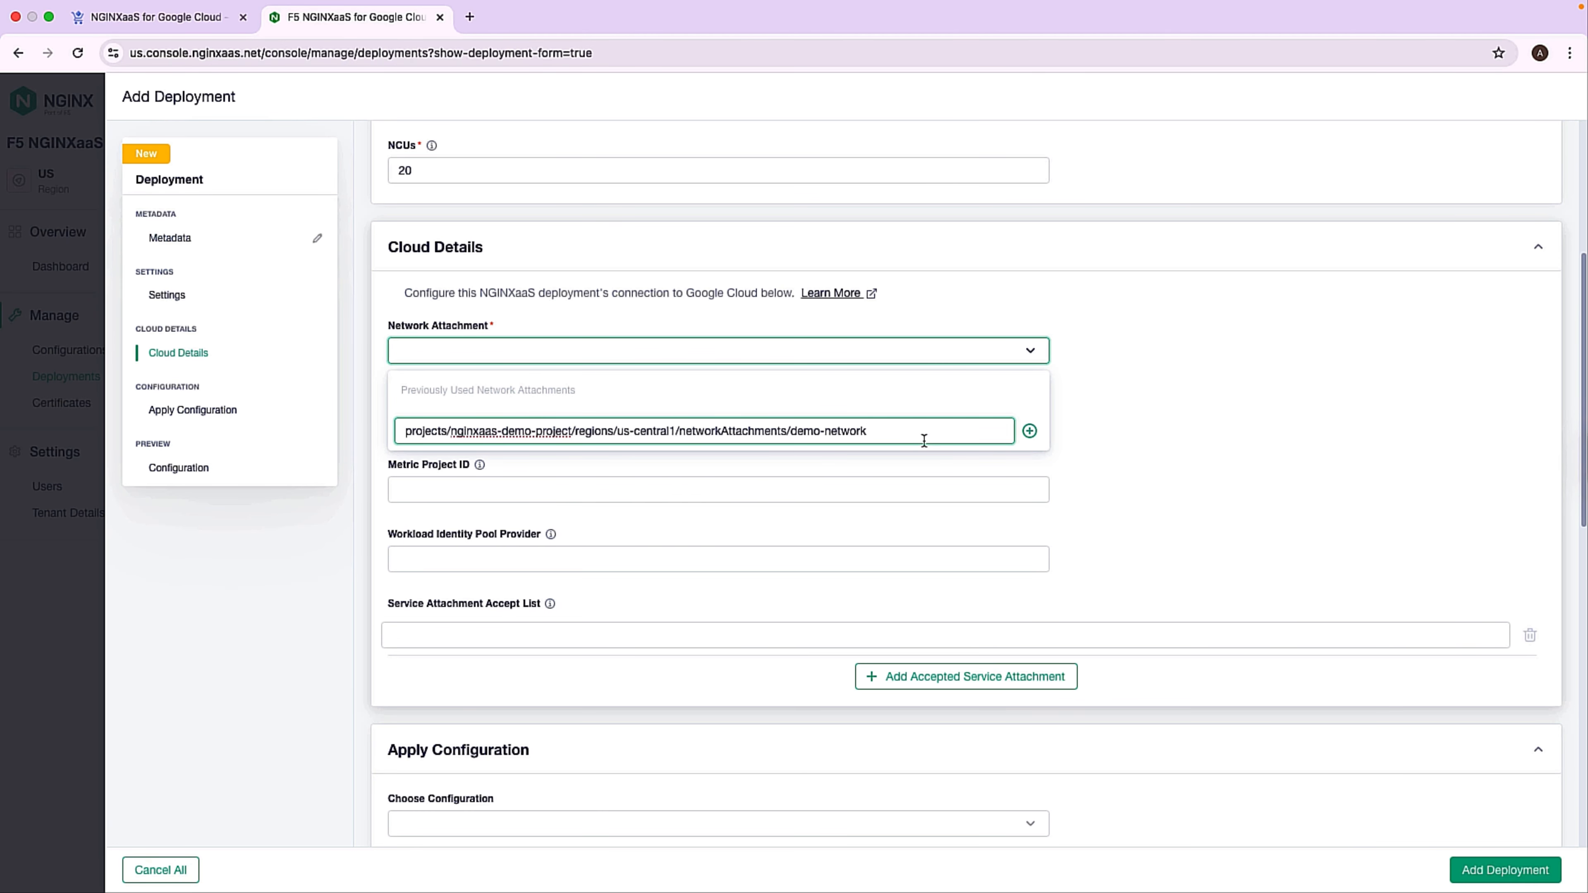
left_click(1030, 431)
Apply the demo-config configuration and its version to the deployment, and add the deployment.
scroll(738, 455, "down", 6)
left_click(422, 465)
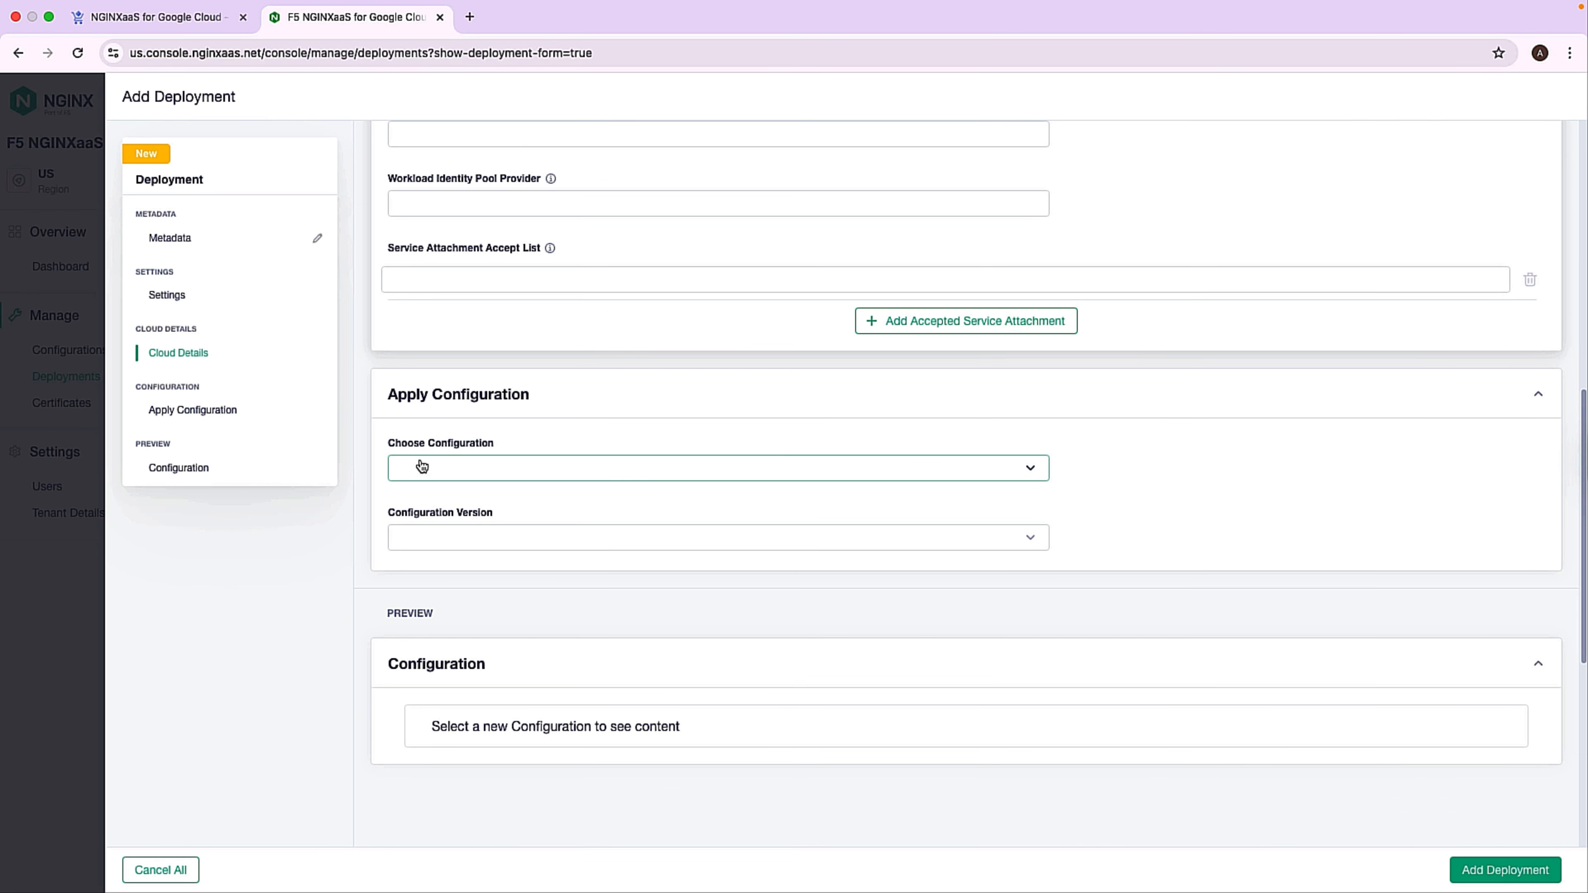
left_click(496, 538)
scroll(557, 532, "down", 5)
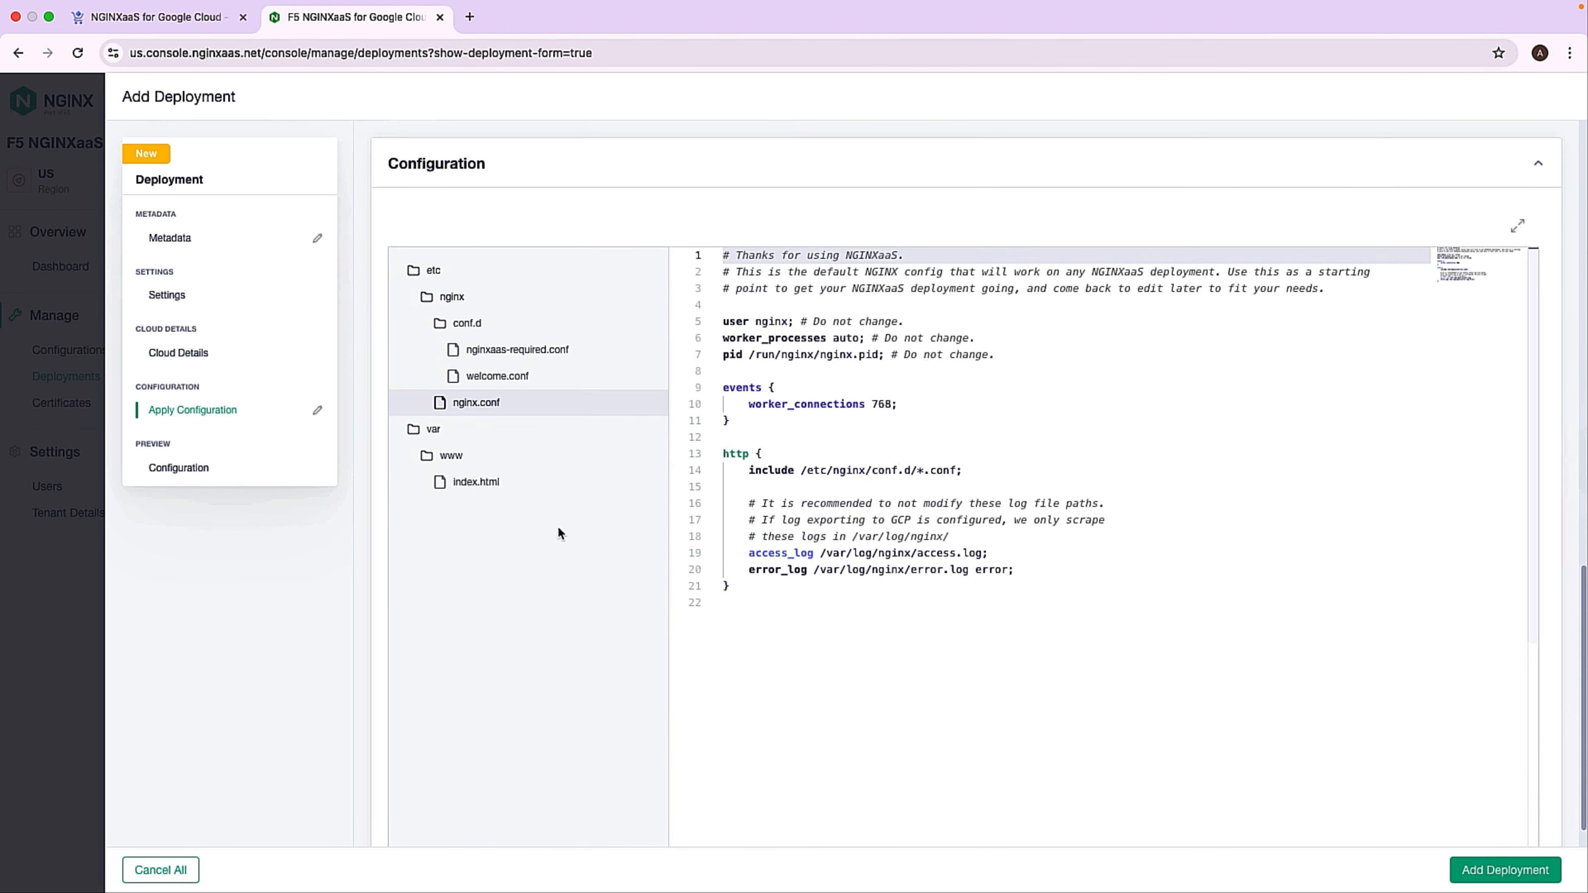
left_click(1472, 872)
left_click(1552, 822)
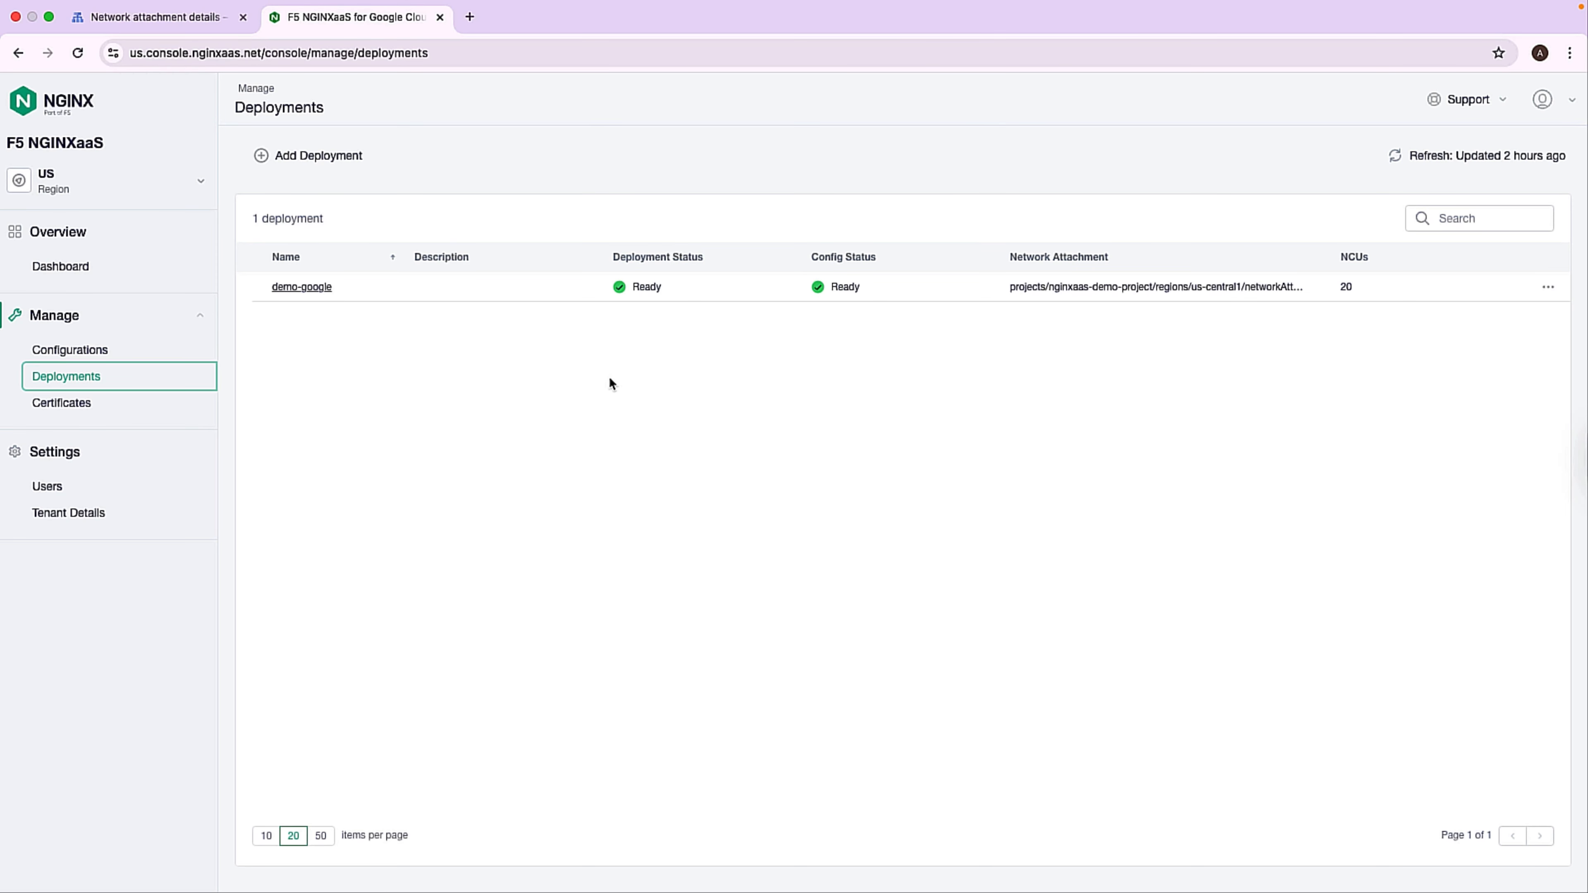
Copy the service attachment URL from the demo-google deployment's details and switch to the Google Cloud console.
left_click(312, 288)
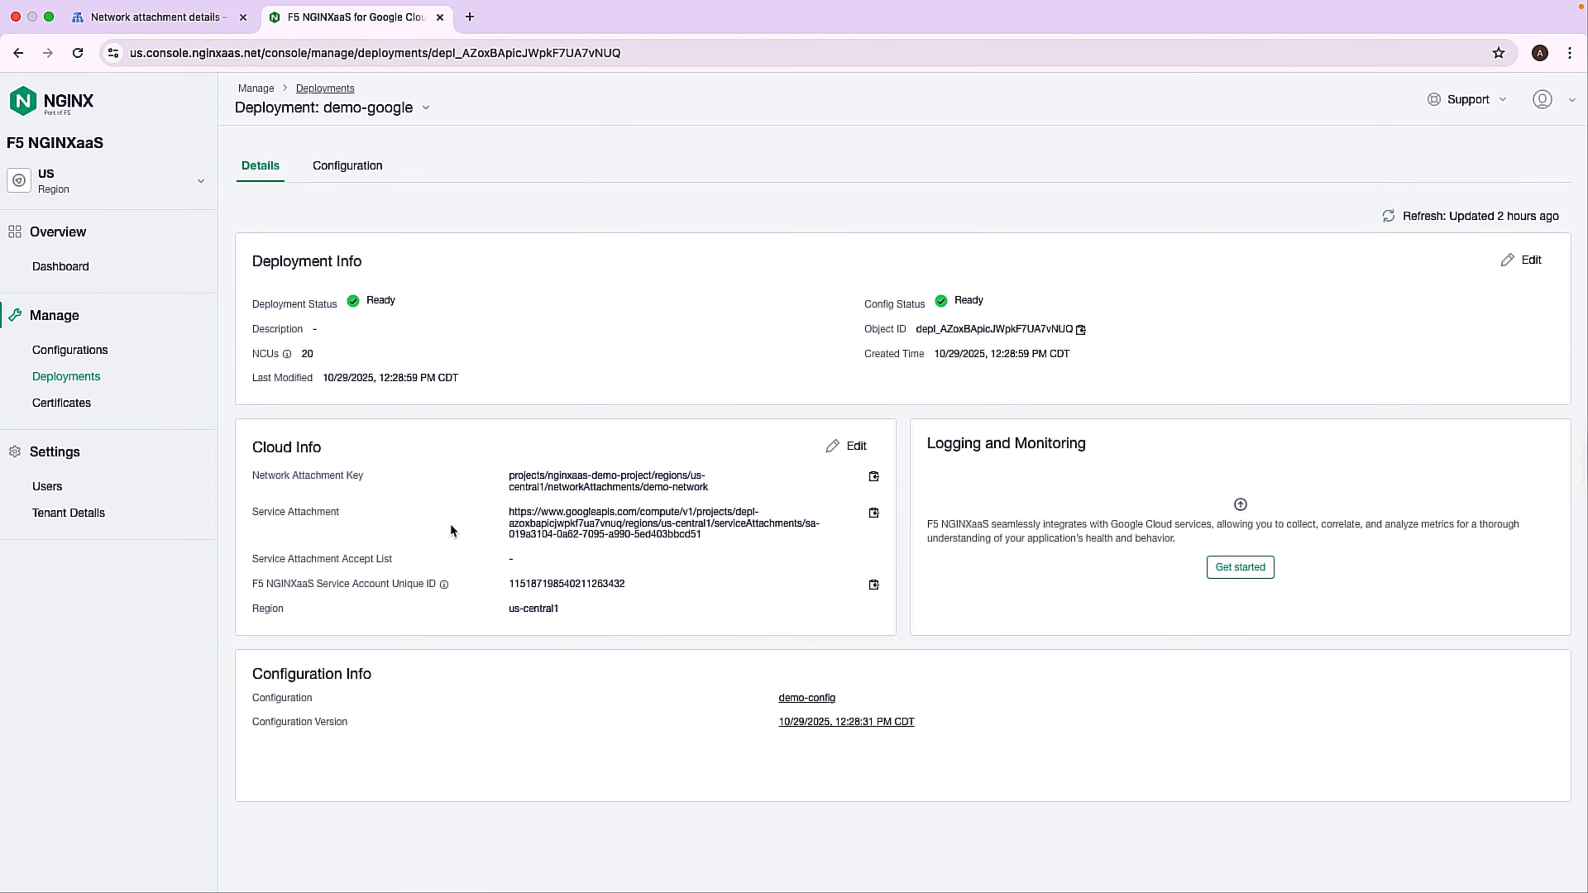
left_click(873, 512)
left_click(177, 25)
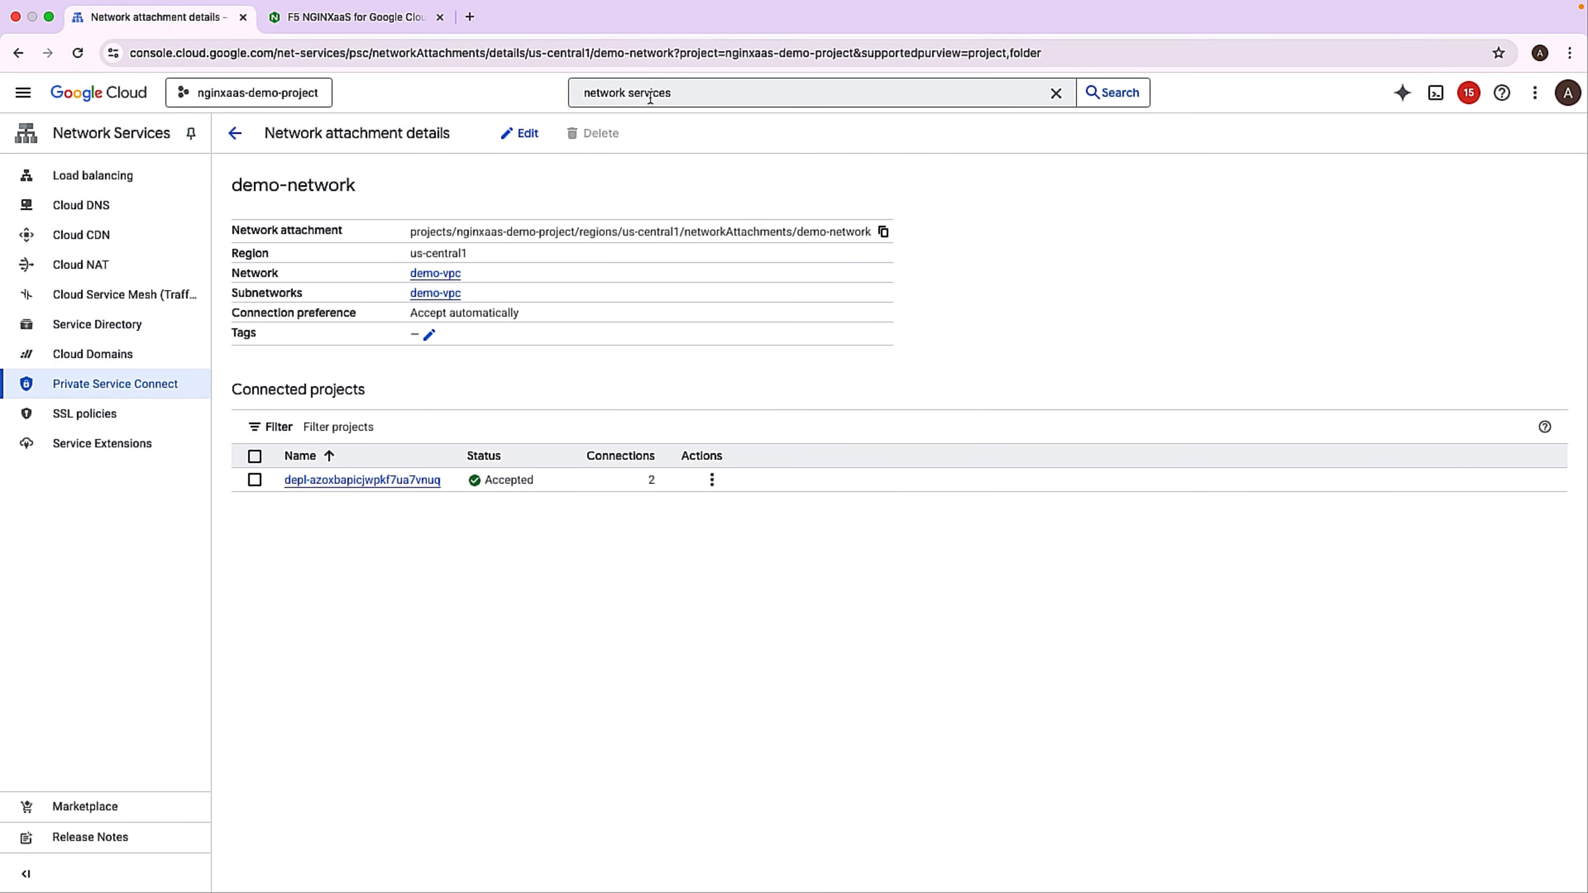
Search the console for network endpoint and start creating a network endpoint group.
left_click(699, 93)
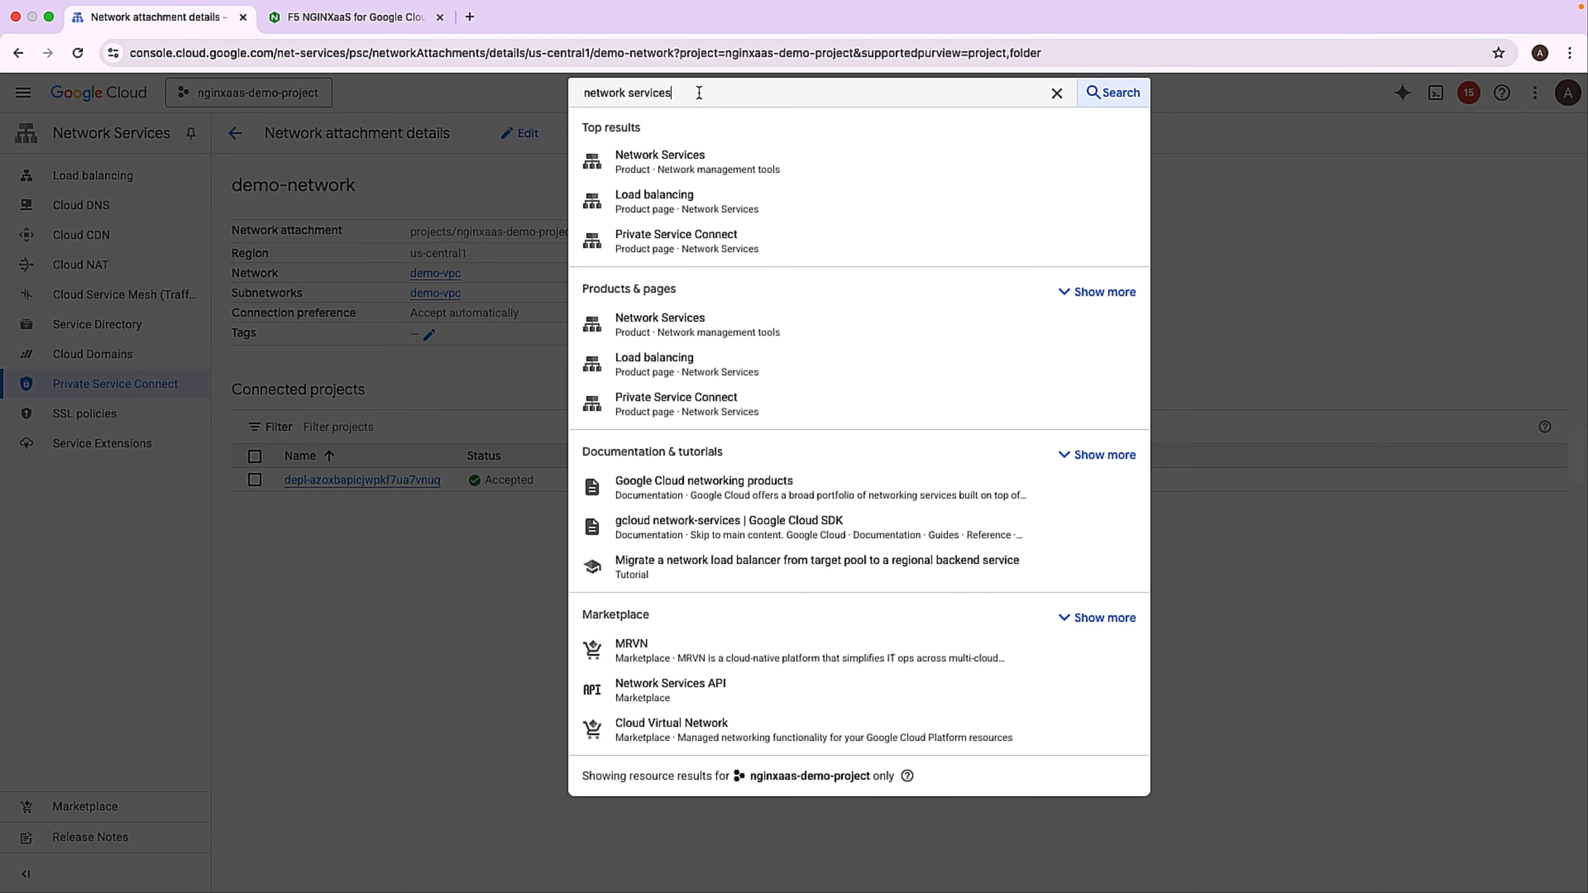
key("BackSpace")
key("BackSpace")
key("BackSpace")
key("BackSpace")
key("BackSpace")
key("BackSpace")
key("BackSpace")
key("BackSpace")
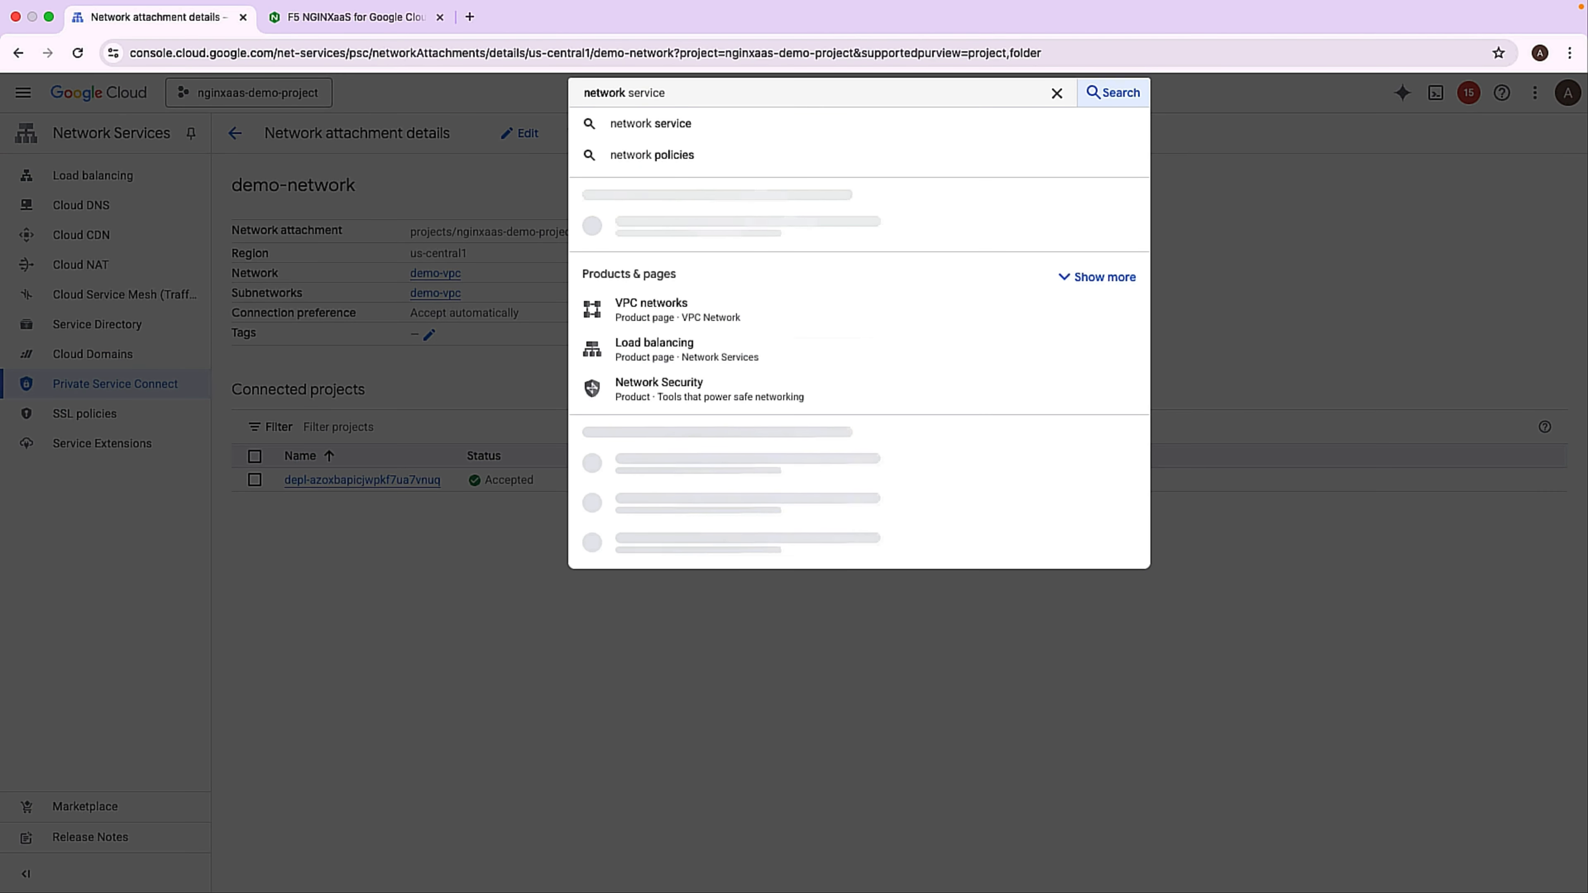
type("endpoint")
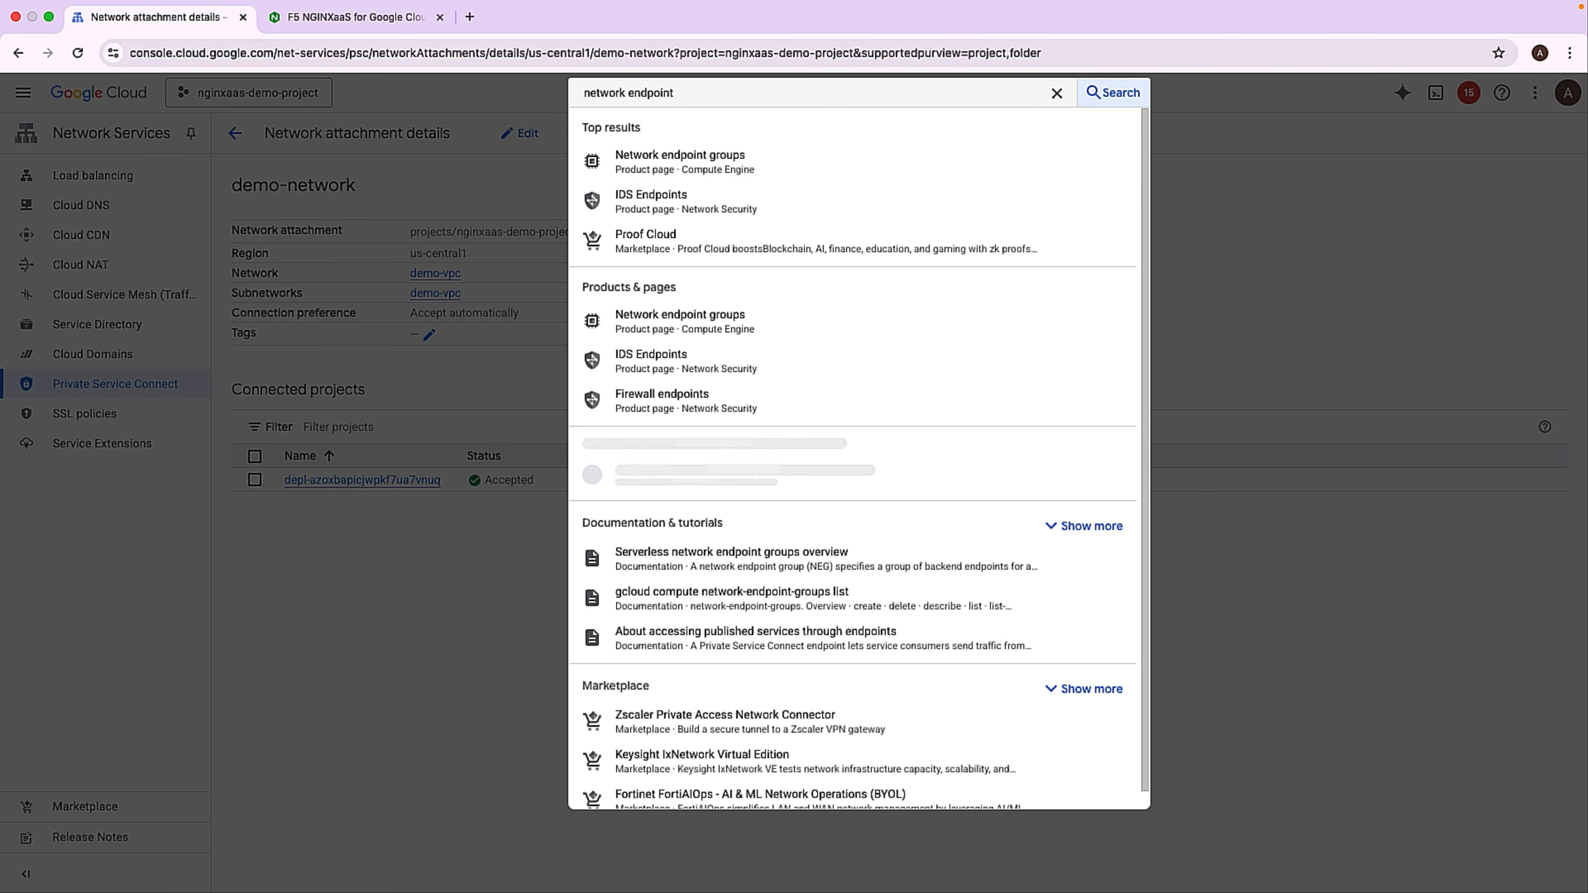
left_click(711, 163)
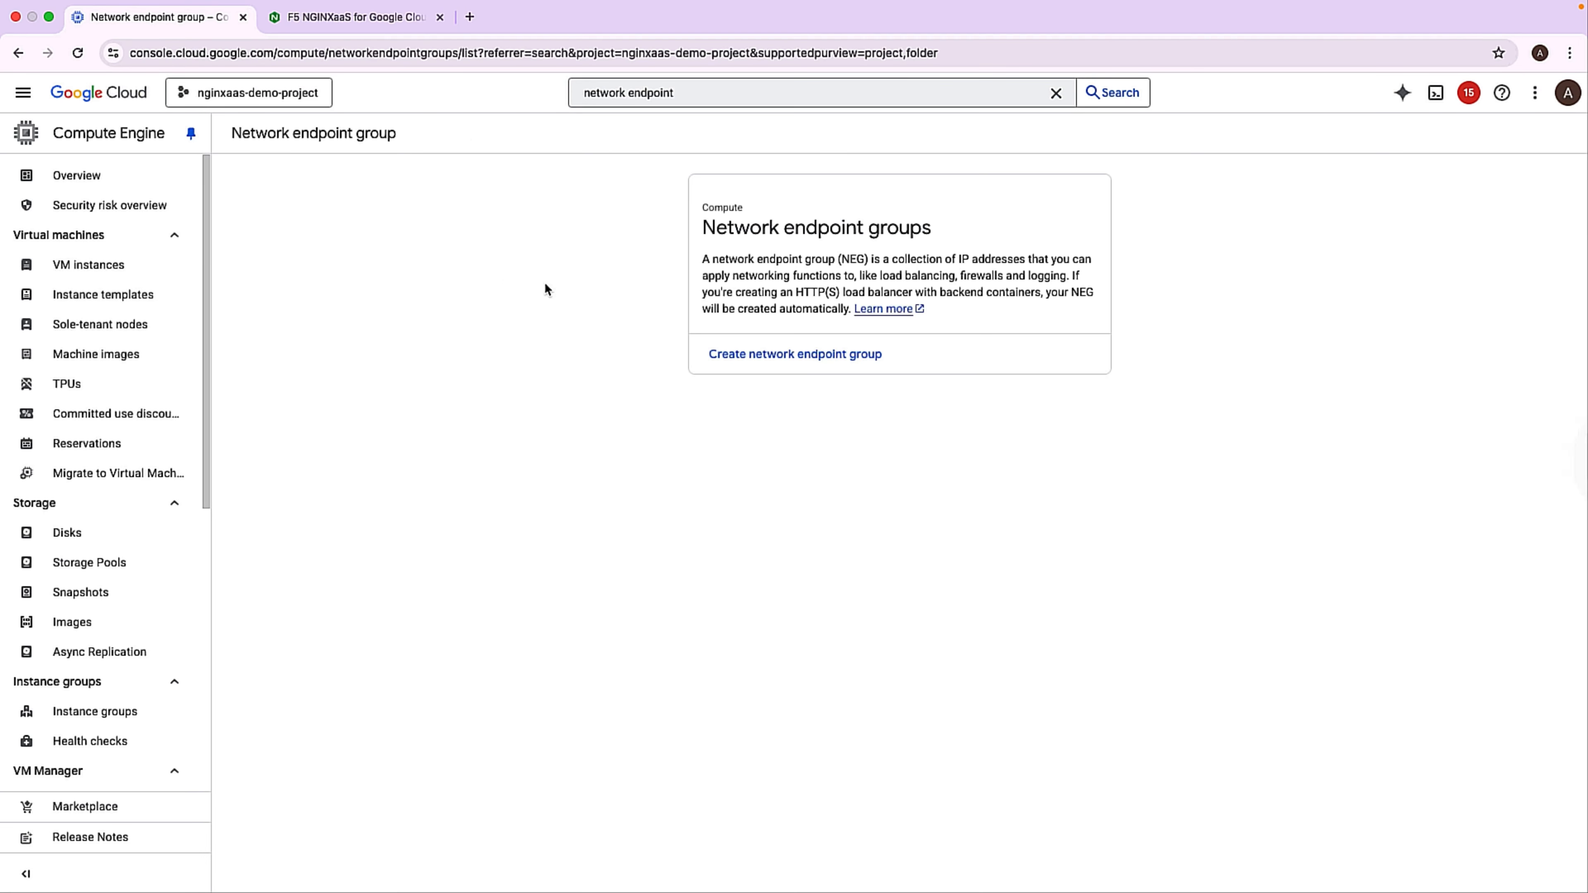
left_click(738, 354)
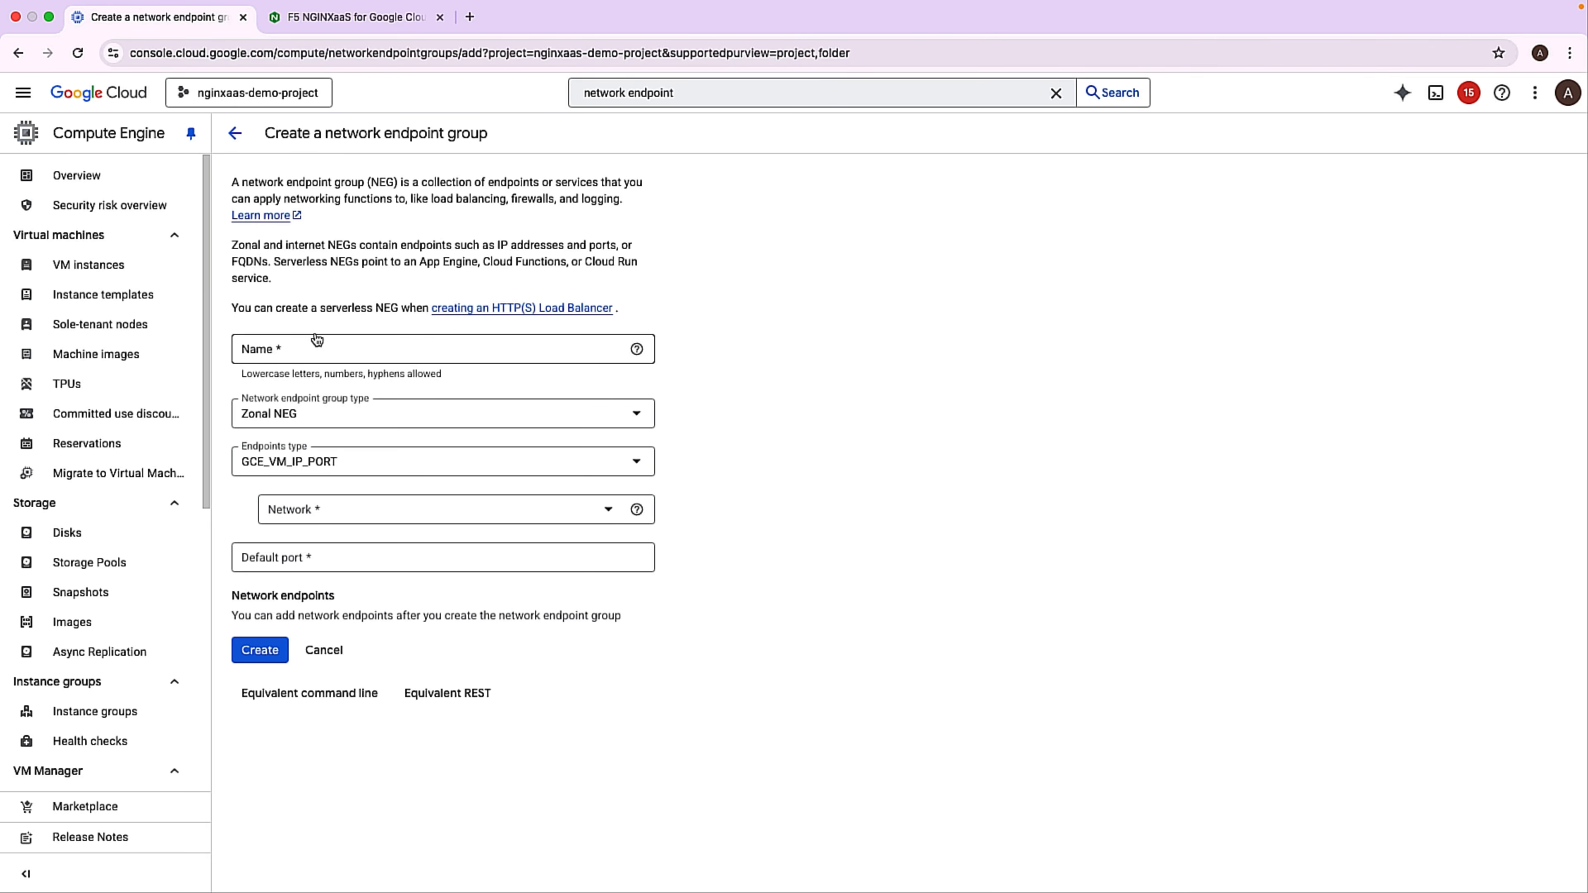
Name the endpoint group demo-neg, with type Private Service Connect NEG (Regional) and Published service as the target.
left_click(310, 341)
type("demo-")
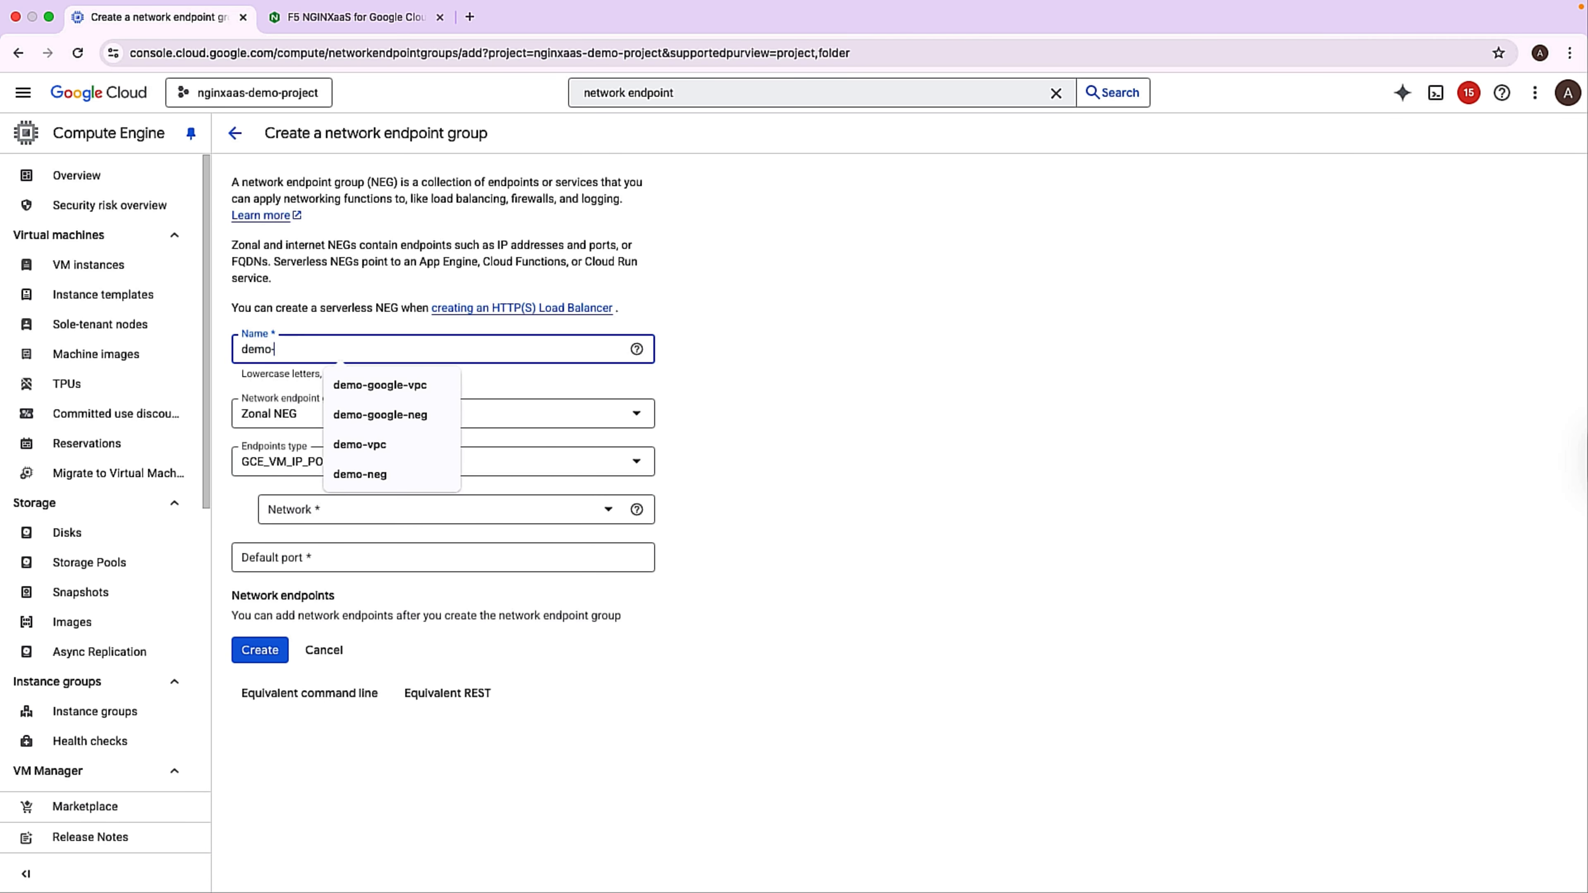
type("neg")
left_click(330, 416)
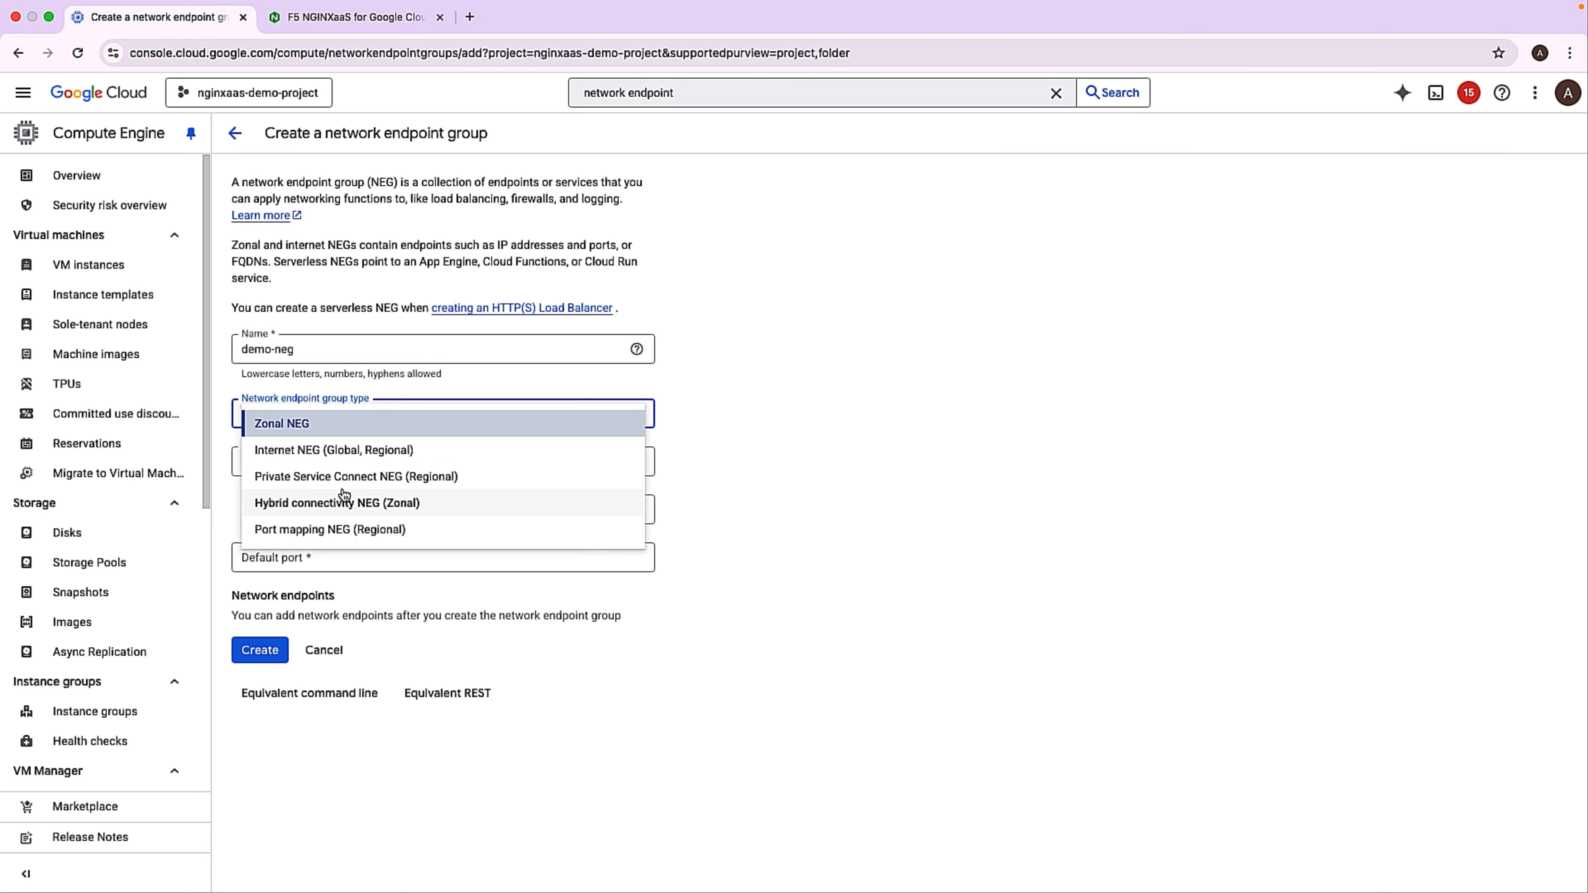
left_click(345, 477)
left_click(332, 470)
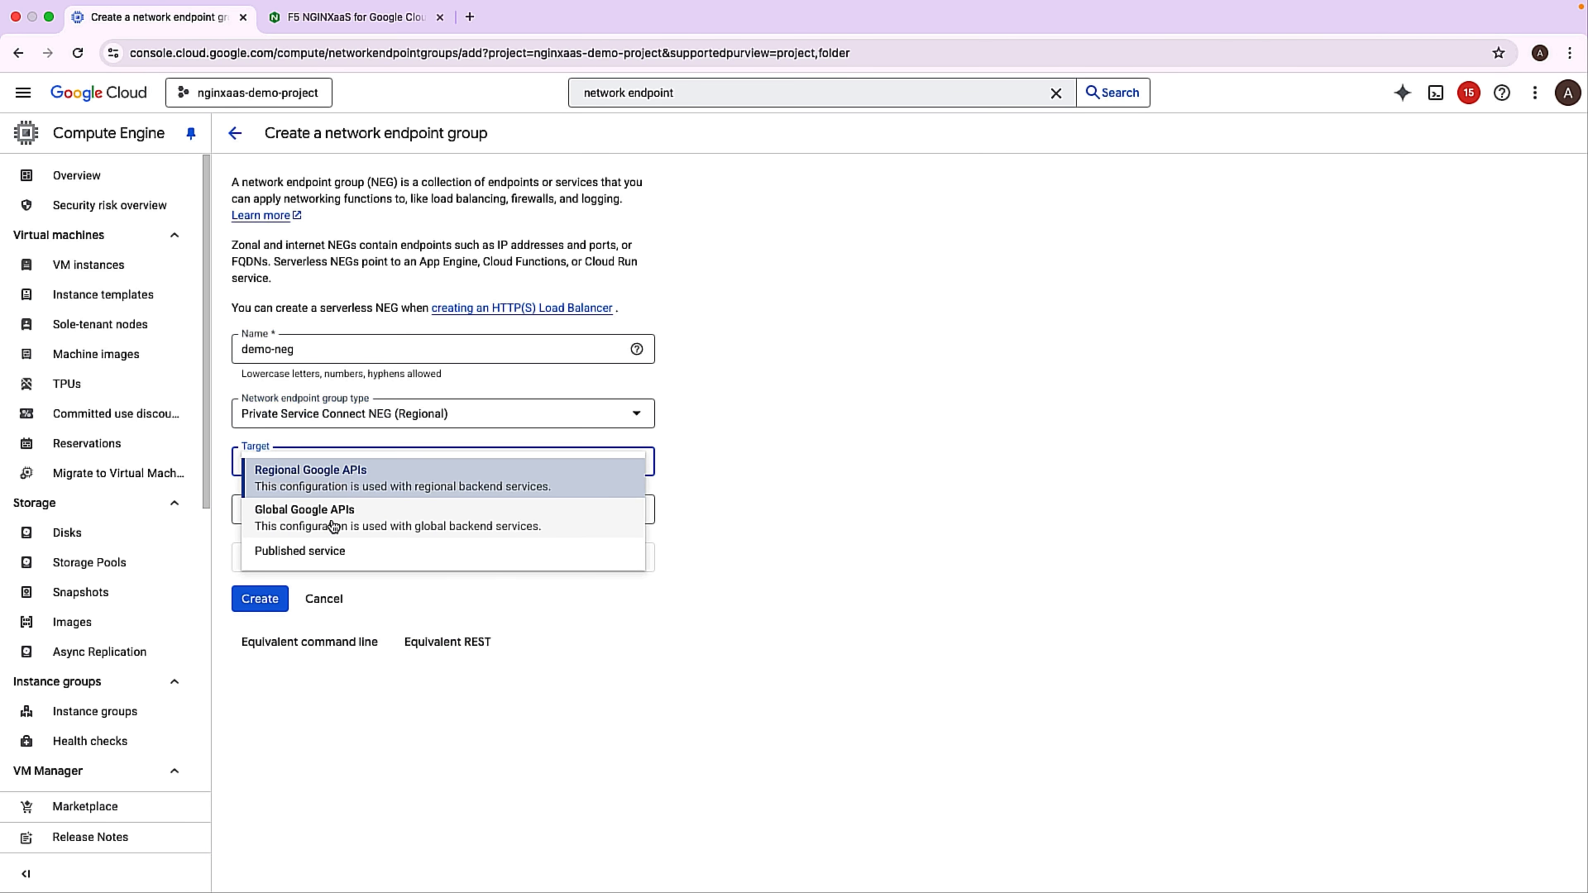
left_click(301, 551)
Create the endpoint group with the copied service attachment as target service, producer port 80, network demo-vpc and subnetwork demo-vpc (10.0.0.0/16, us-central1).
left_click(257, 510)
key("super+v")
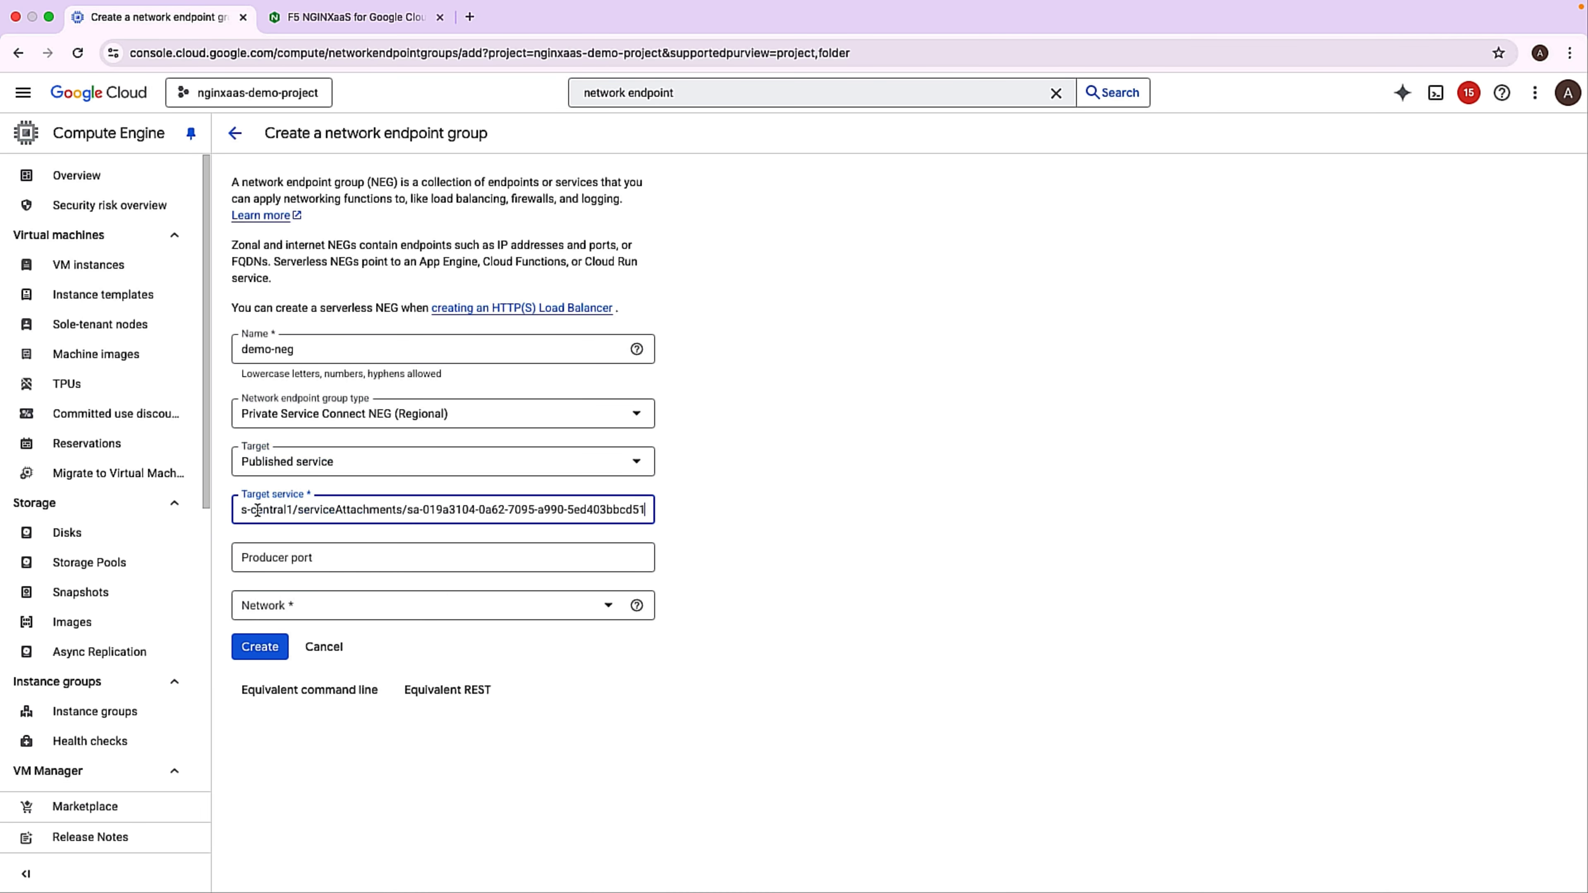
left_click(302, 563)
type("80")
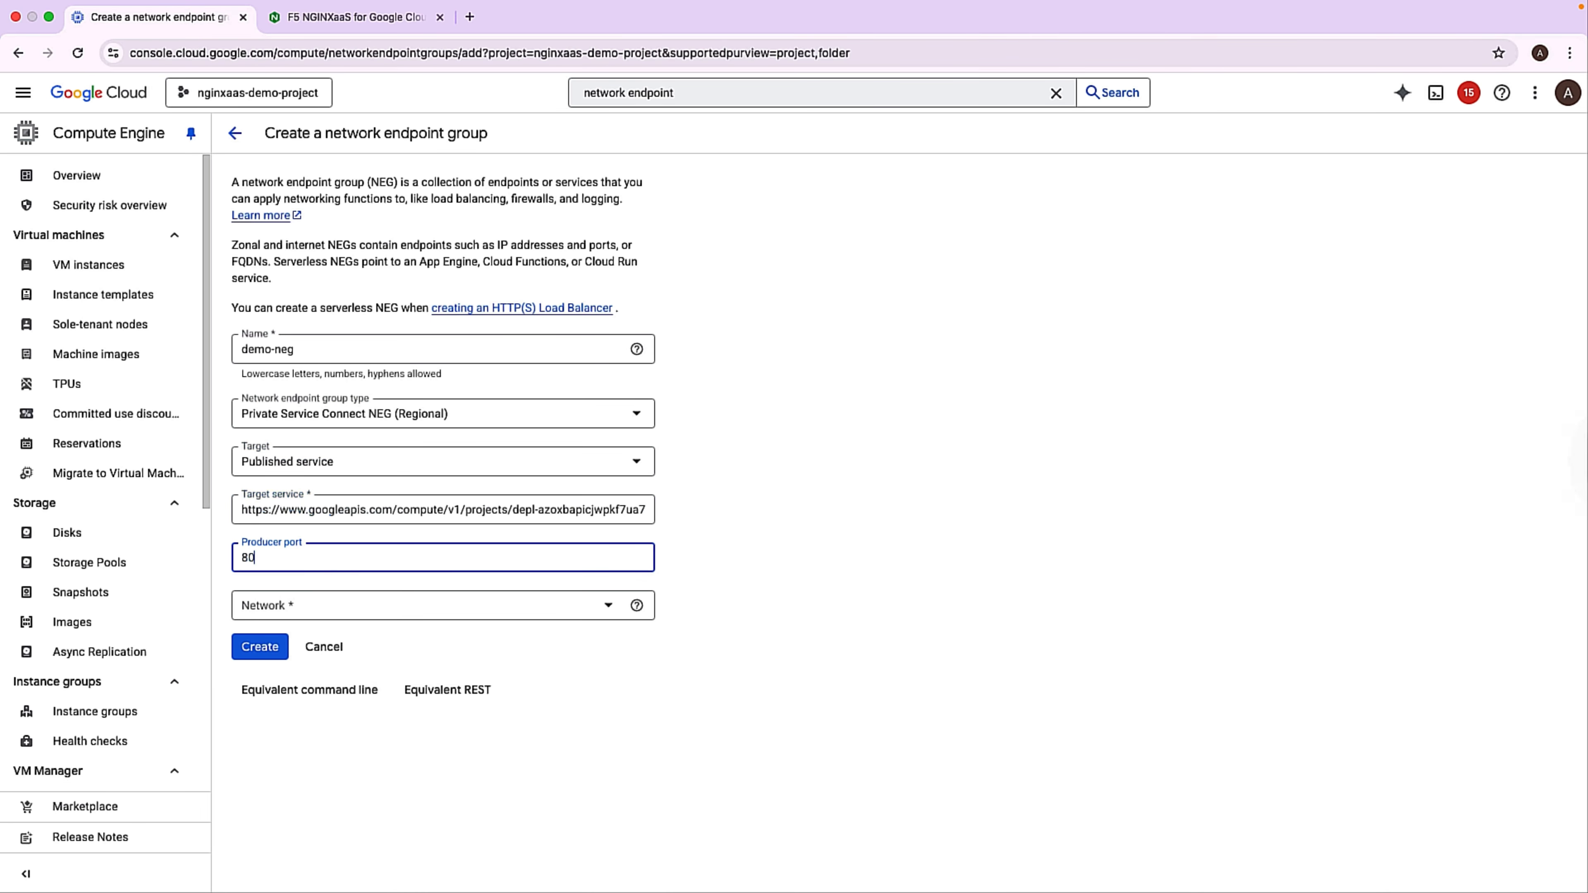
left_click(346, 603)
left_click(315, 660)
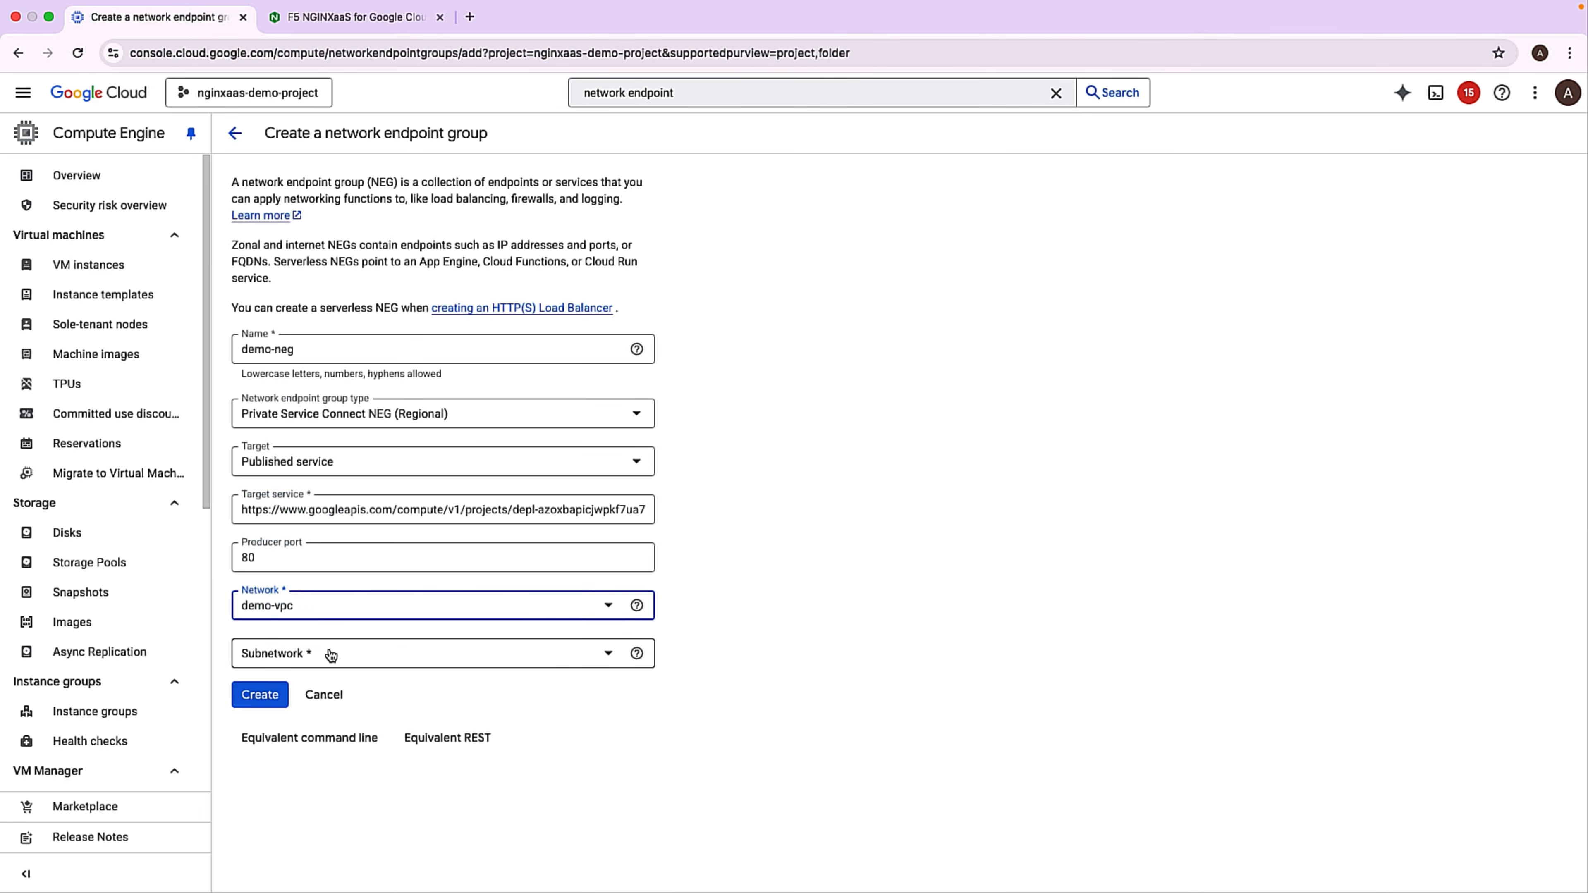
left_click(327, 654)
left_click(353, 754)
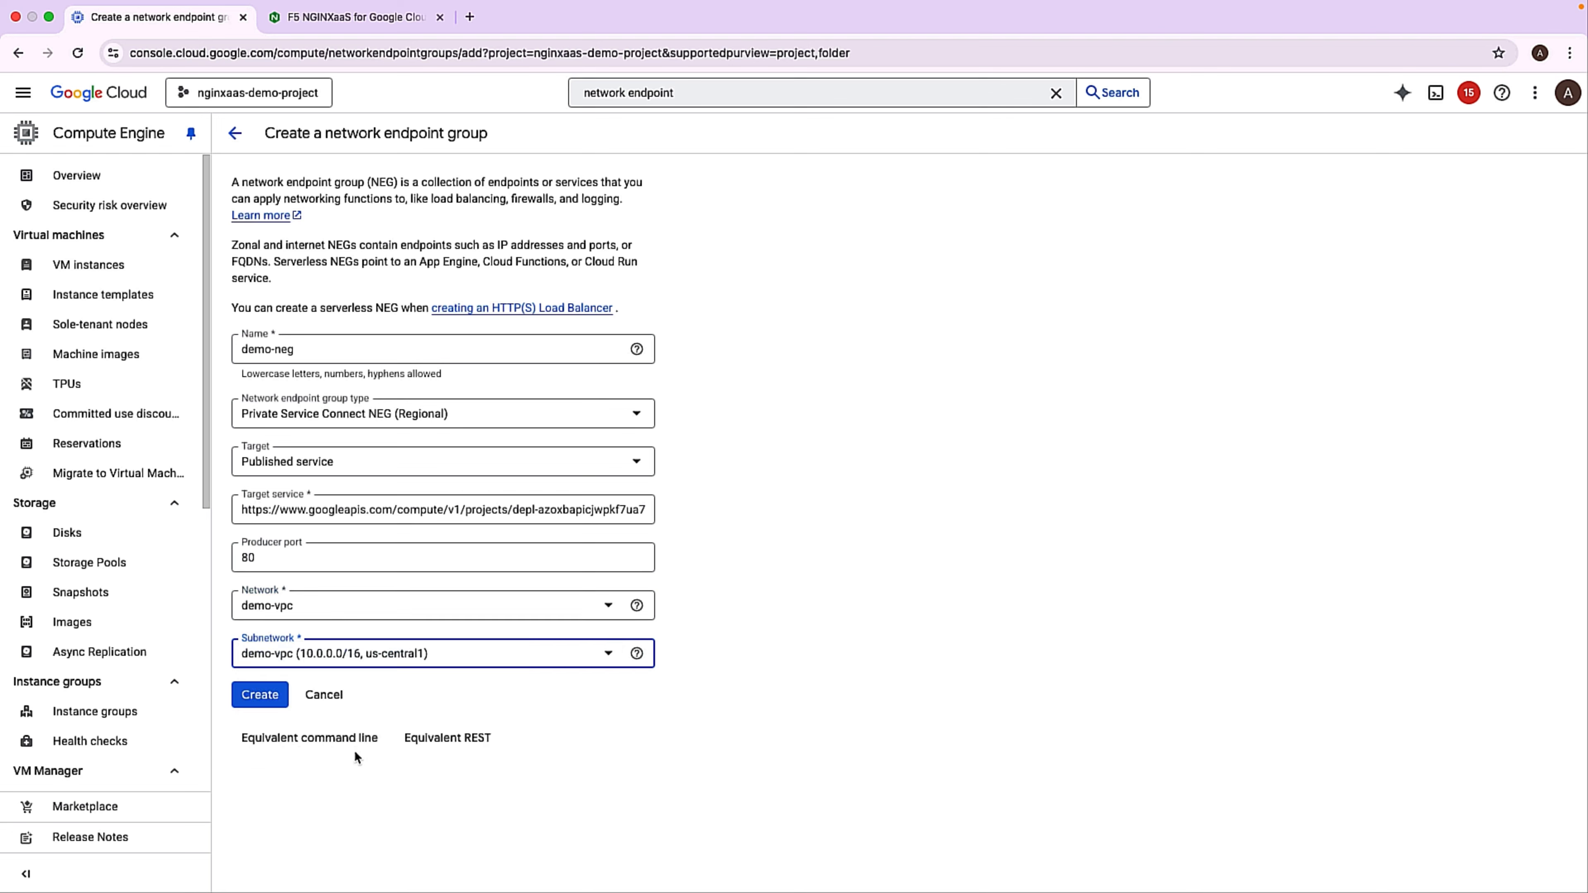
left_click(266, 700)
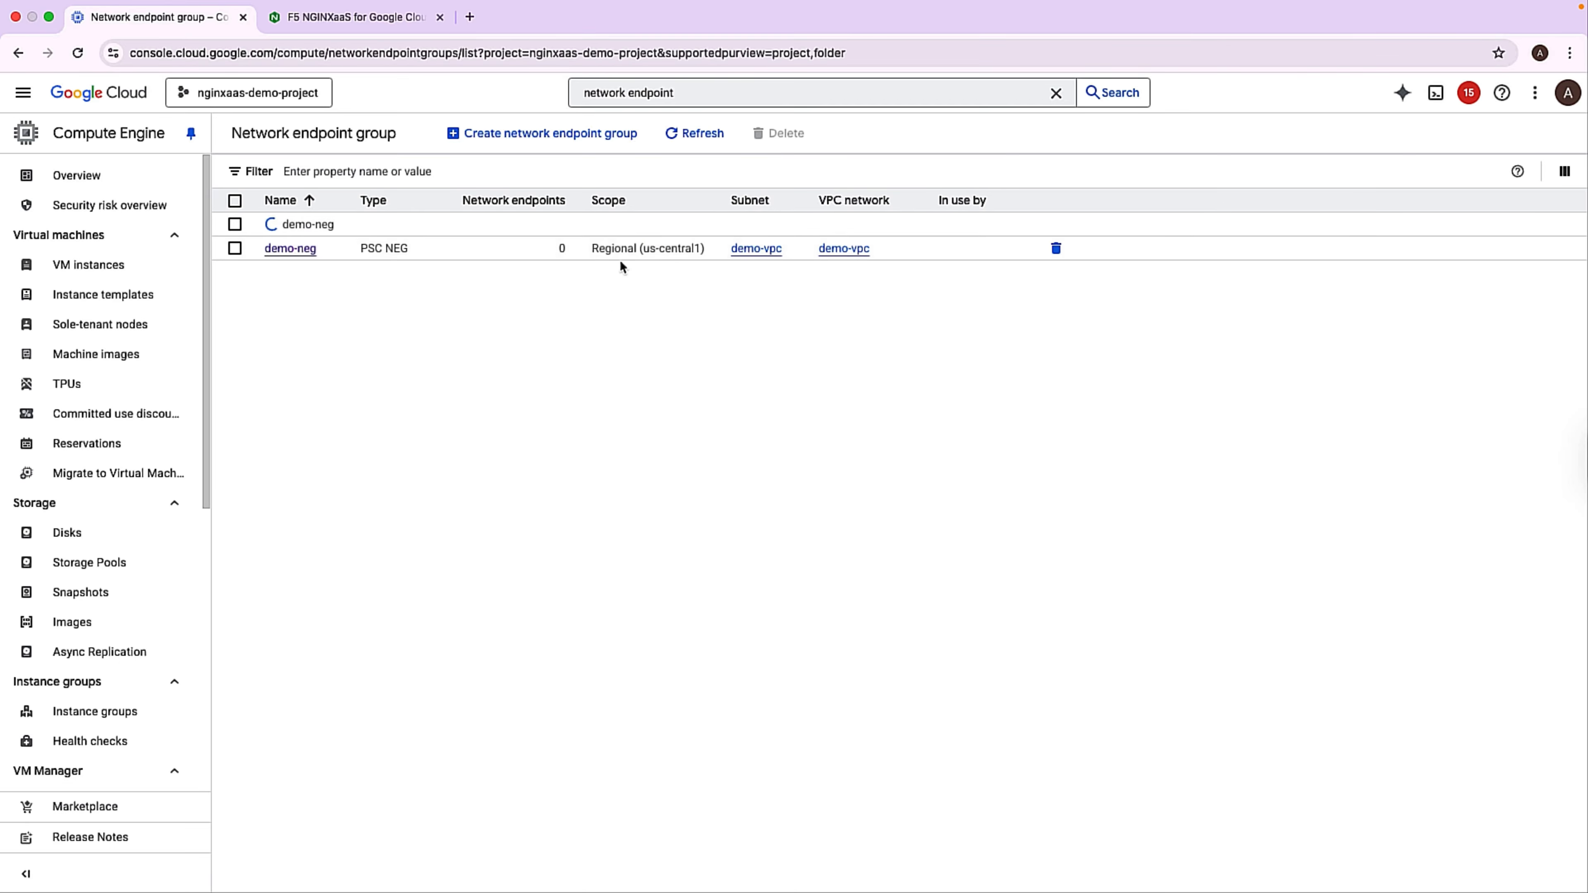
Search the console for network services and start creating a load balancer.
left_click(671, 95)
double_click(648, 94)
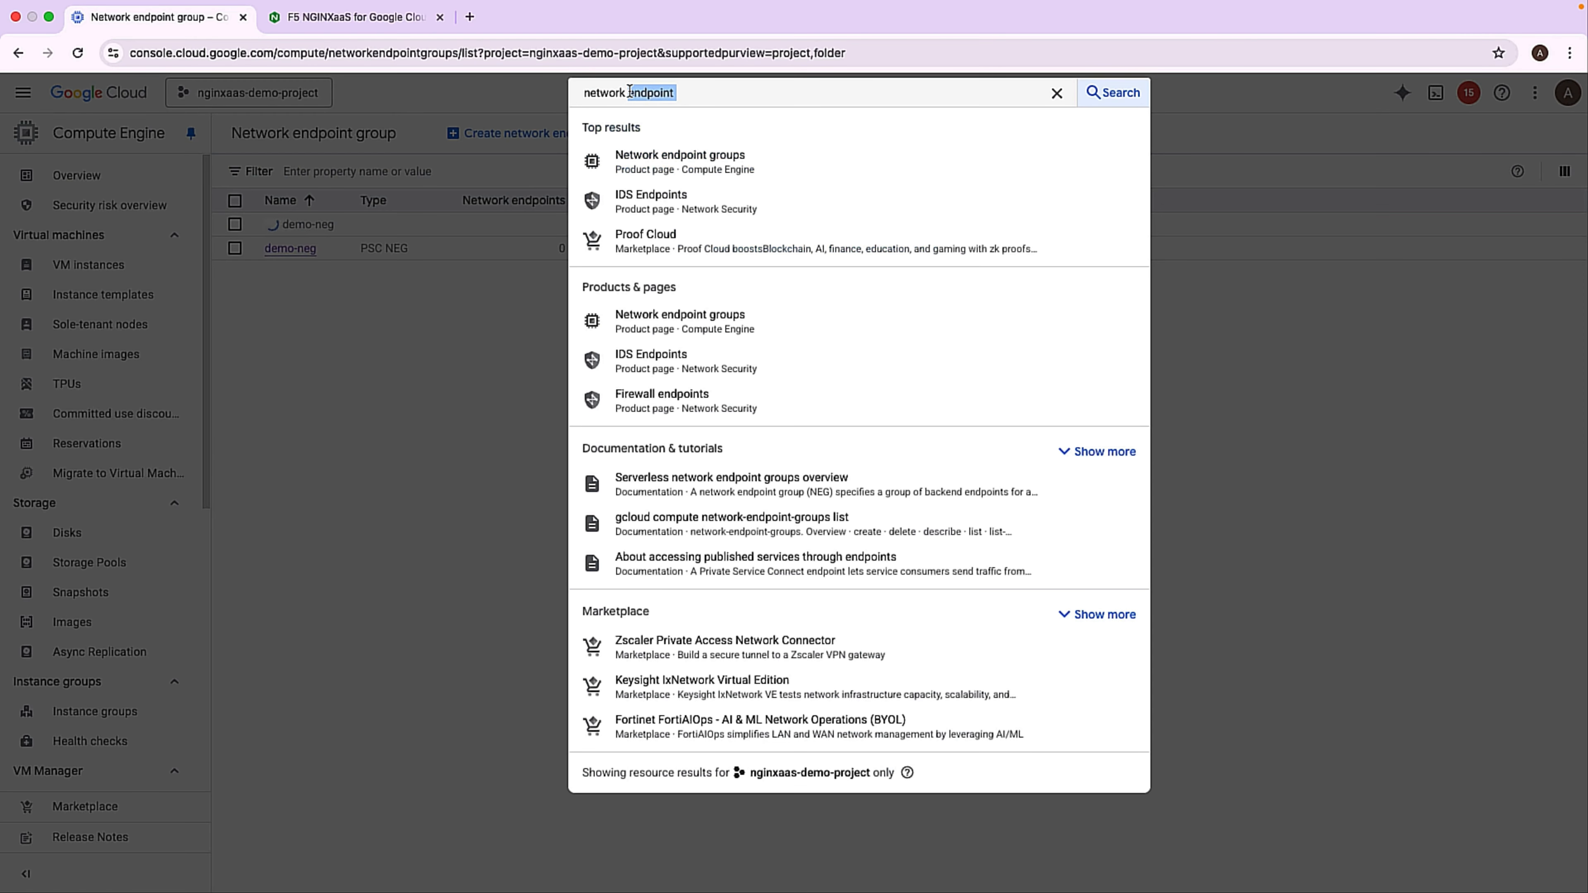
type("services")
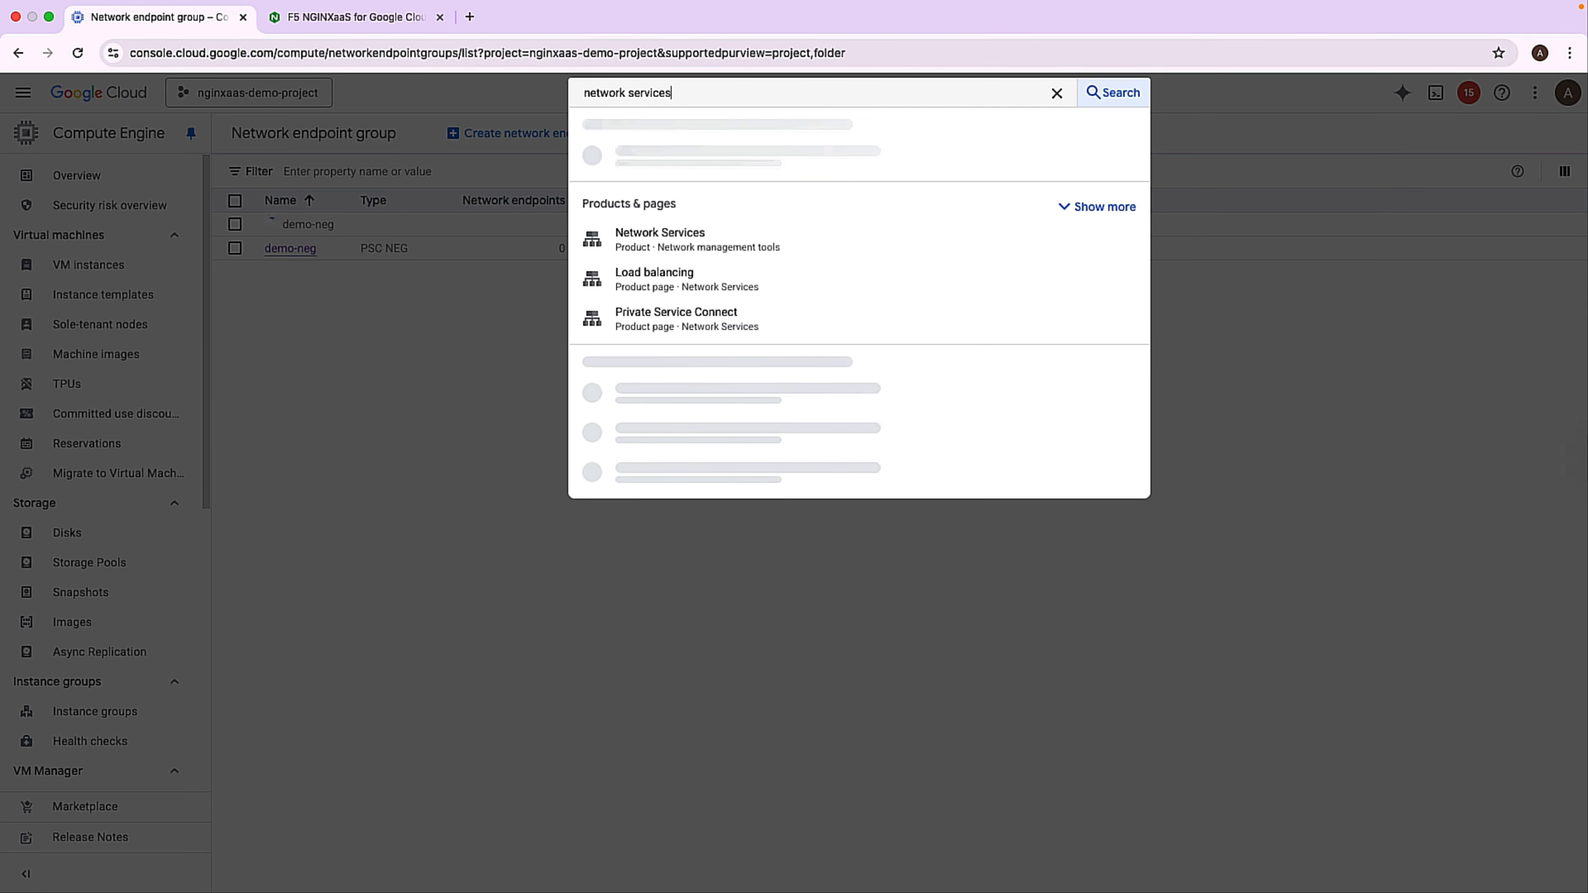
left_click(653, 161)
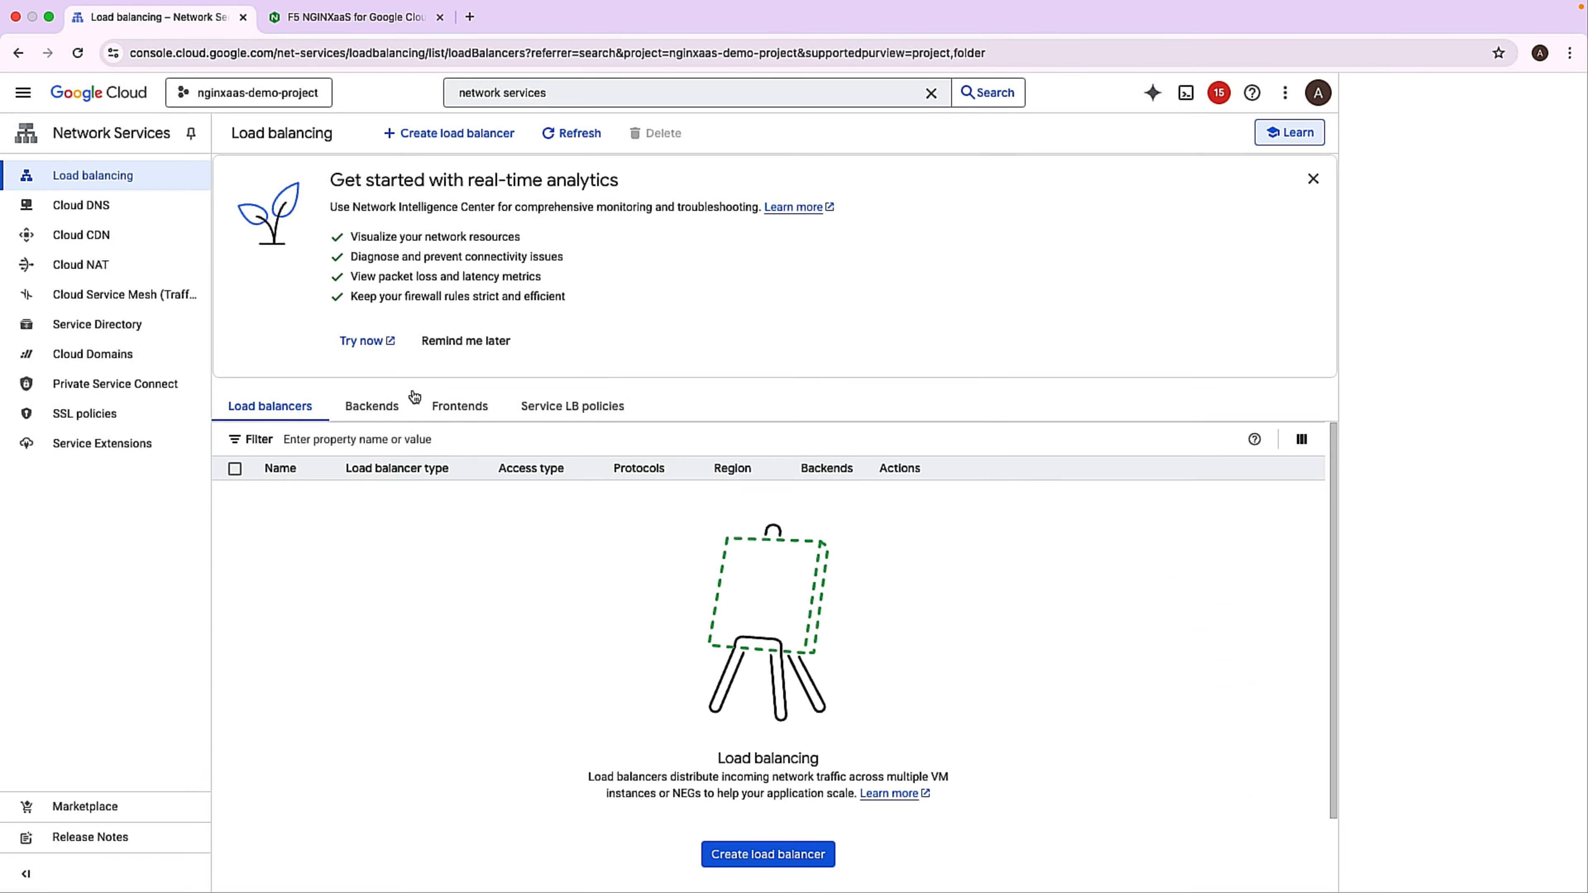
left_click(753, 859)
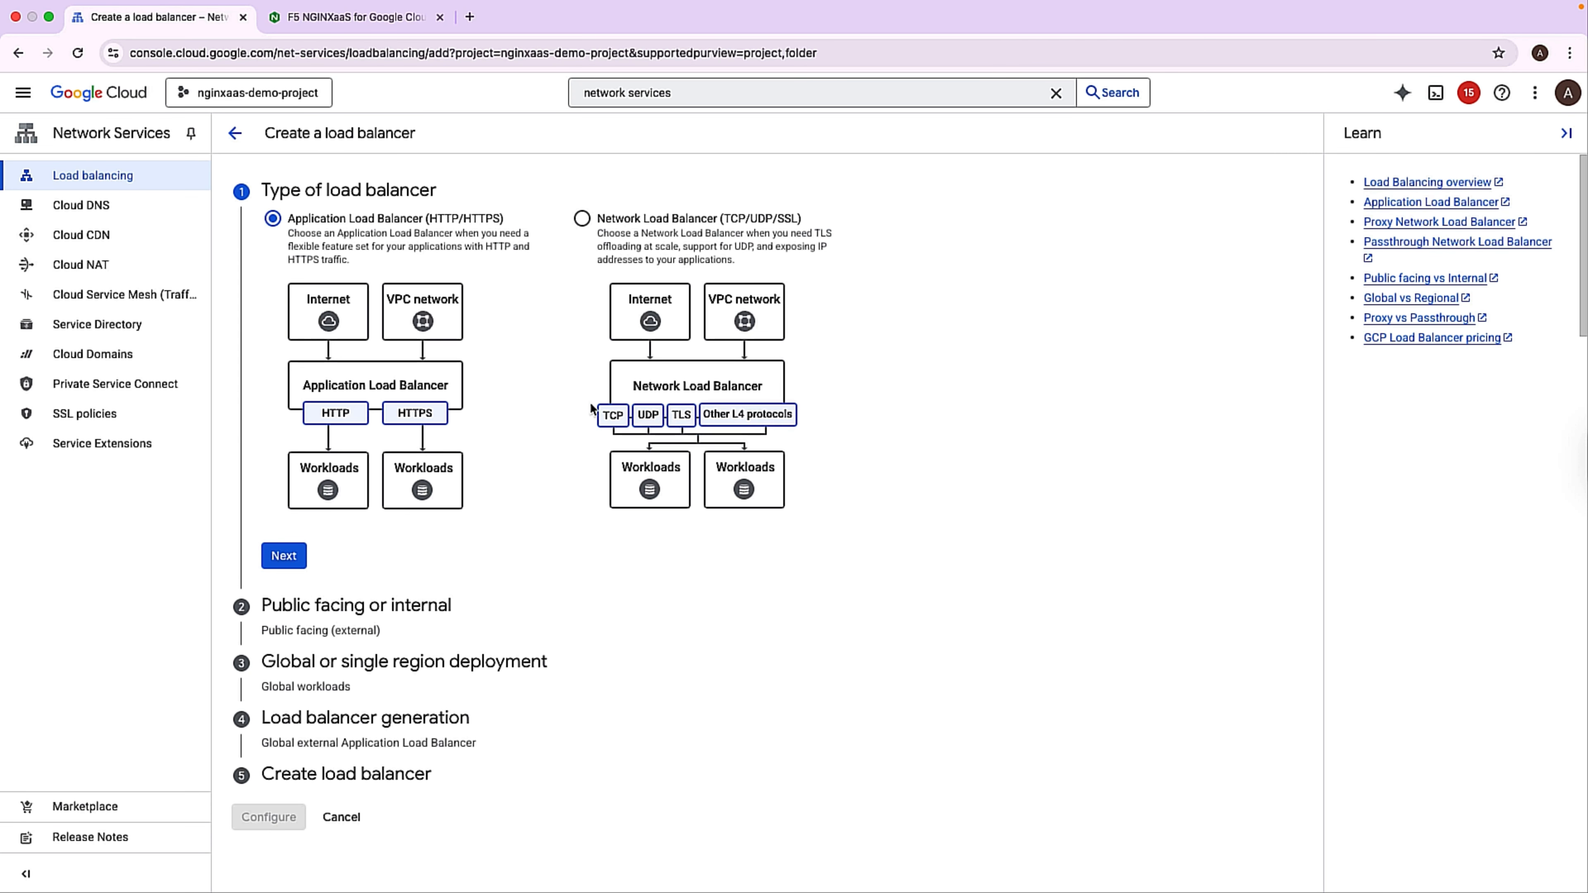
Choose a Network Load Balancer (TCP/UDP/SSL) of the proxy kind, public facing and for regional workloads, and proceed to its configuration.
left_click(582, 219)
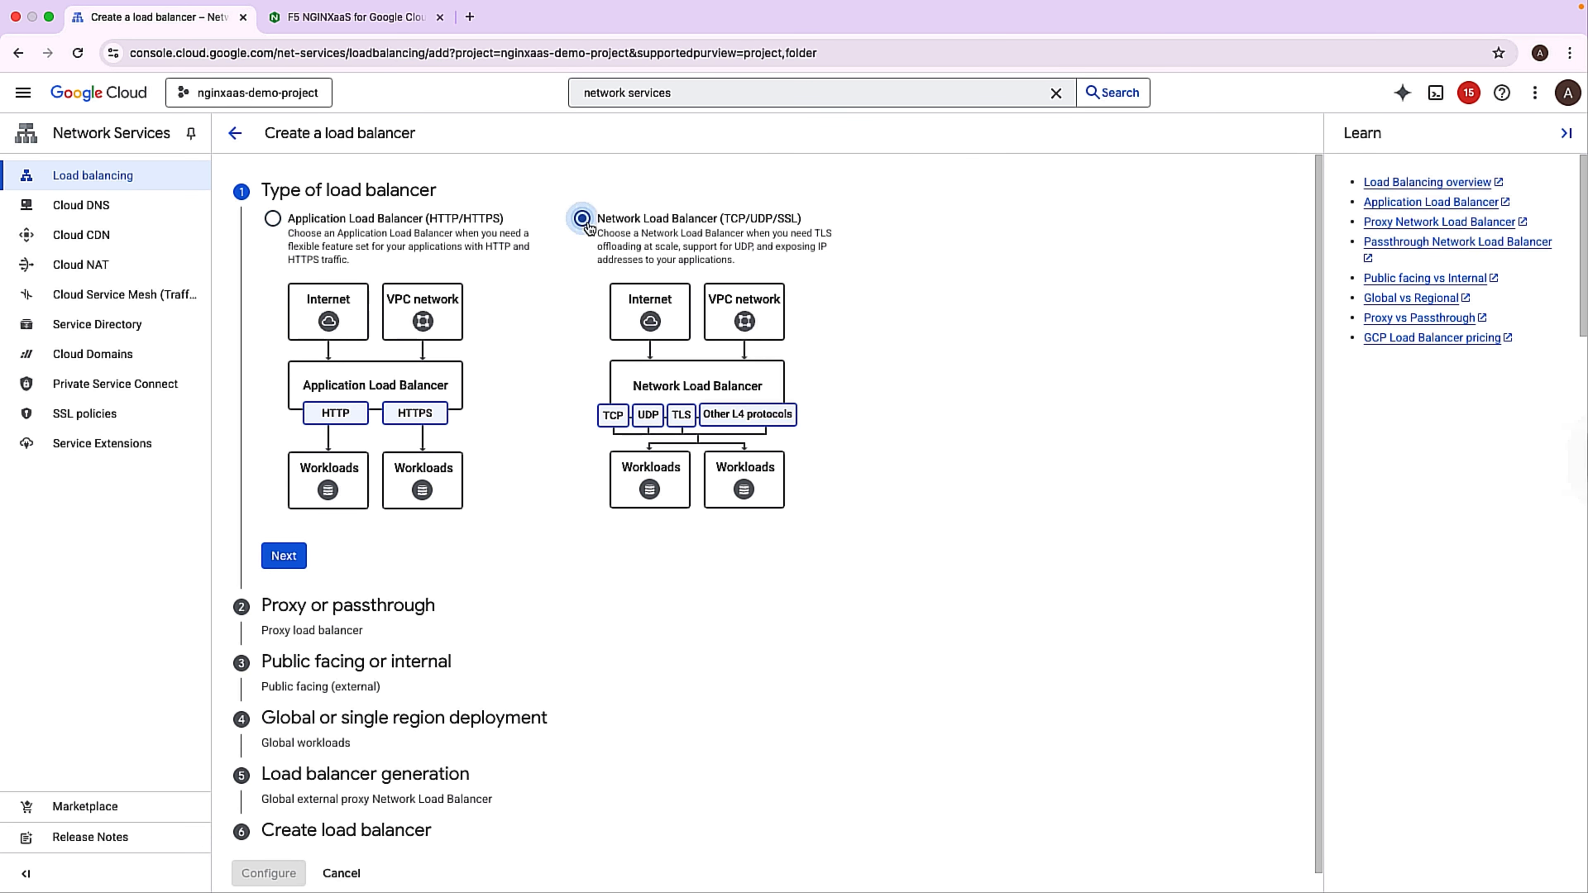
left_click(285, 557)
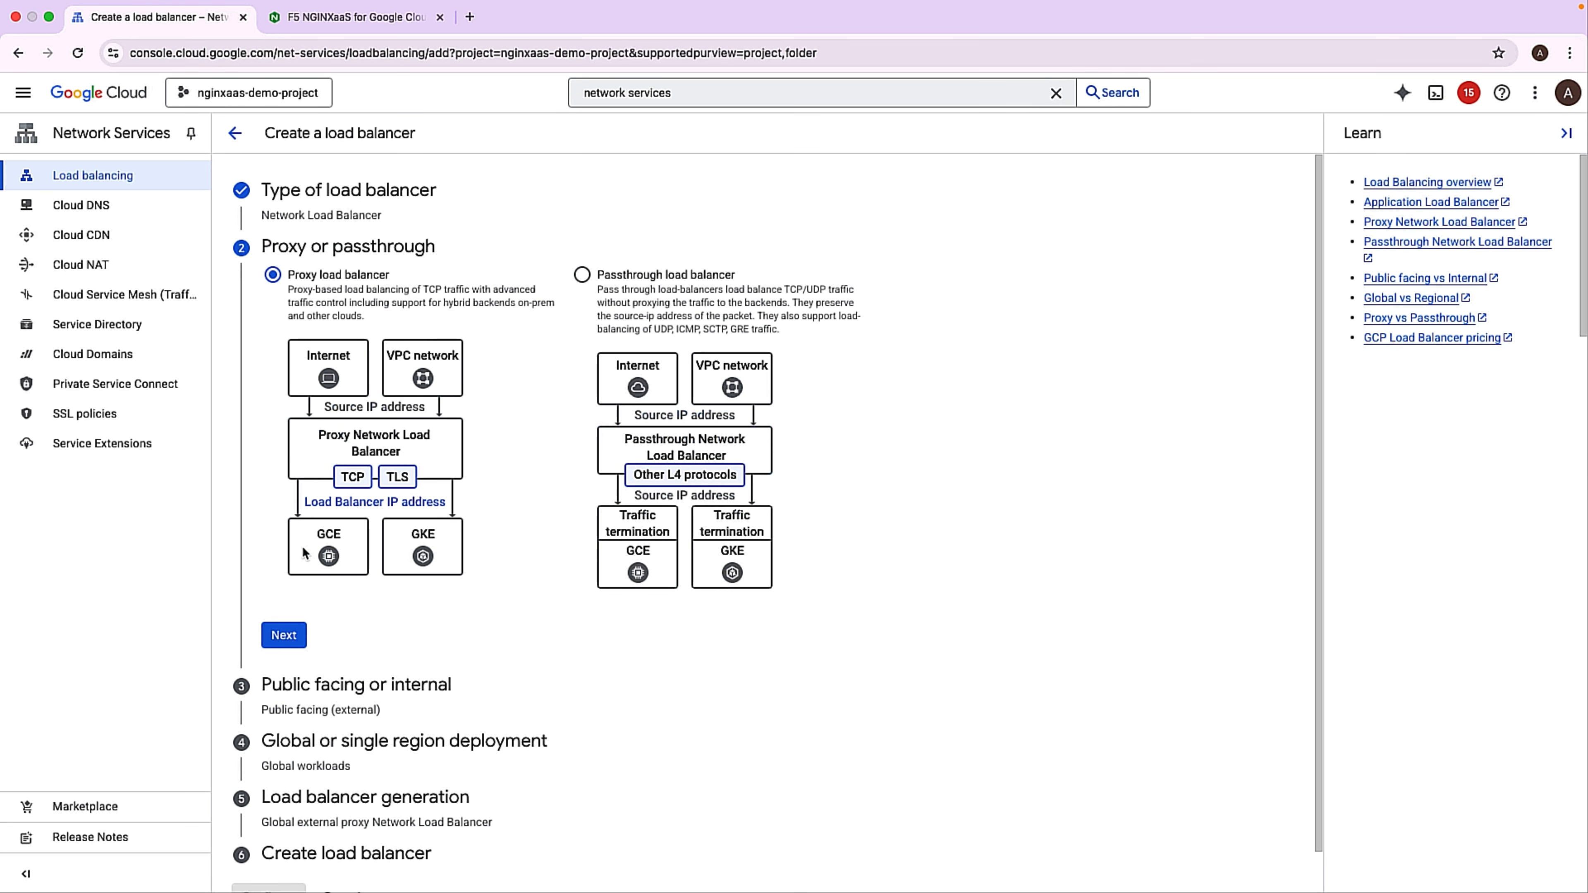
left_click(298, 632)
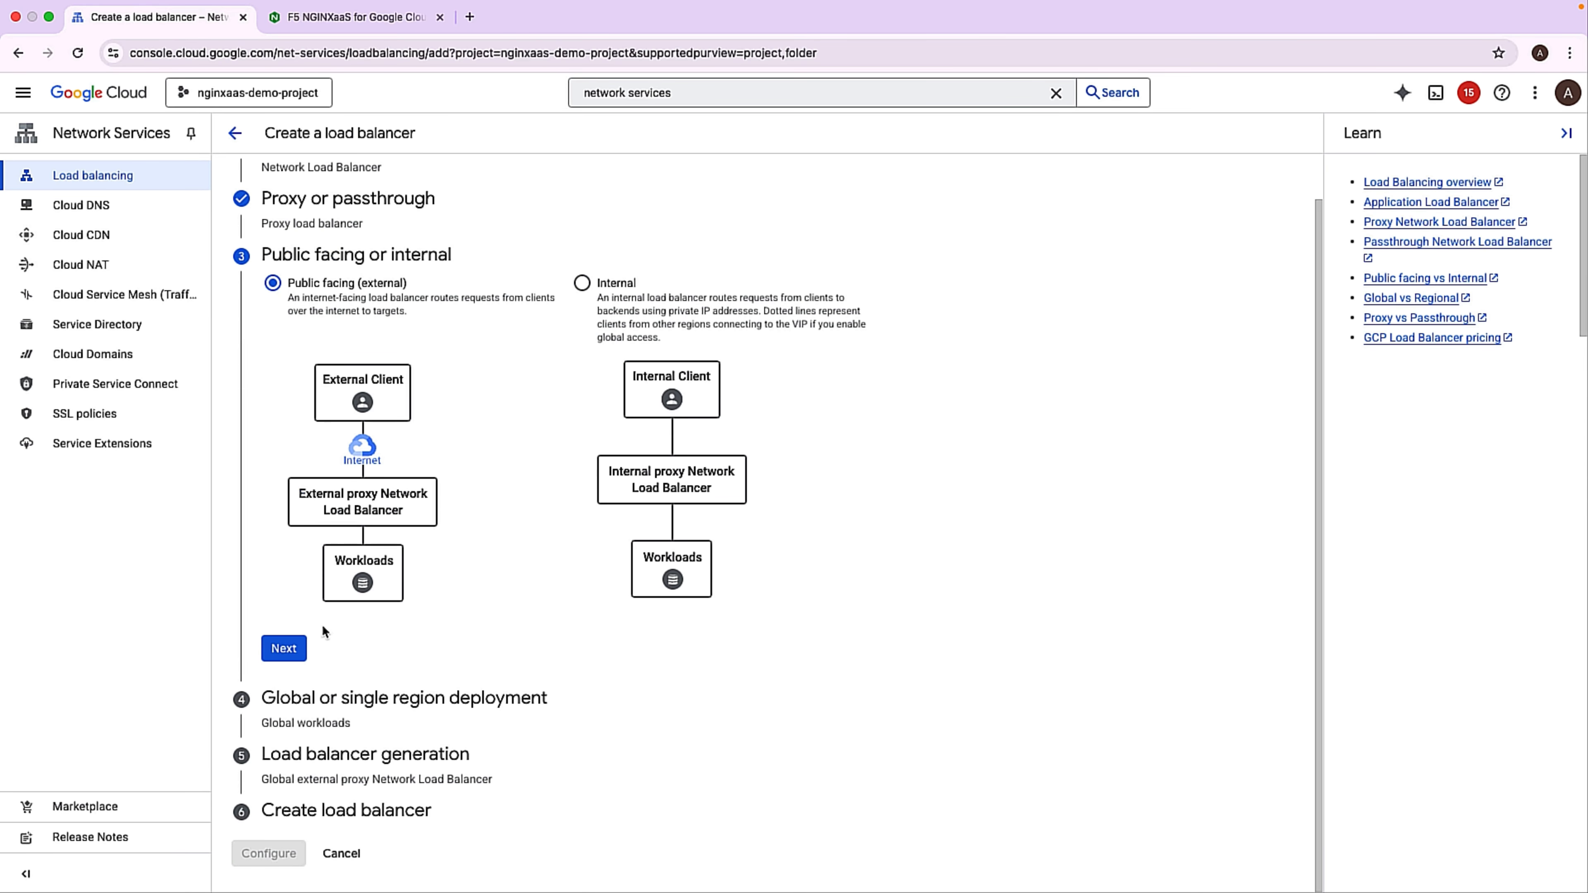
left_click(292, 650)
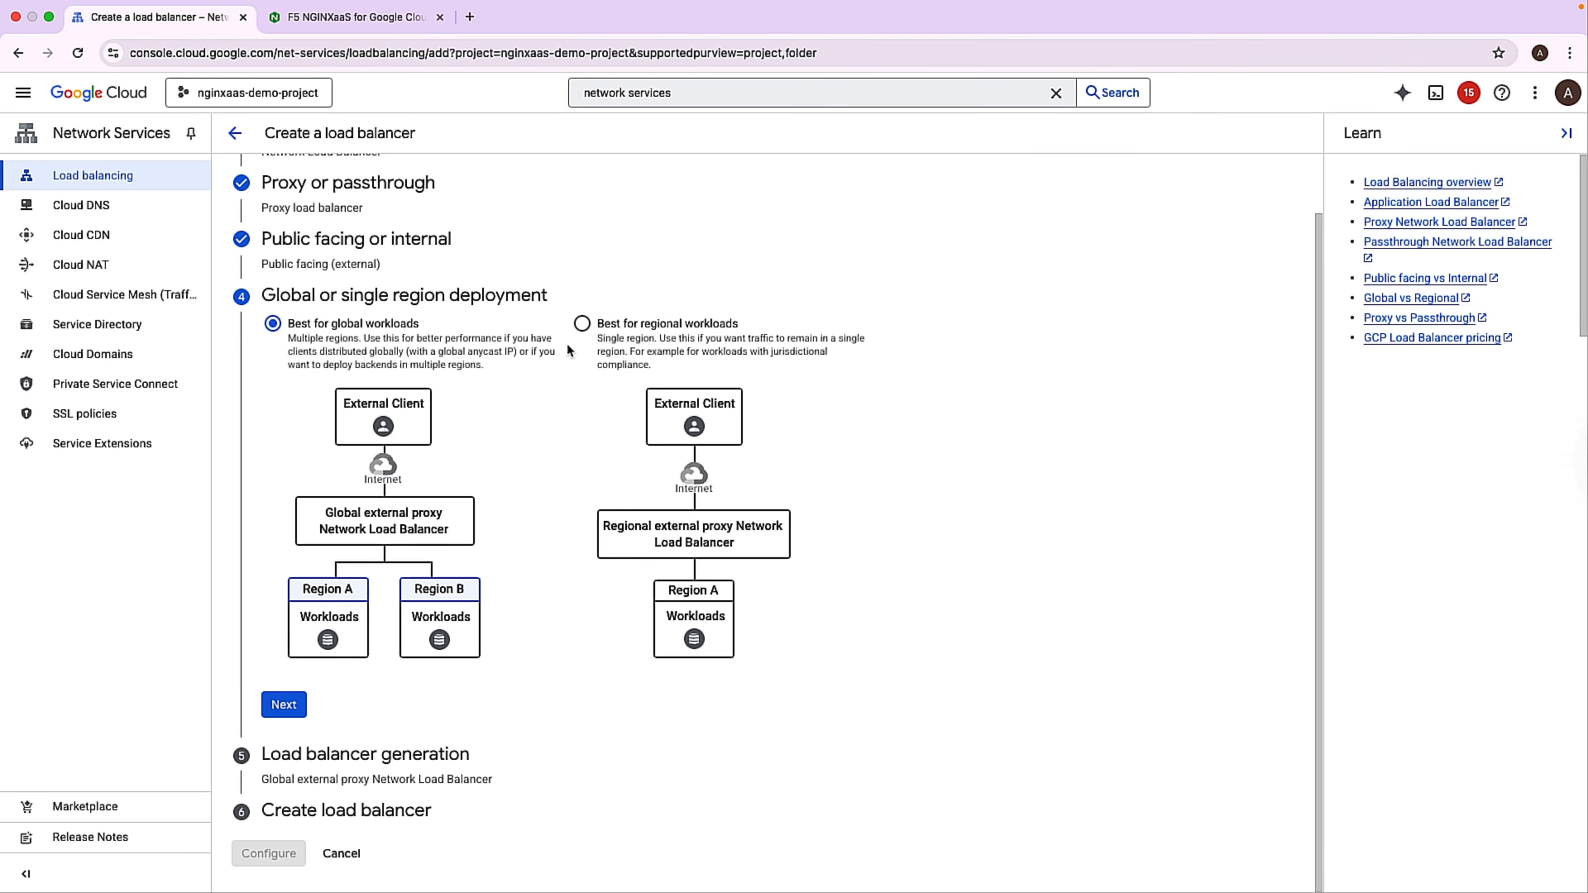
left_click(580, 339)
left_click(289, 759)
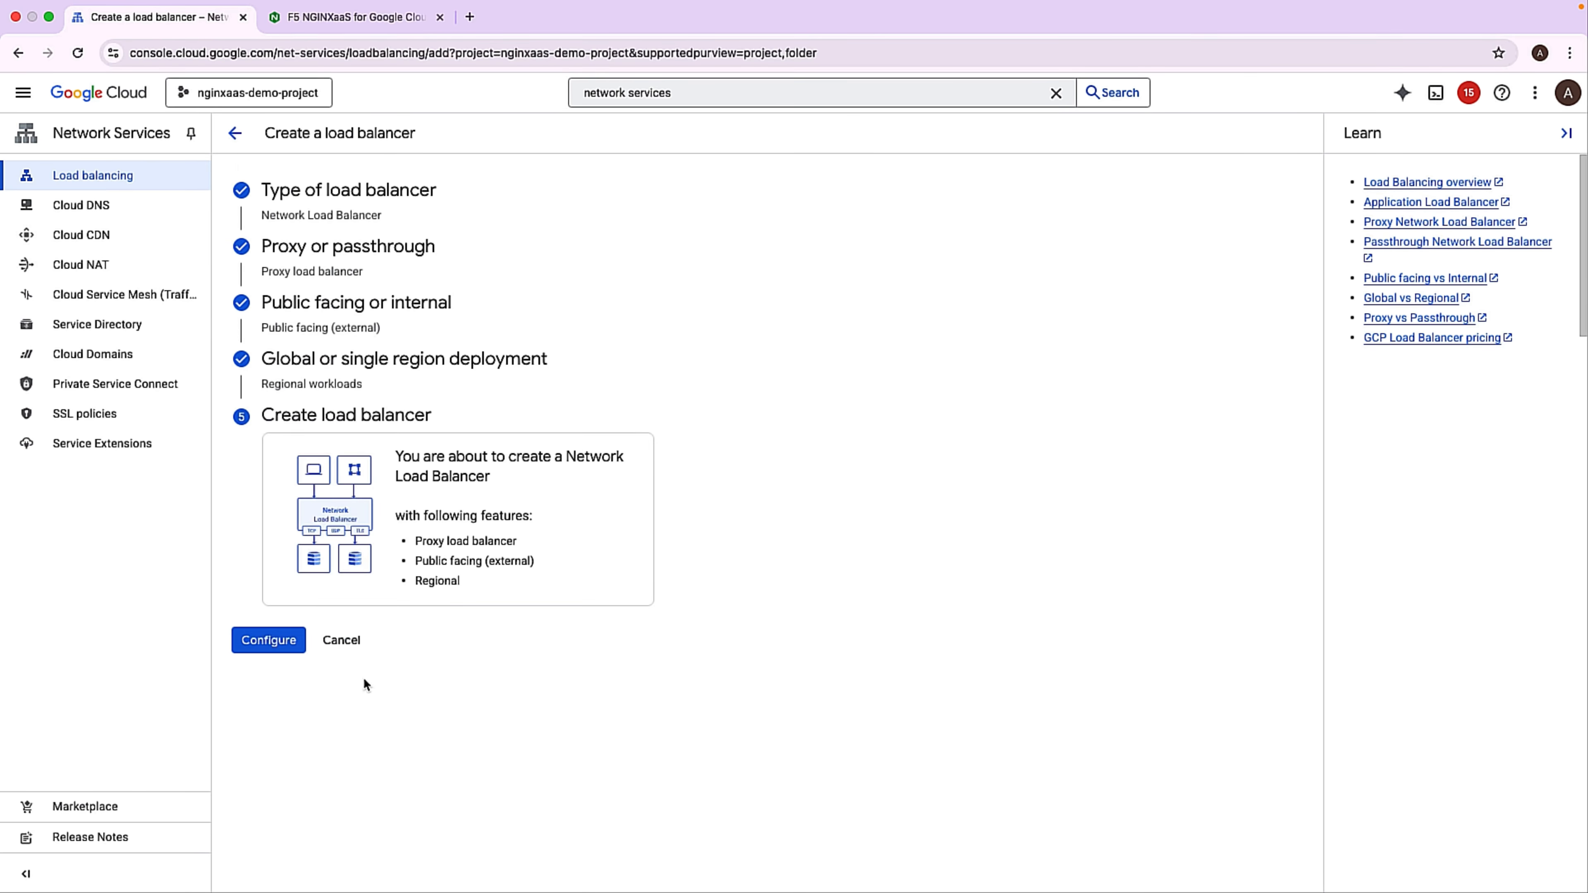
left_click(275, 642)
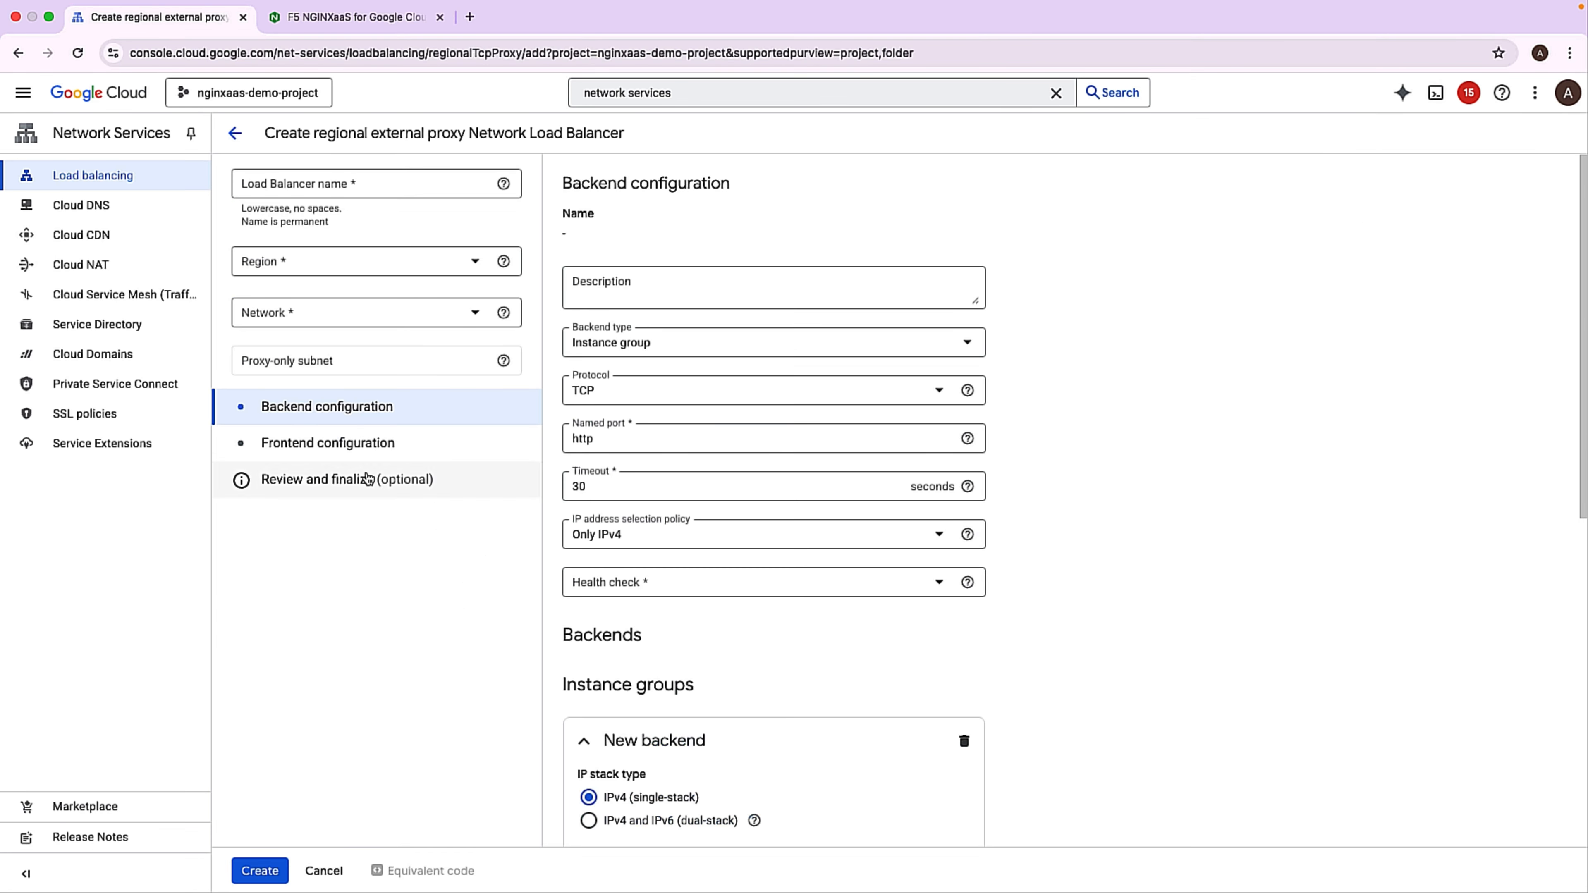
Name the load balancer demo-lb and set its region to us-central1 (Iowa) and its network to demo-vpc.
left_click(285, 190)
type("demo")
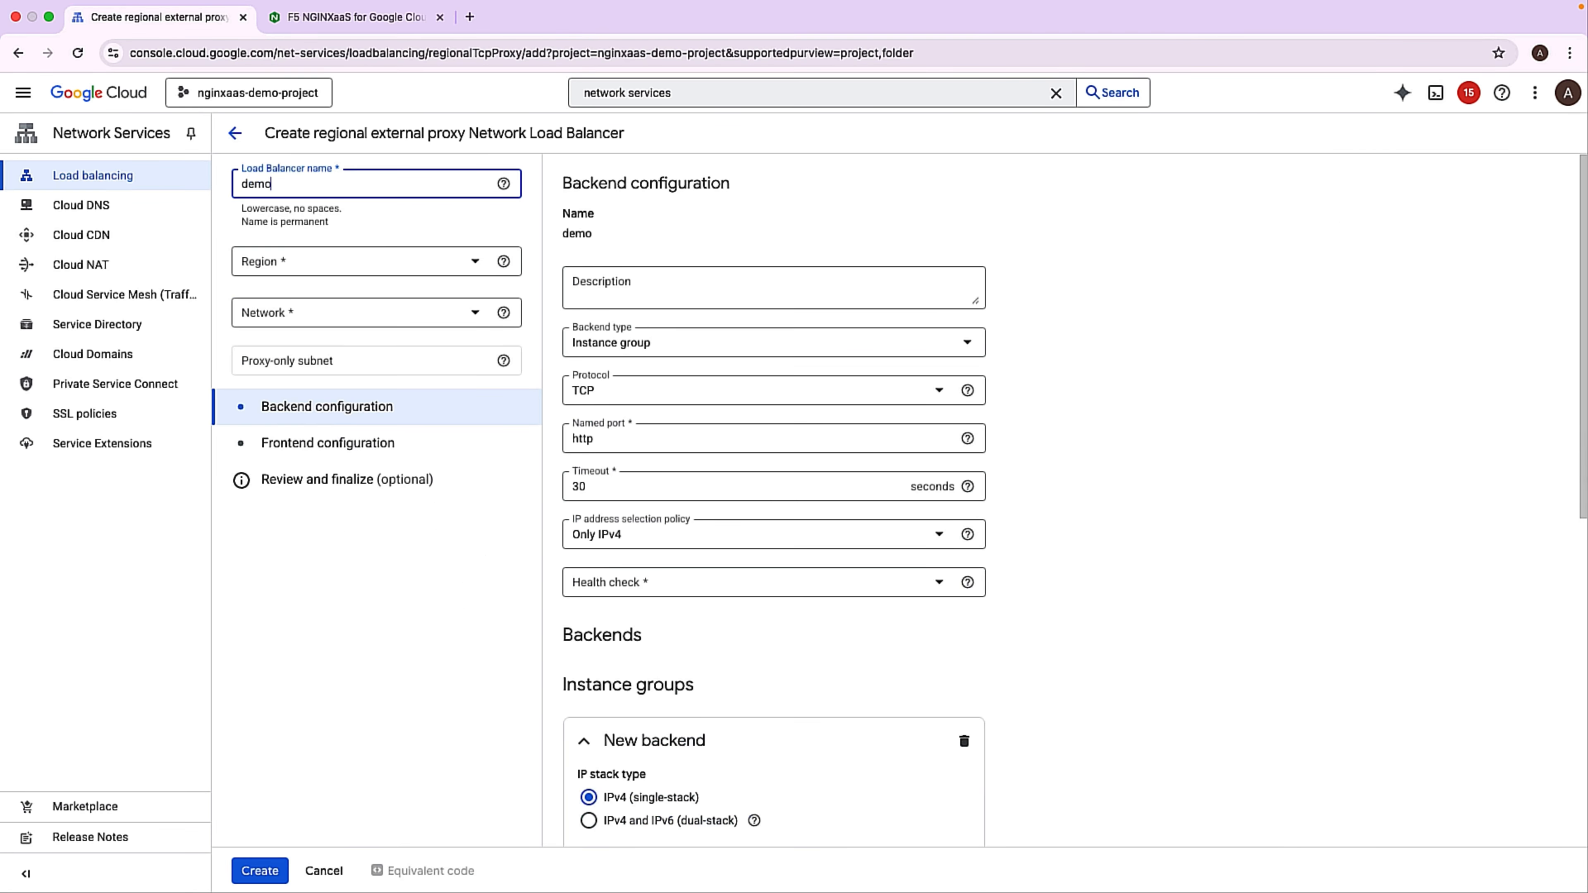
type("-lb")
left_click(309, 266)
left_click(308, 432)
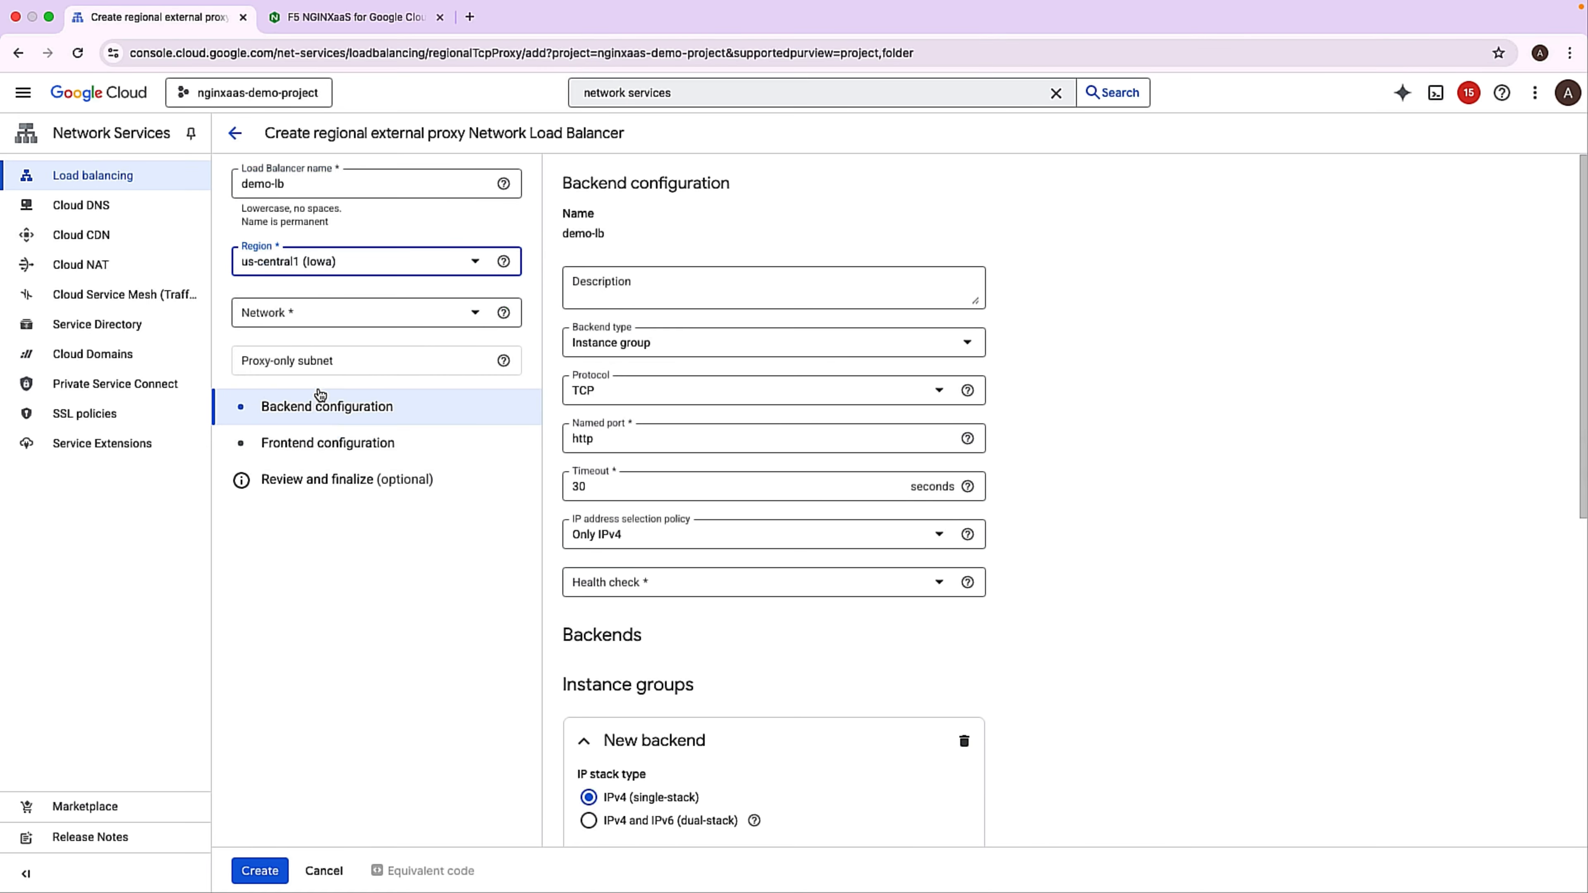
left_click(303, 325)
left_click(299, 368)
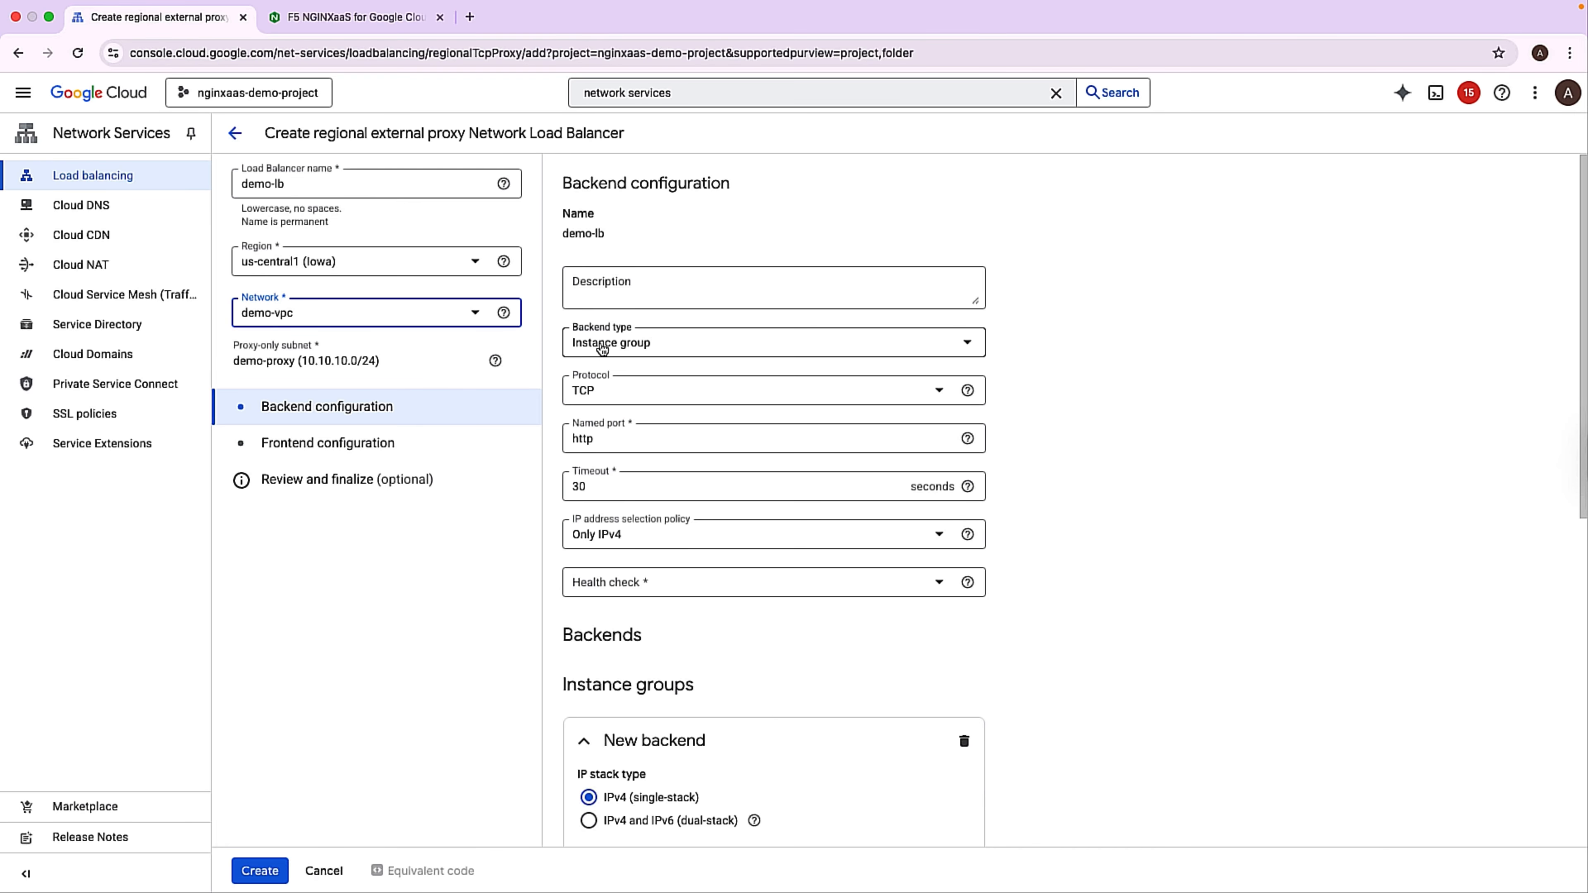
Set the backend type to Private Service Connect network endpoint group and select demo-neg as the new backend.
left_click(618, 343)
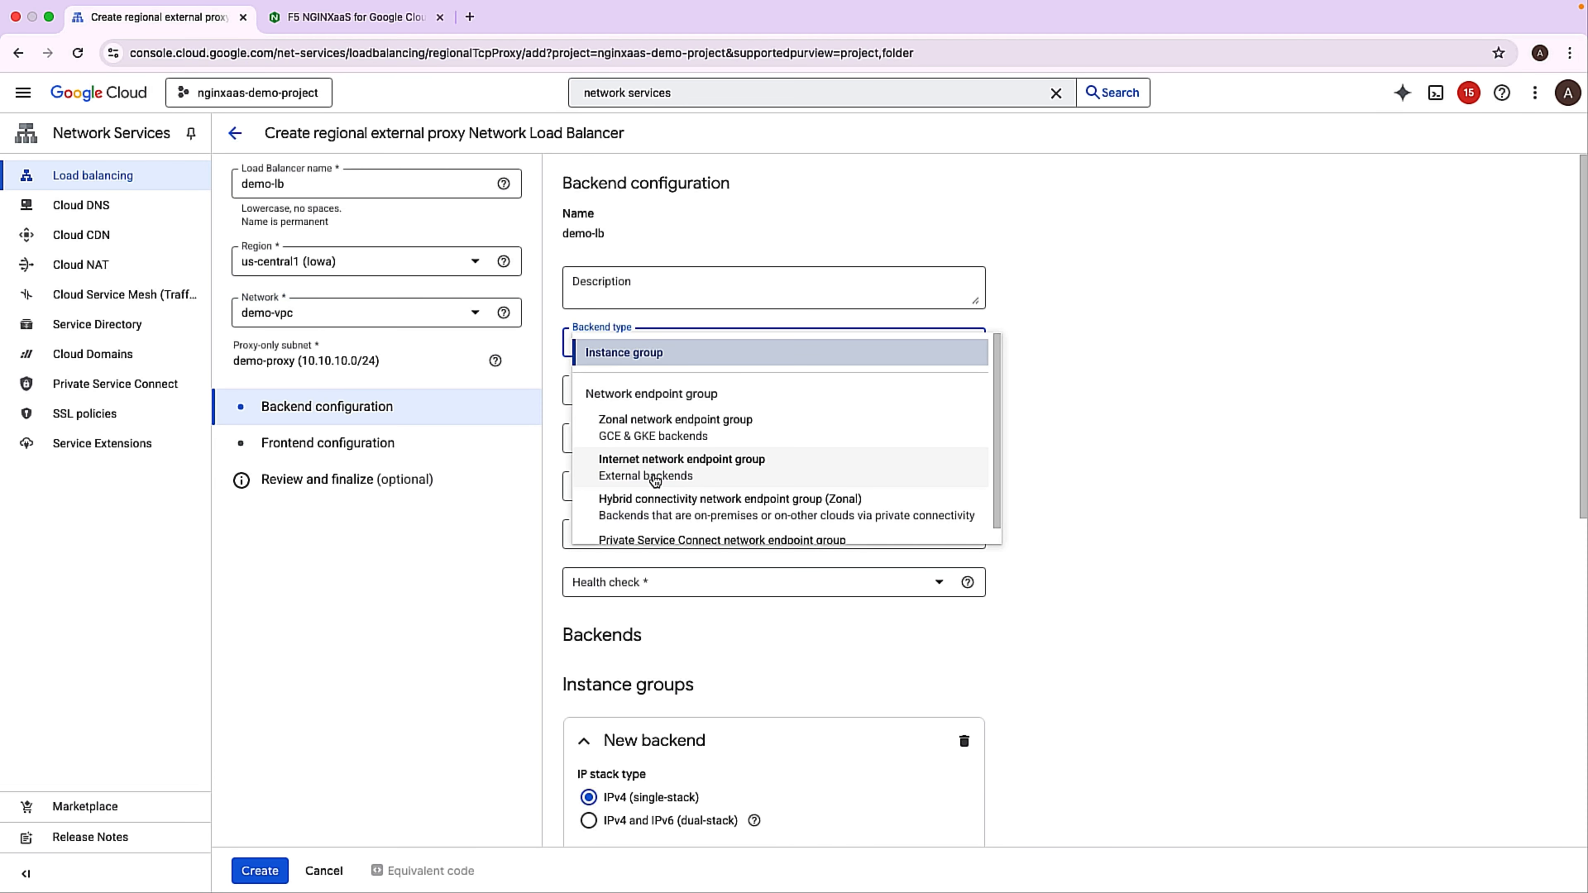
scroll(673, 529, "down", 1)
left_click(672, 529)
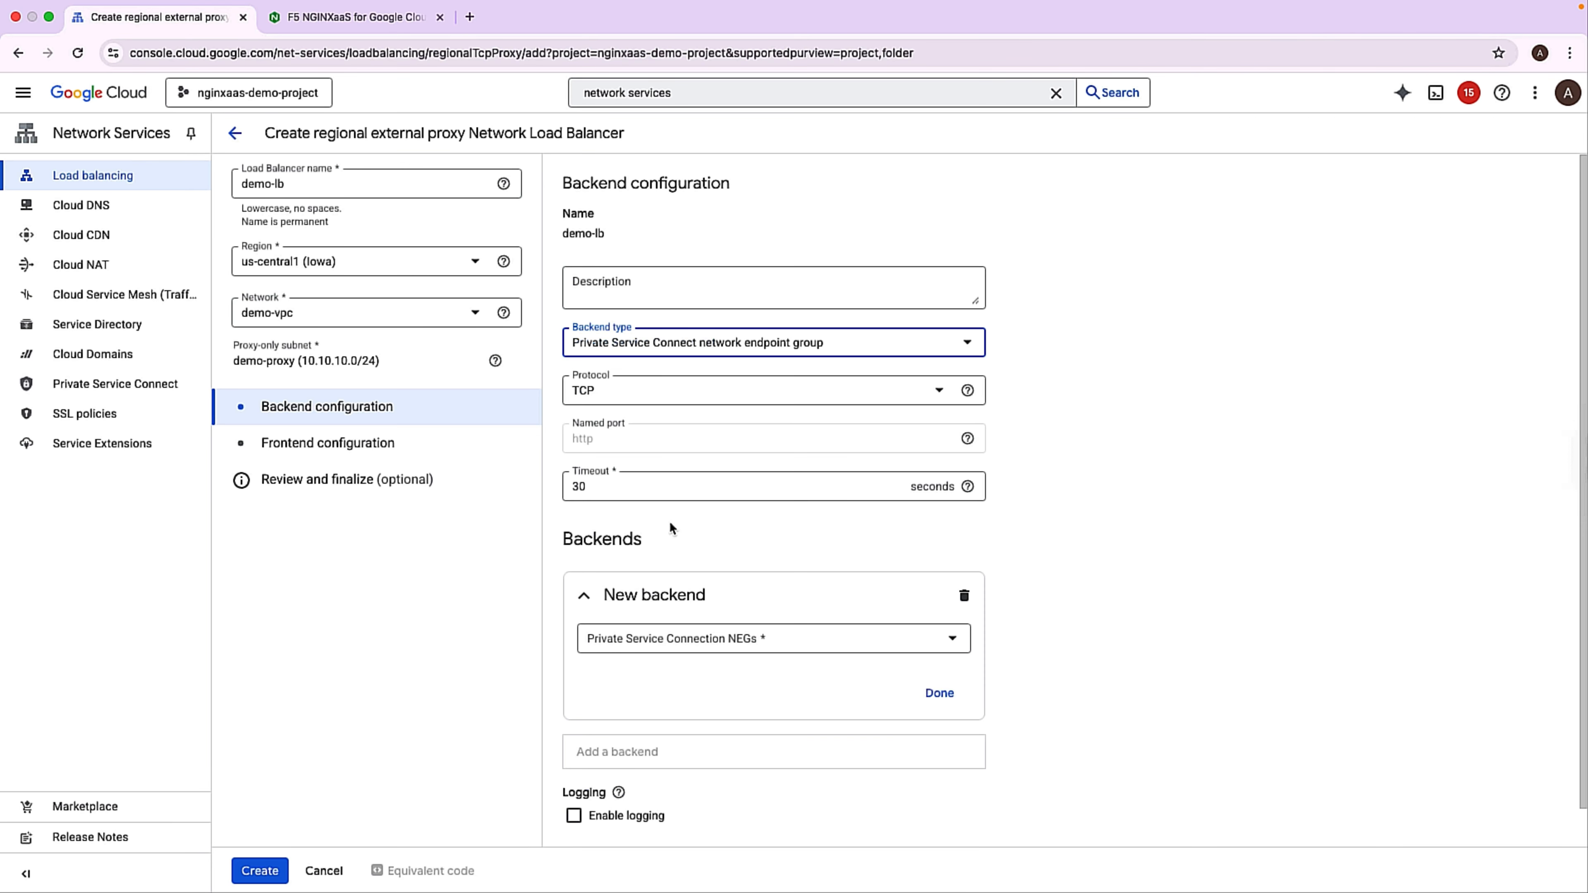
scroll(664, 506, "down", 1)
left_click(657, 599)
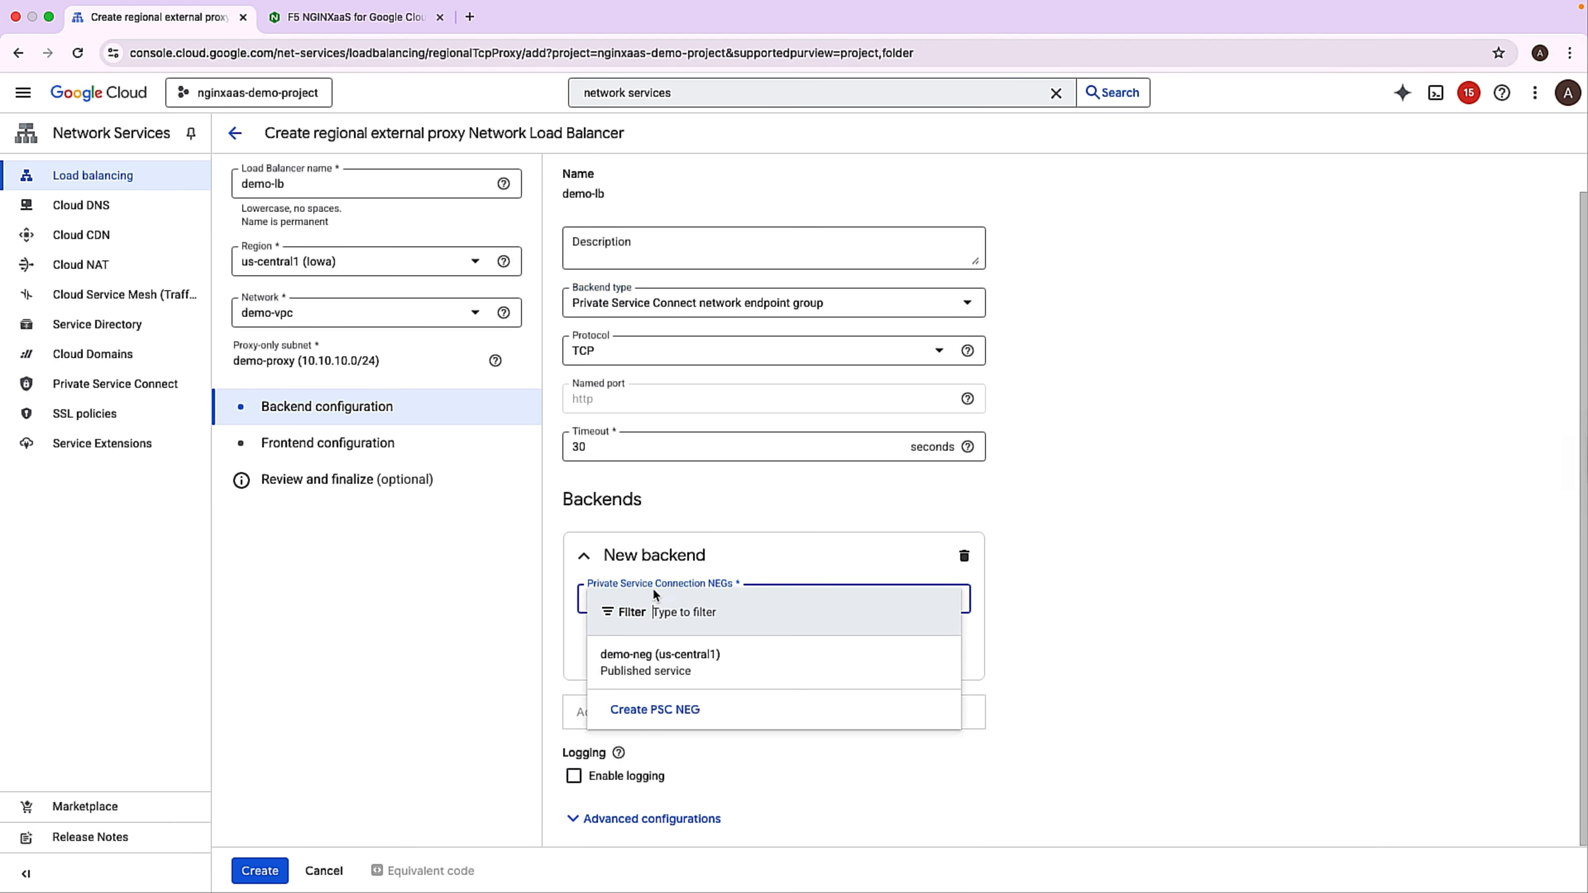
left_click(653, 667)
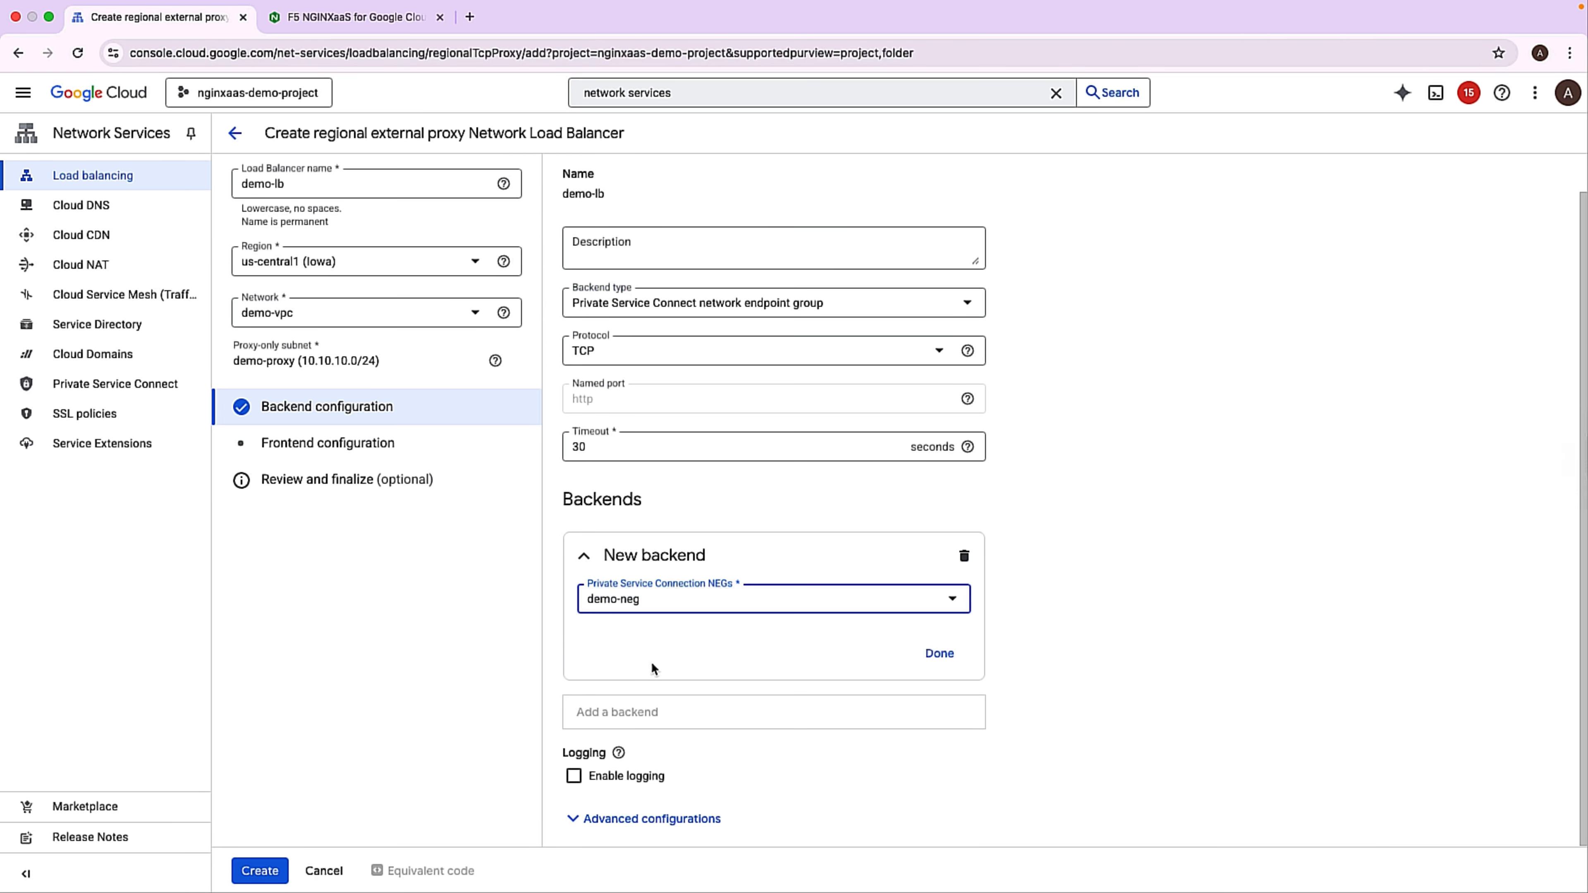
Set the frontend port number to 80, review the configuration and create the load balancer.
left_click(345, 449)
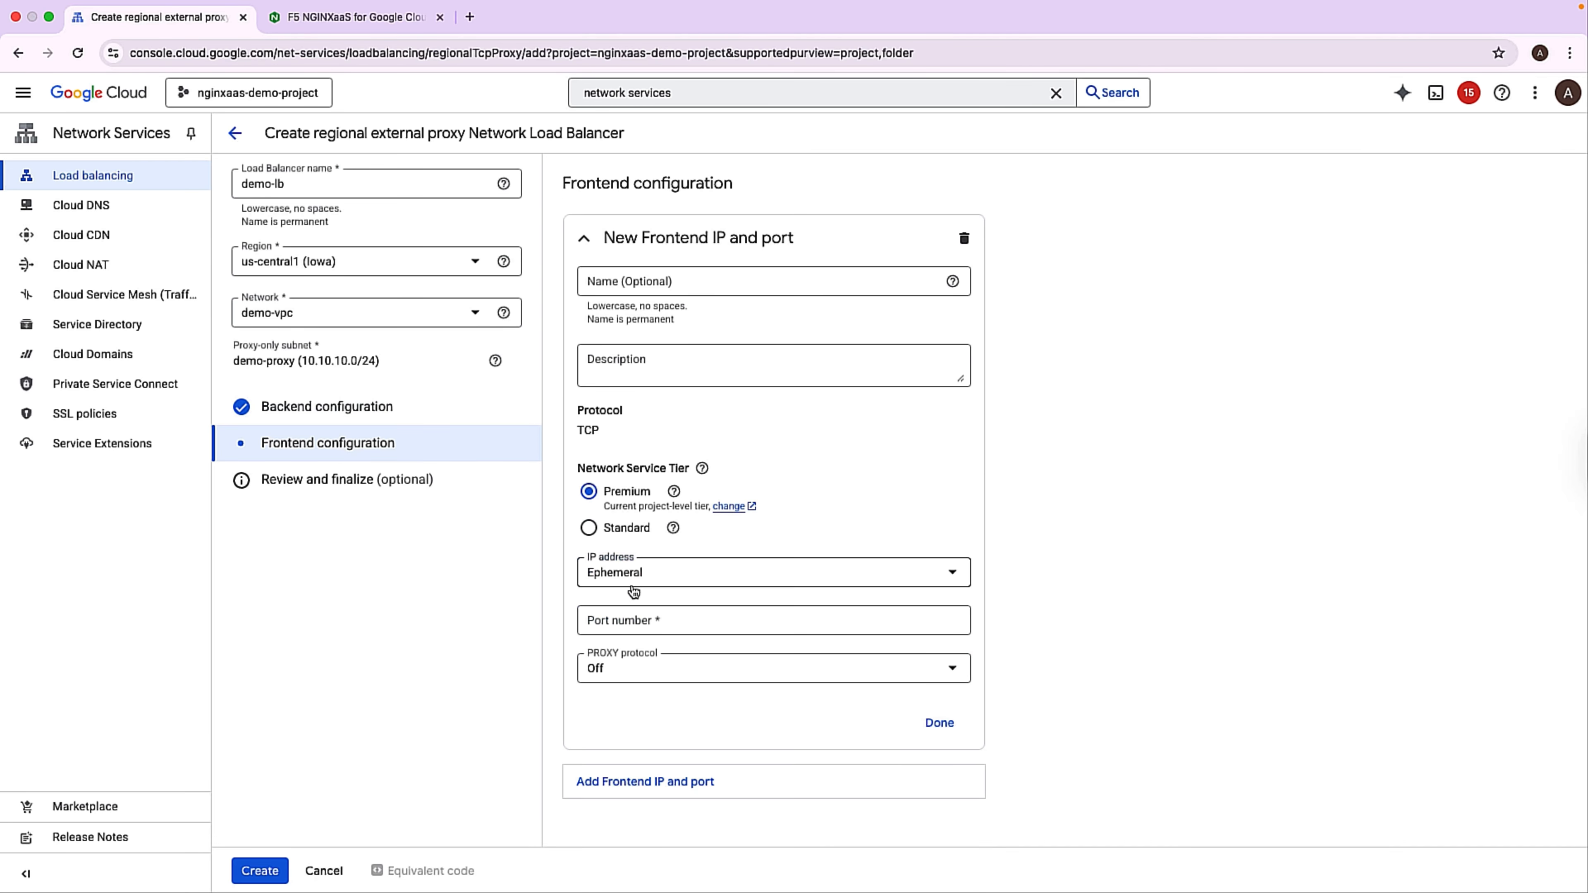
left_click(641, 627)
type("80")
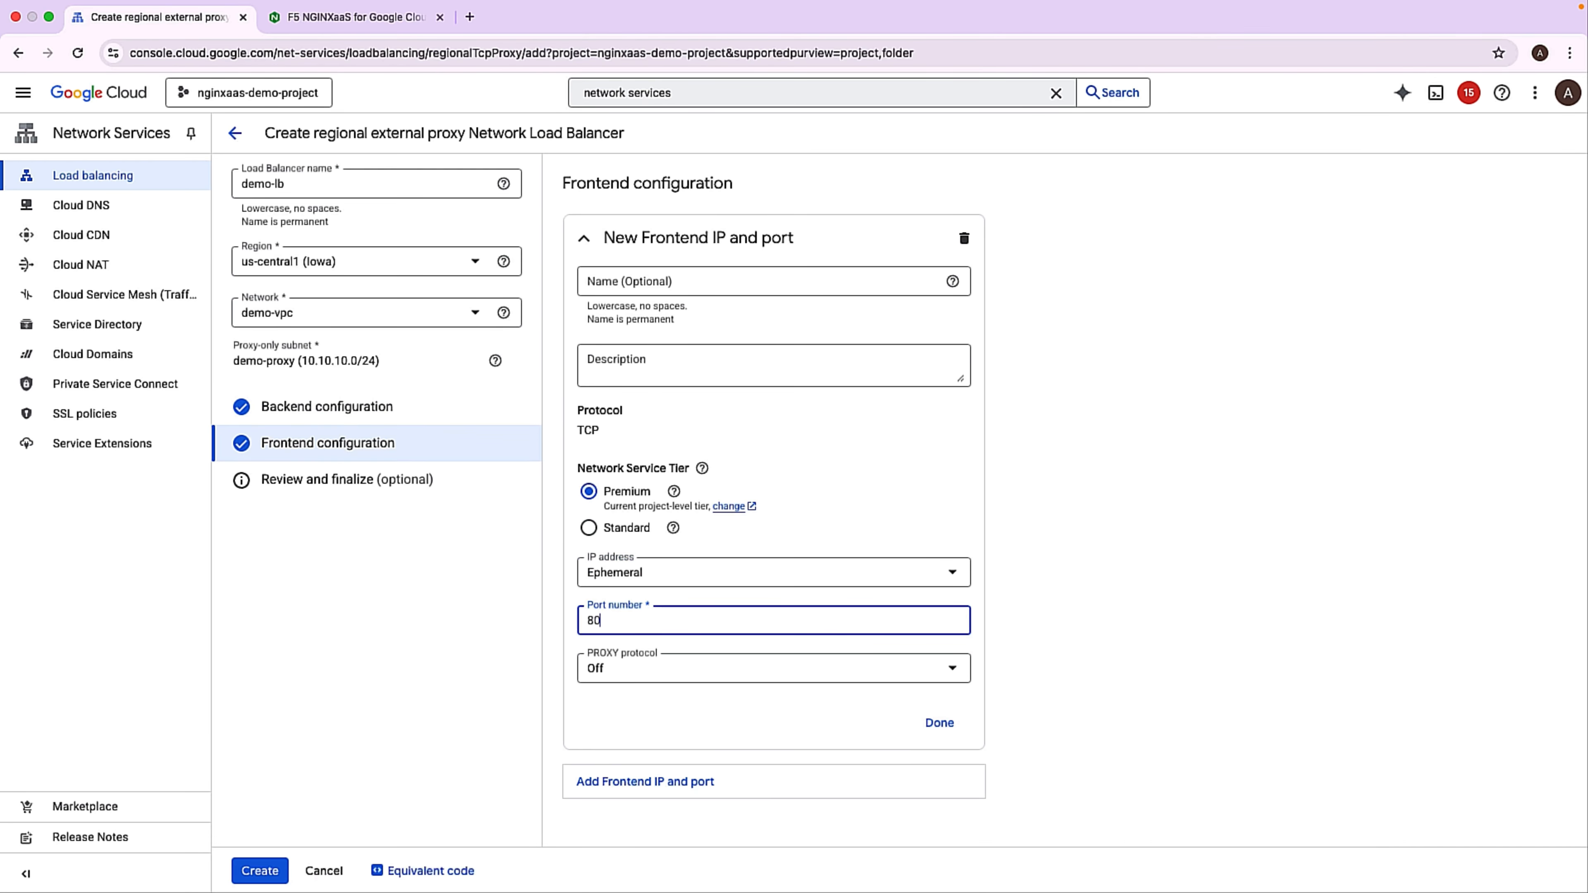
left_click(394, 498)
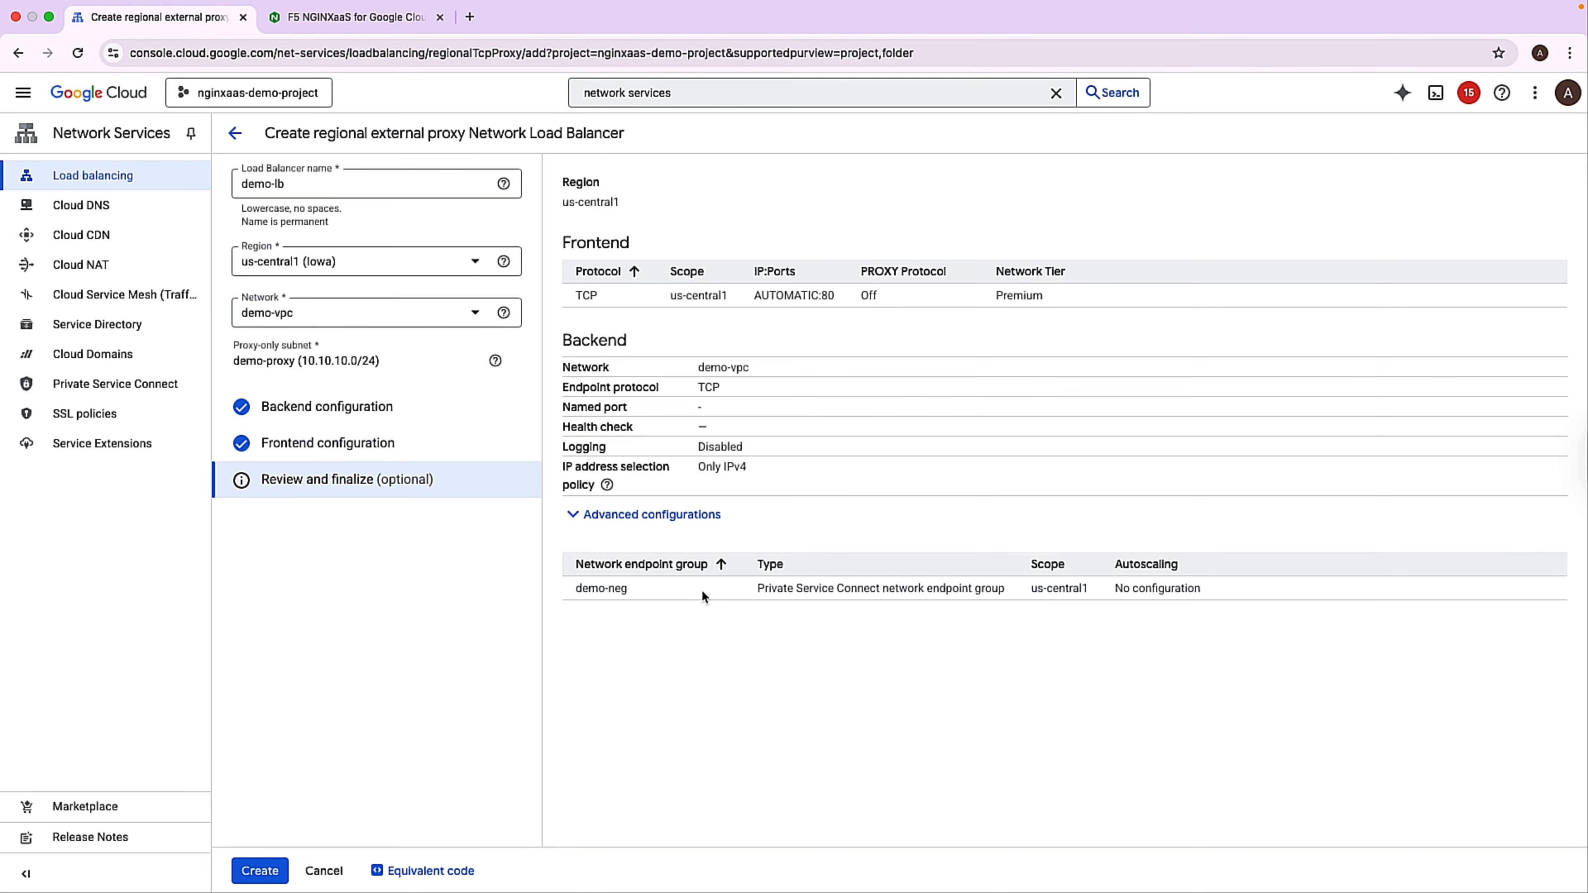
left_click(261, 870)
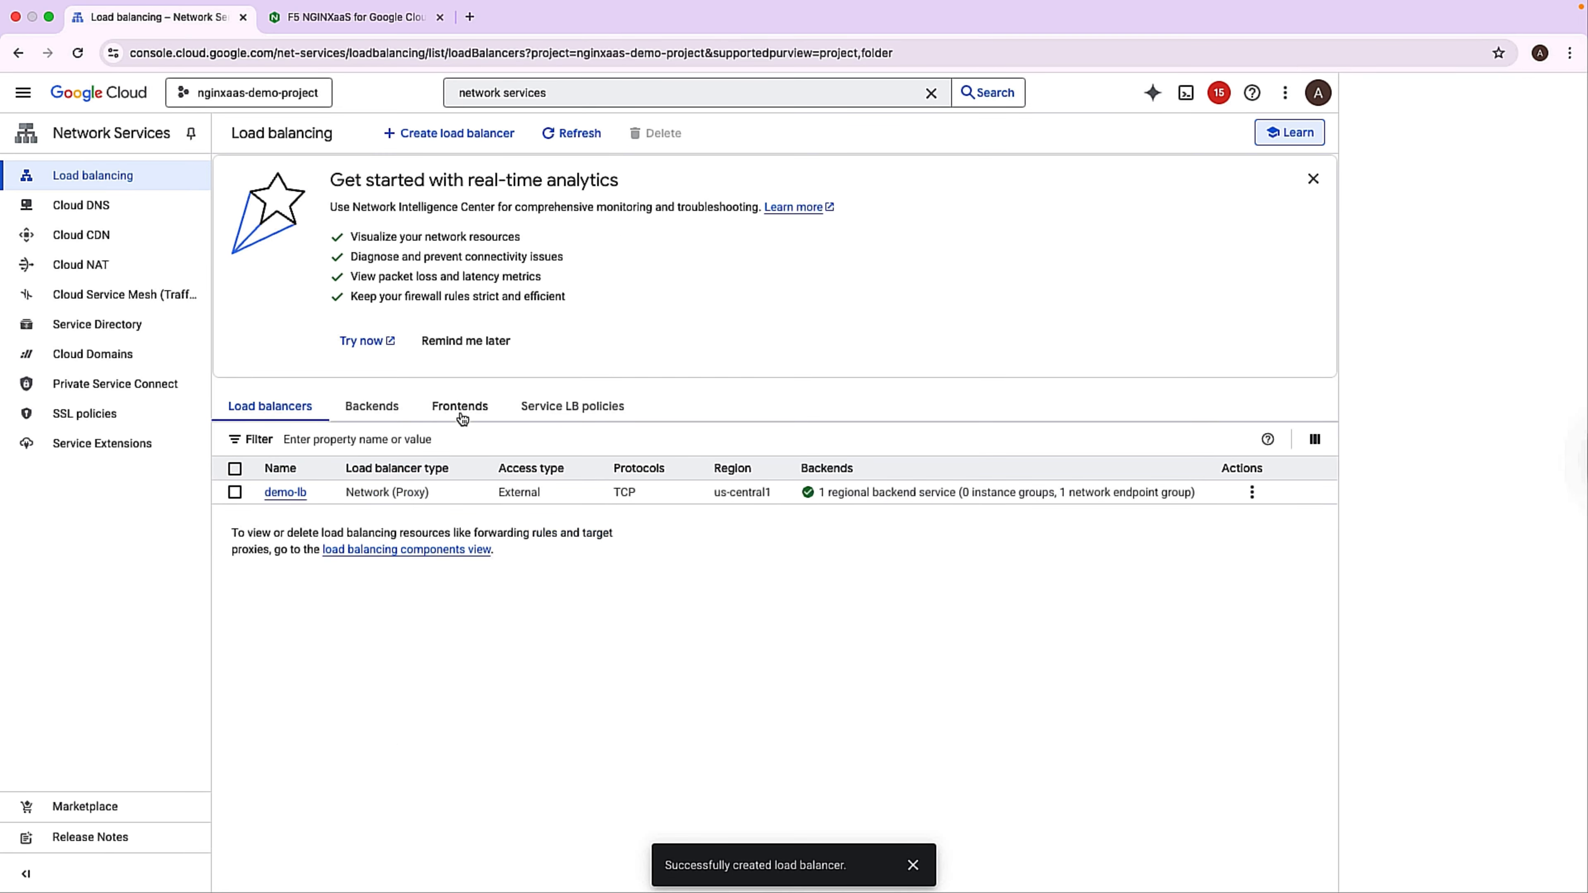
Copy the IP address of the demo-lb frontend and open it over http in a new browser tab.
left_click(461, 408)
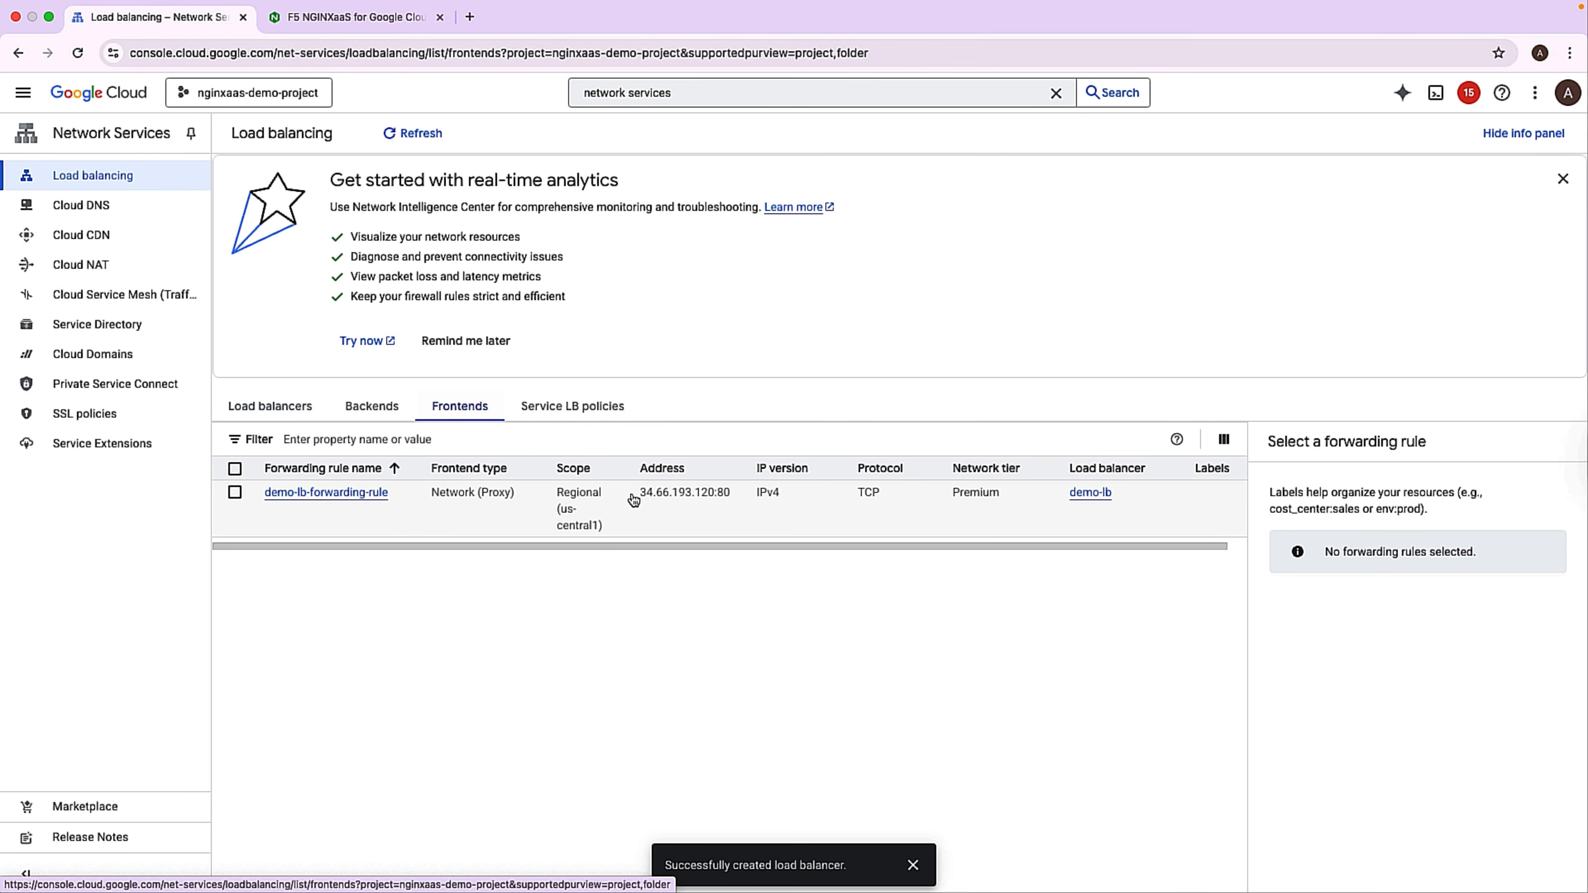
left_click_drag(639, 495, 704, 499)
key("super+c")
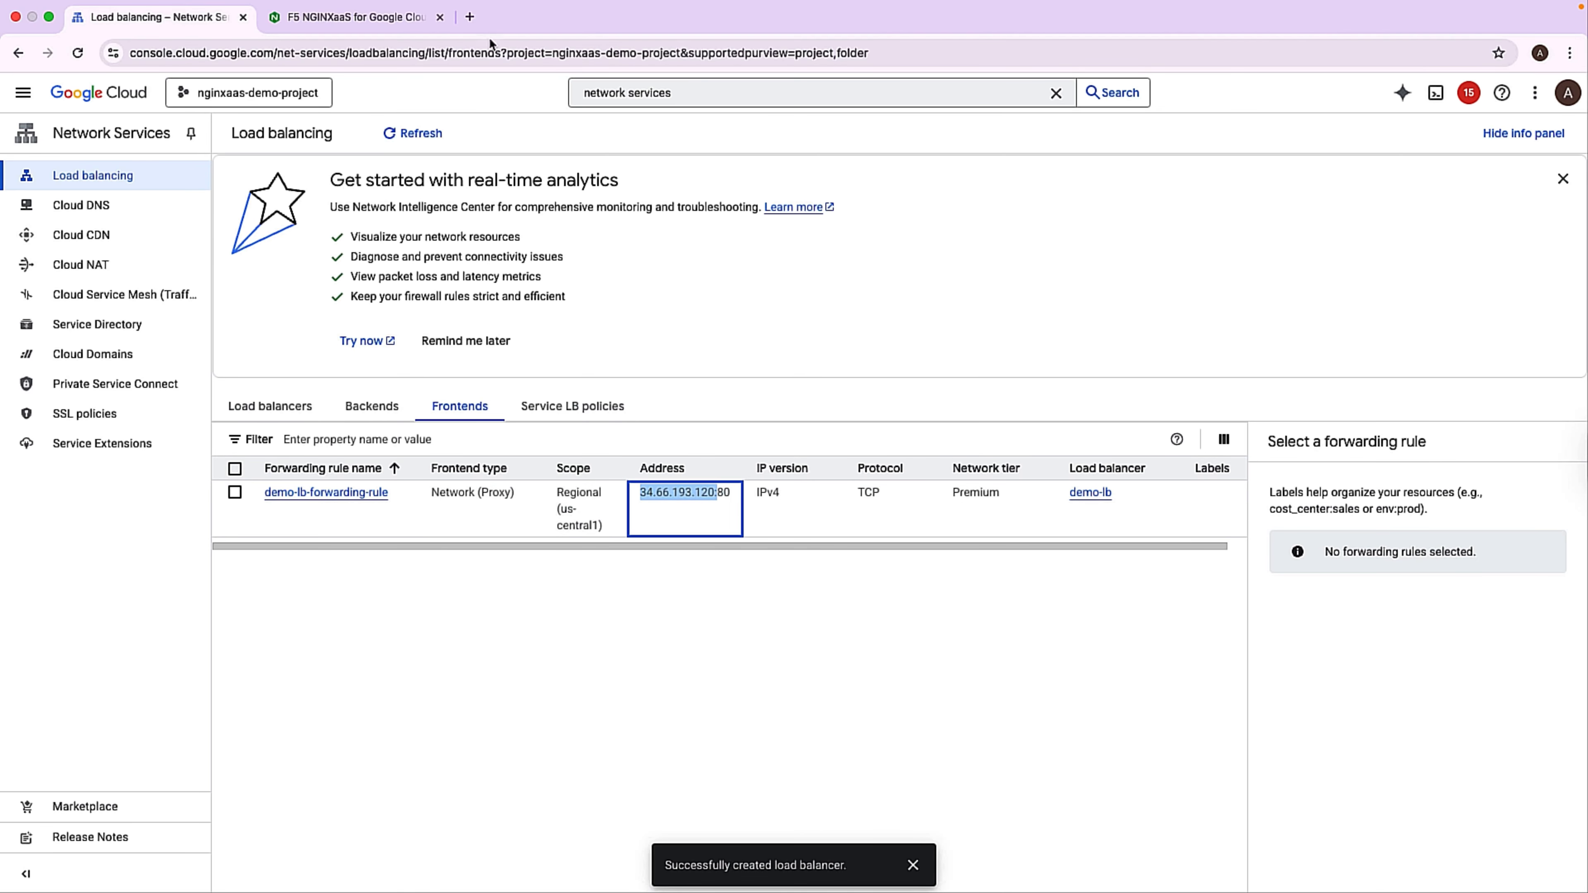
left_click(470, 17)
type("htt")
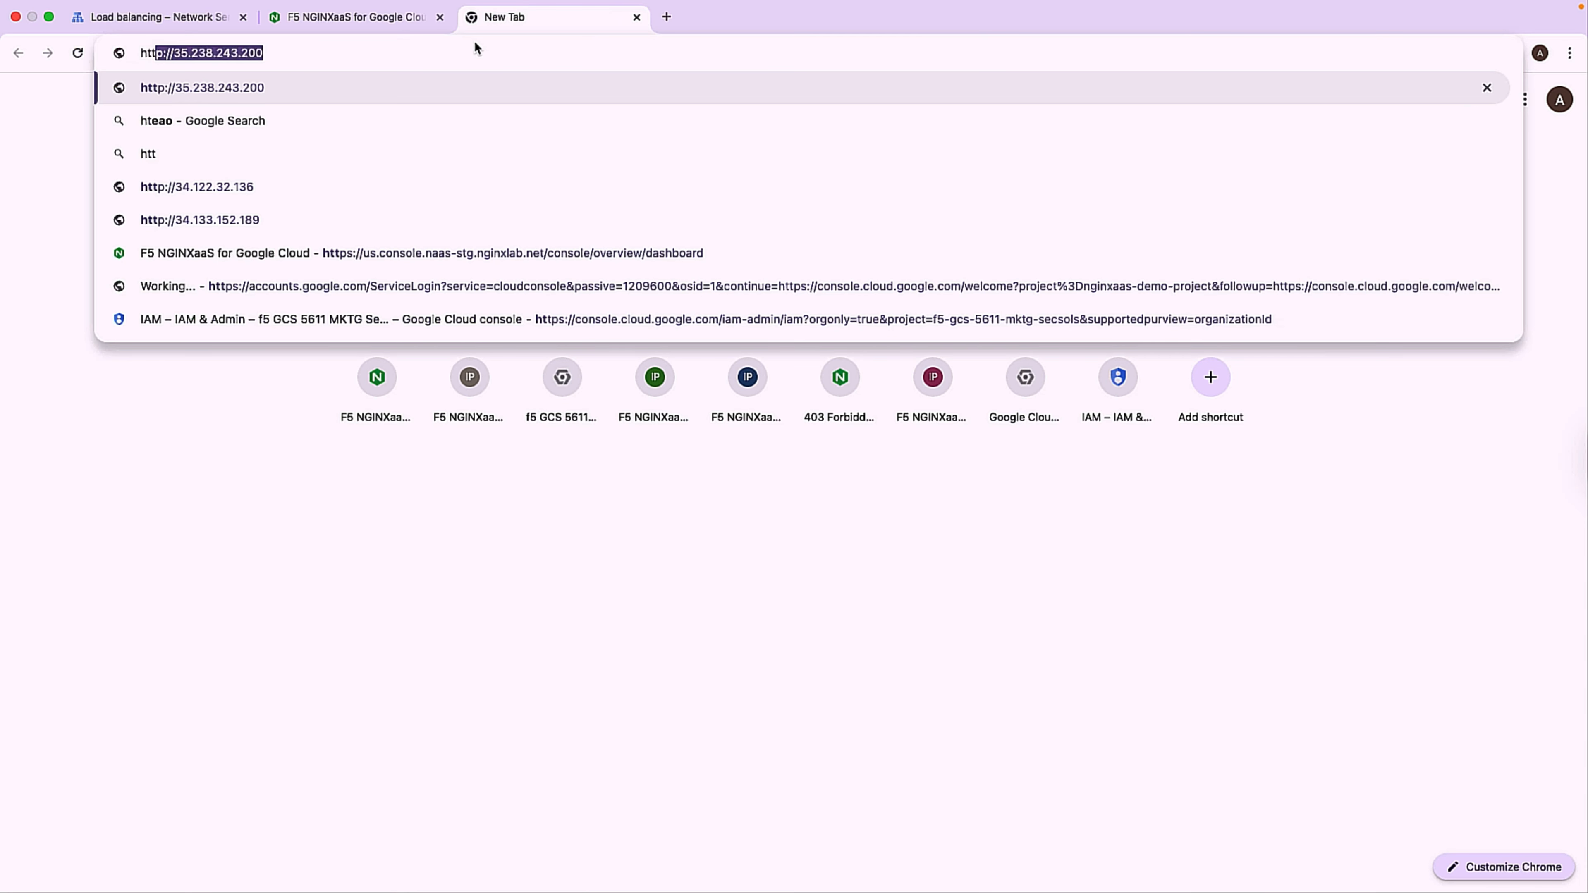
type("p://")
key("super+v")
key("Return")
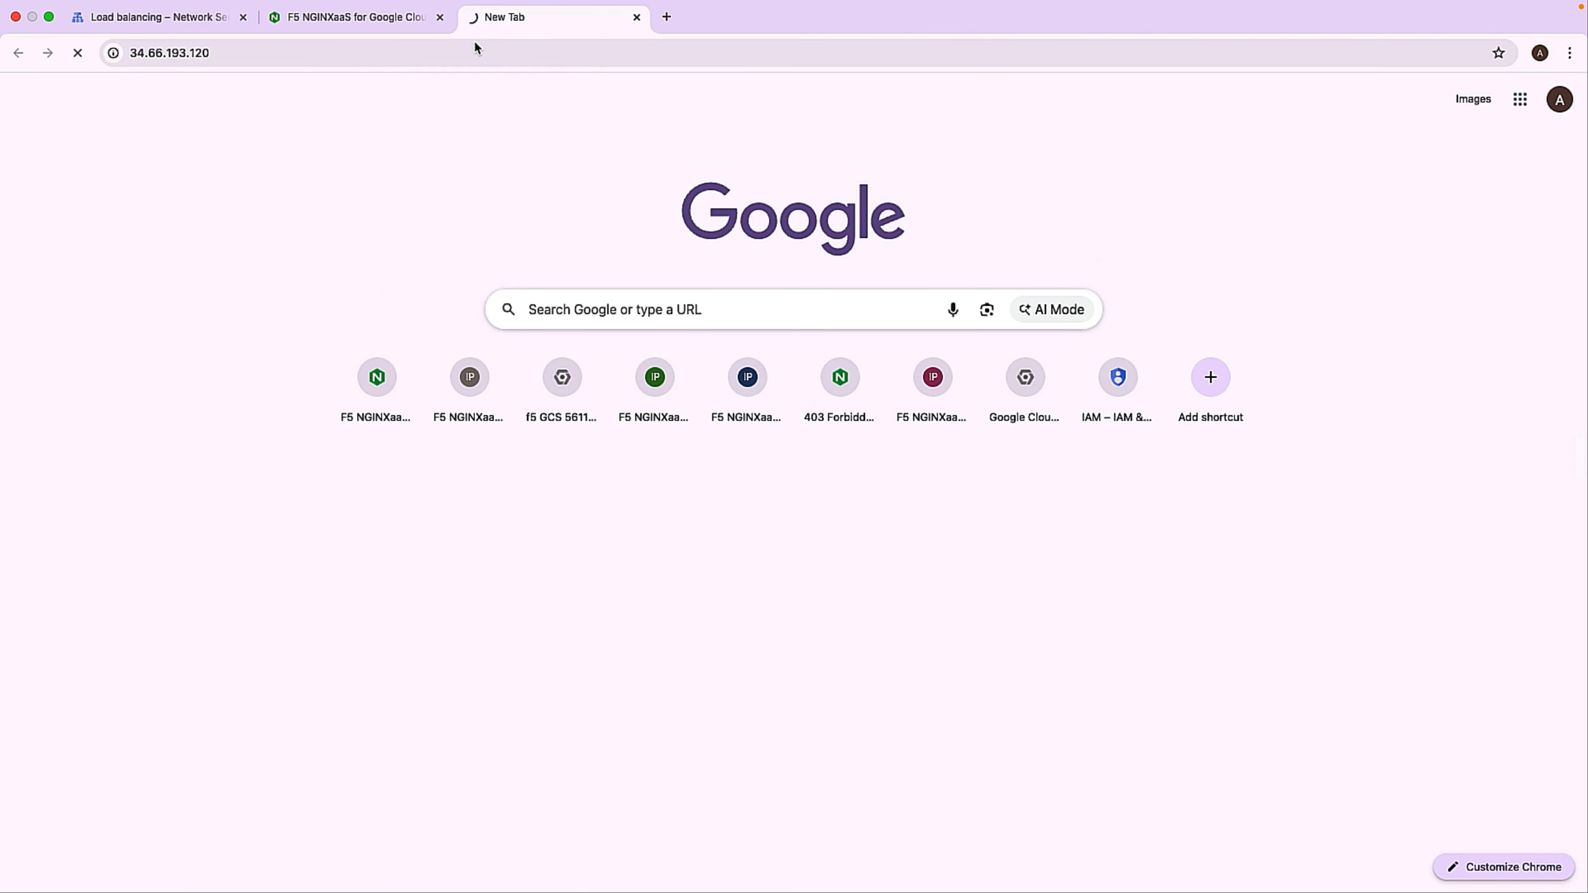